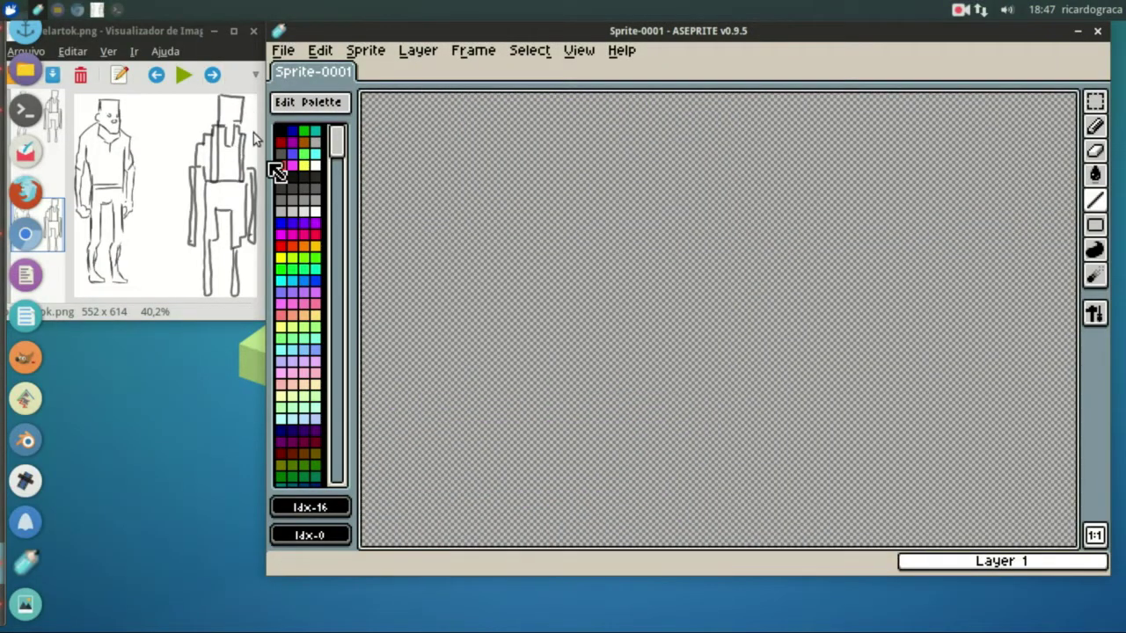
View the program's About information, then close it
left_click(619, 52)
left_click(639, 181)
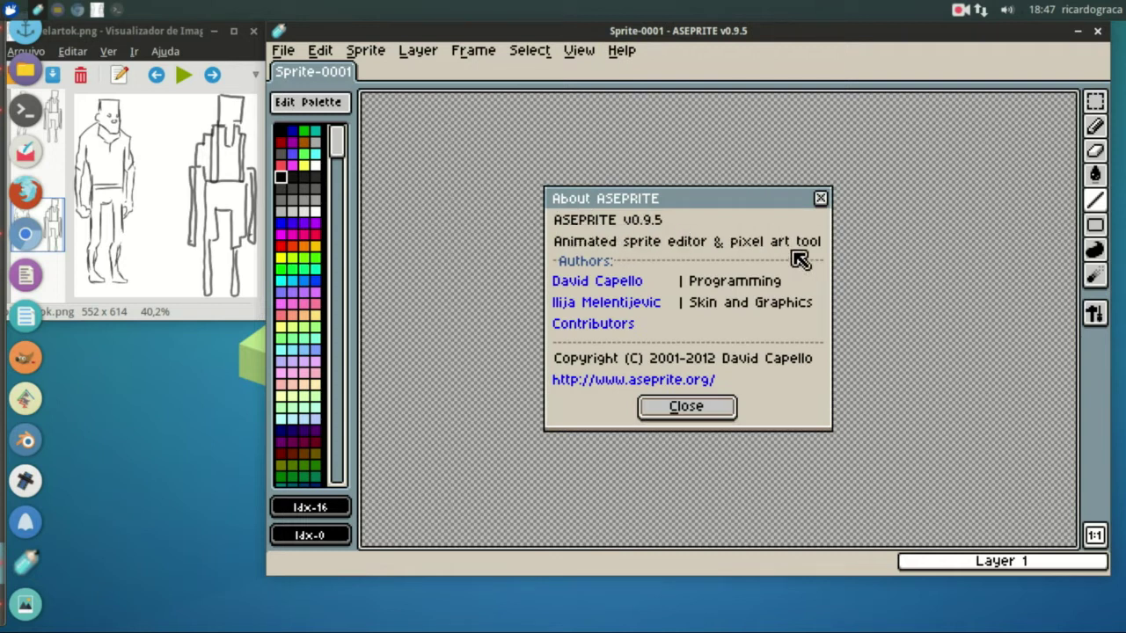
left_click(686, 409)
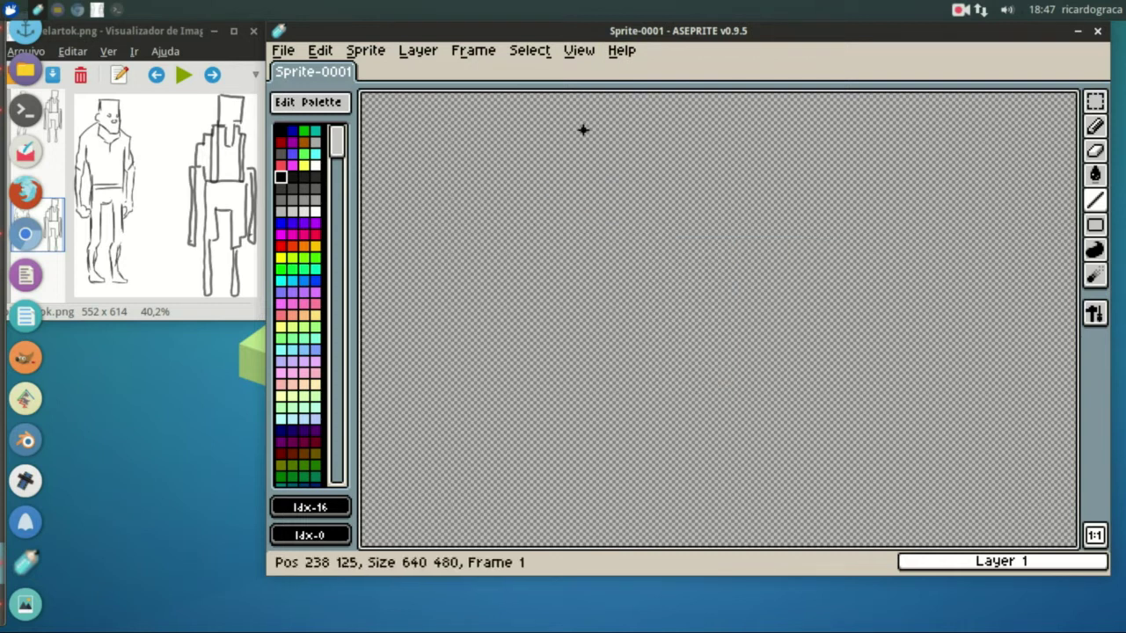
Raise the pen size to 10, draw a test stroke, then undo it
left_click(1095, 313)
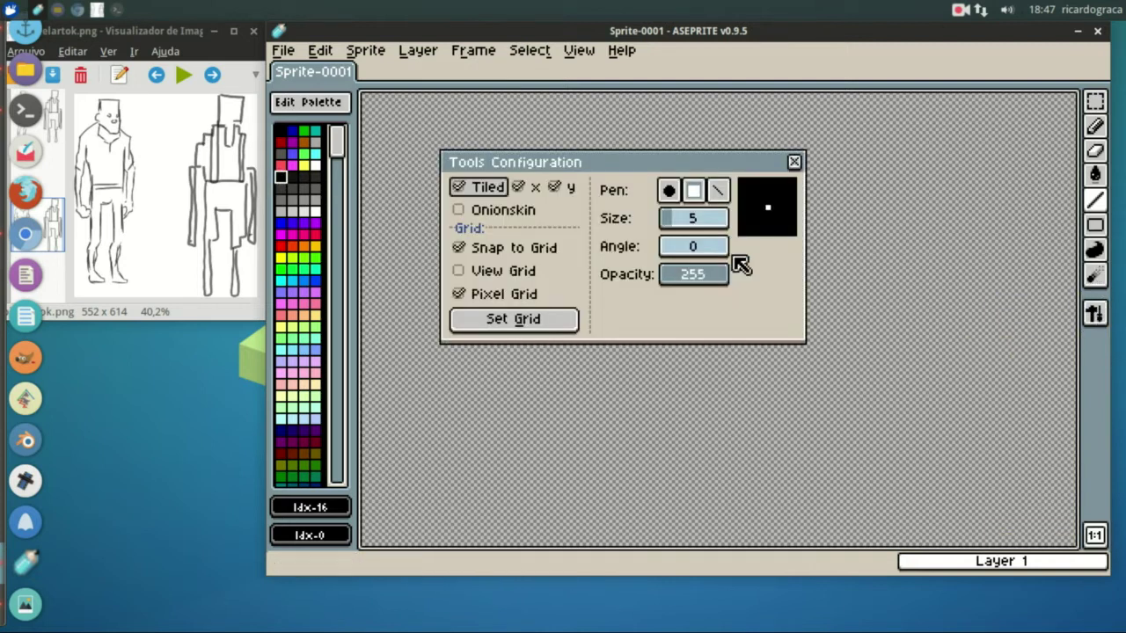
left_click_drag(692, 226, 716, 231)
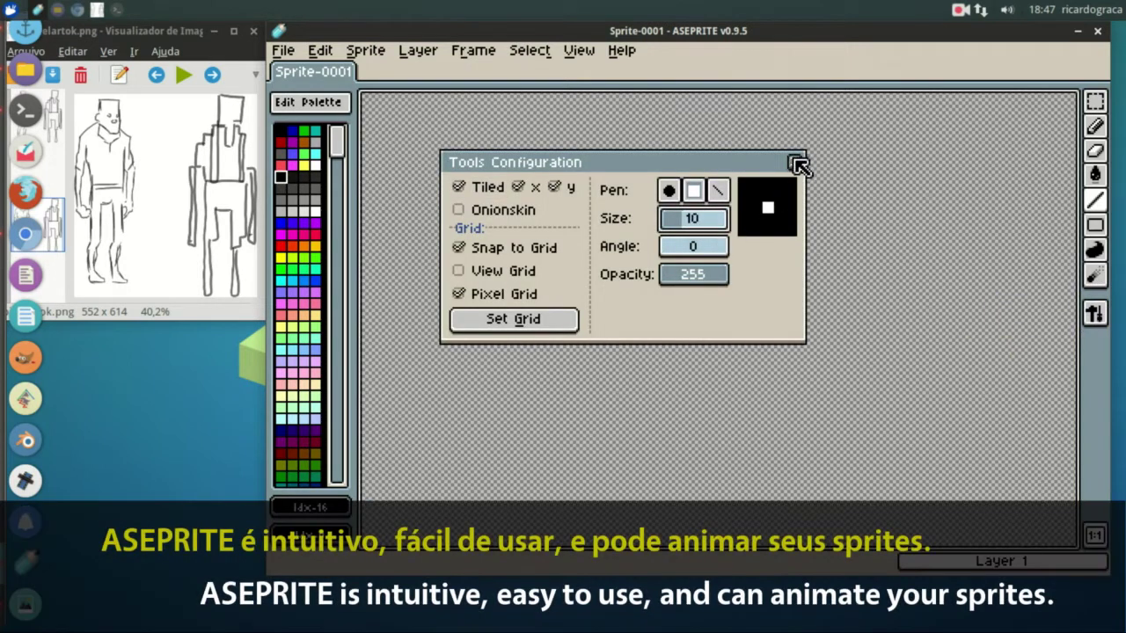
left_click(794, 162)
left_click_drag(660, 199, 659, 246)
key("ctrl+z")
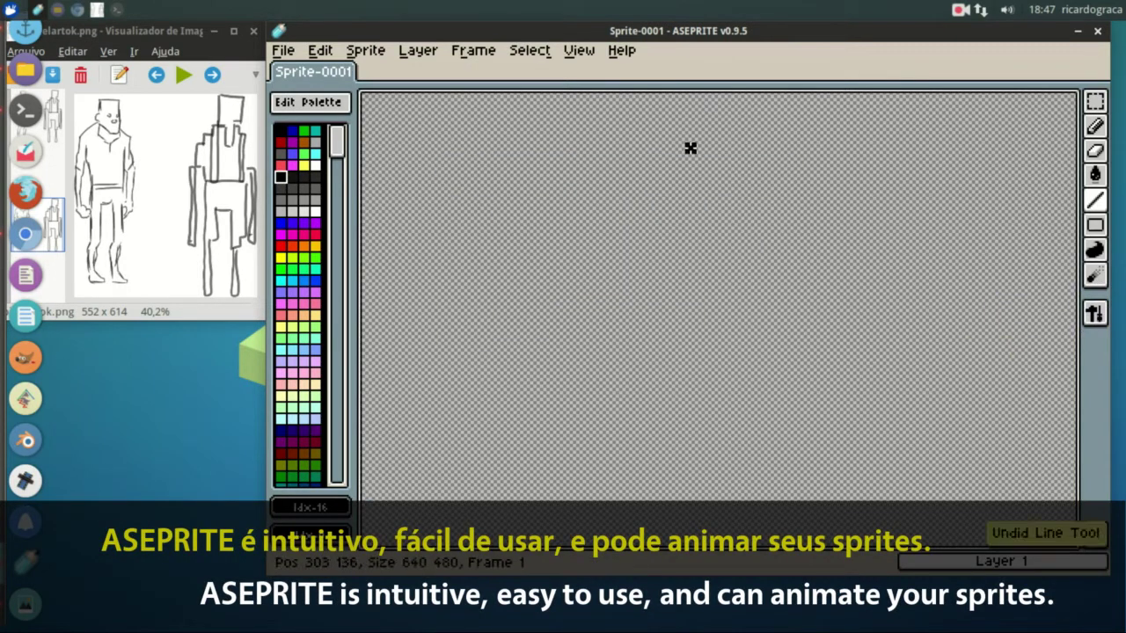
Draw a pink (Idx-88) head-and-neck block near the top centre with the Line tool
left_click(281, 384)
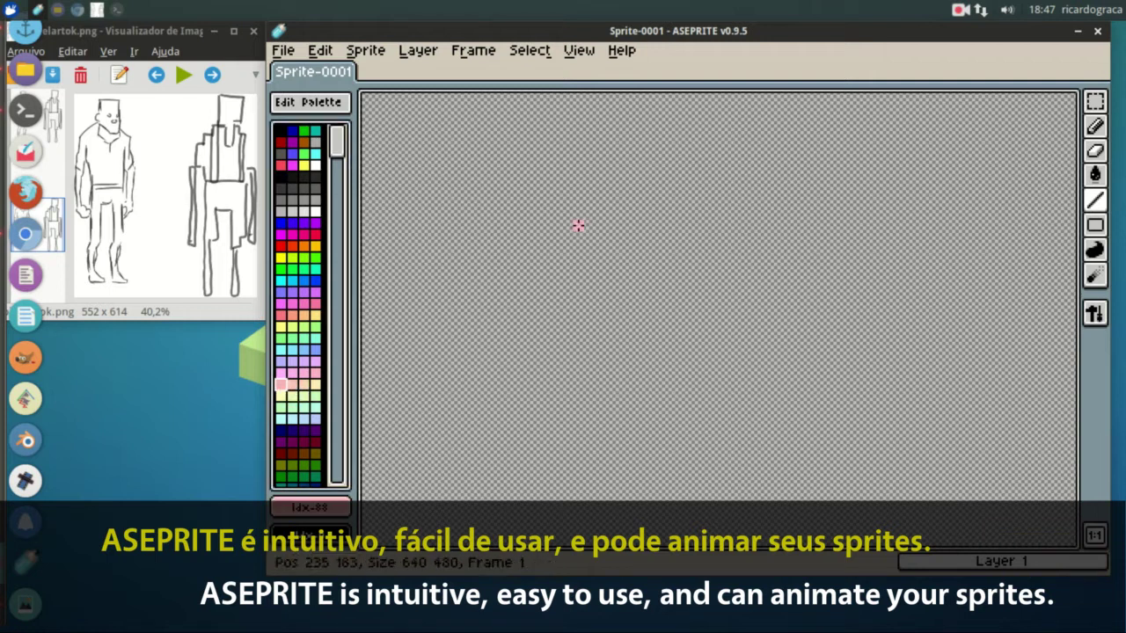
mouse_move(667, 147)
left_mouse_down()
mouse_move(674, 172)
mouse_move(683, 146)
left_mouse_up()
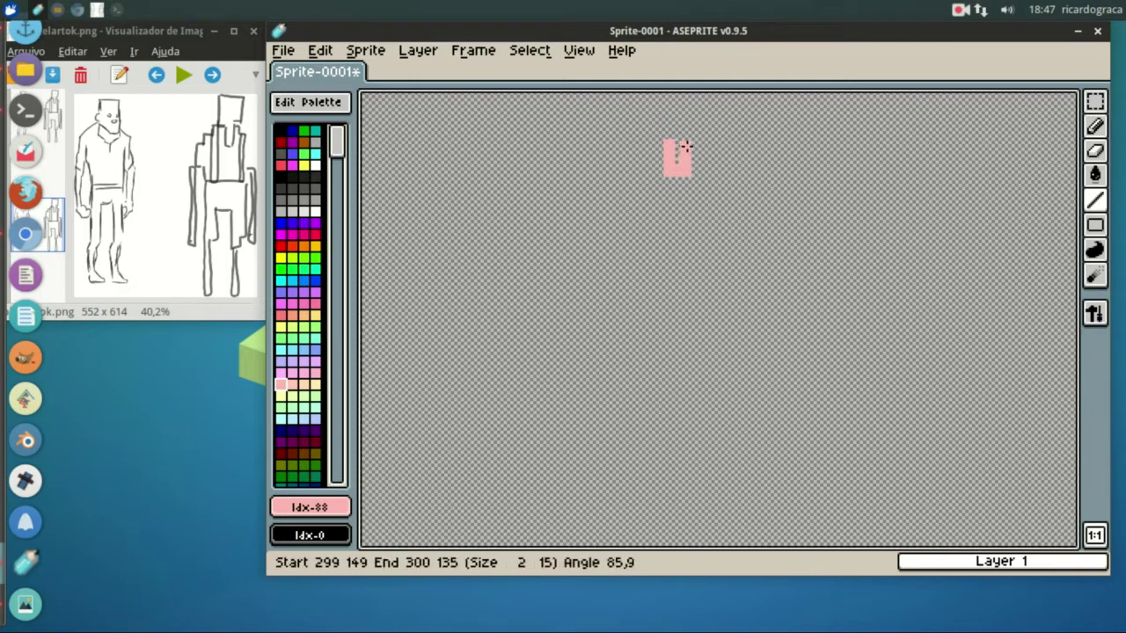
key("ctrl+z")
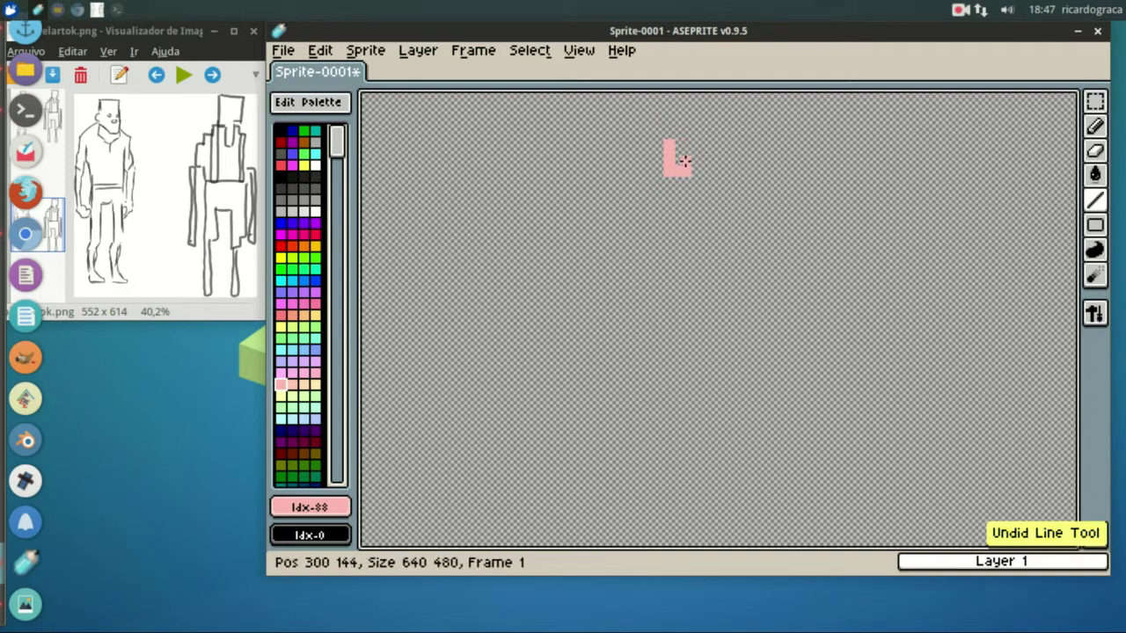
mouse_move(685, 170)
left_mouse_down()
mouse_move(684, 144)
mouse_move(674, 146)
mouse_move(676, 188)
left_mouse_up()
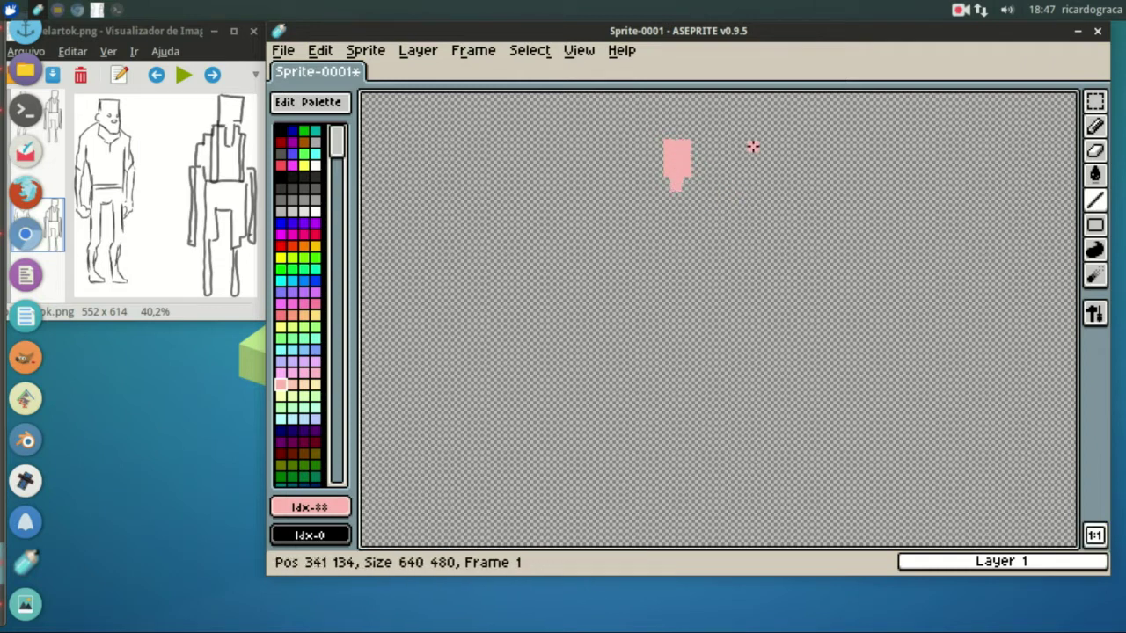
left_click(312, 281)
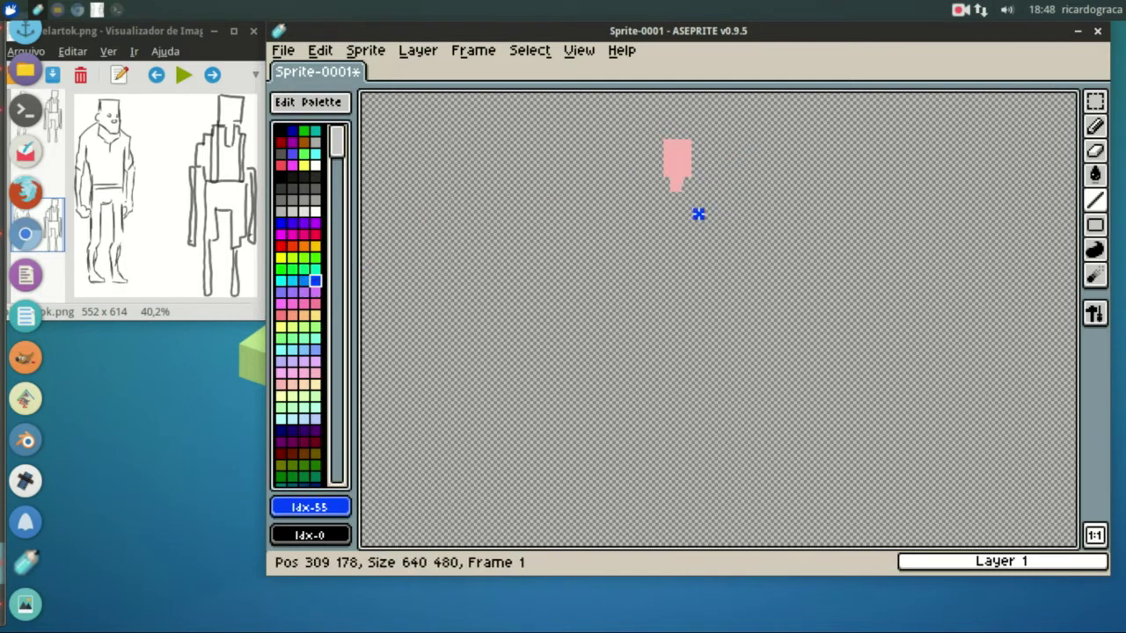
Draw vertical blue lines below the head to build the torso, widened on the left
left_click_drag(676, 192, 676, 249)
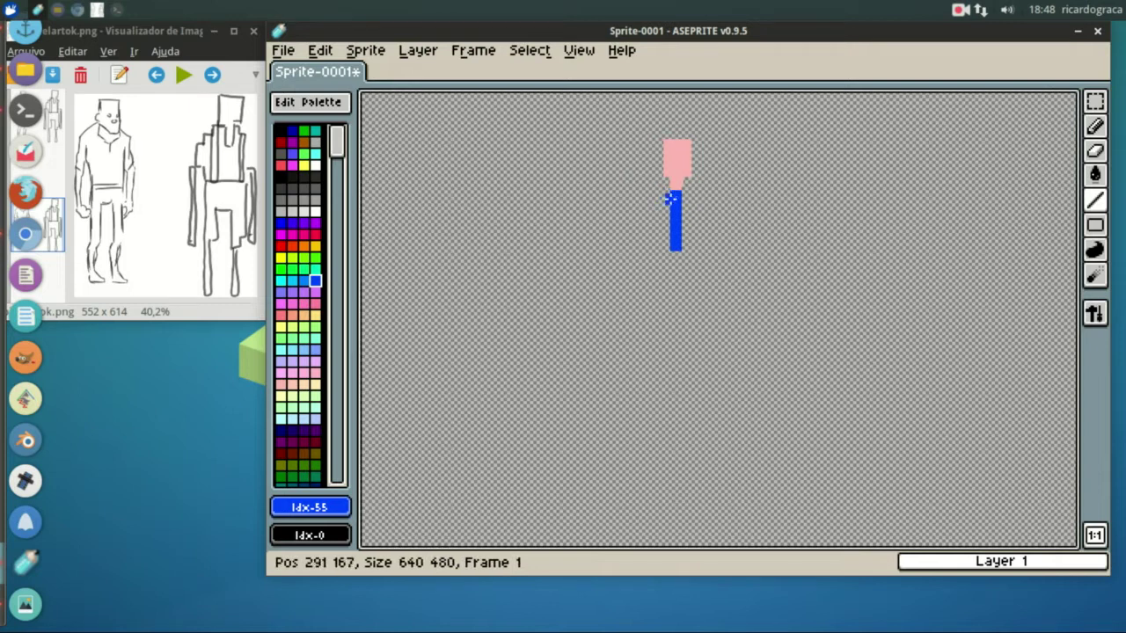
left_click_drag(661, 178, 667, 249)
key("ctrl+z")
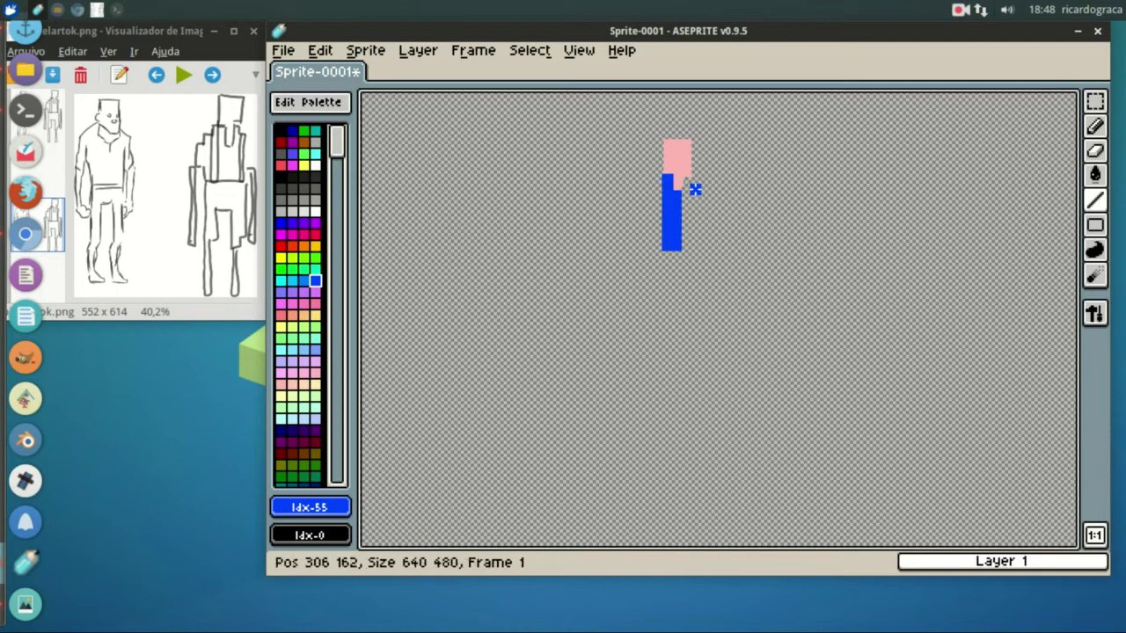
left_click_drag(687, 179, 687, 247)
key("ctrl+z")
left_click_drag(659, 194, 659, 248)
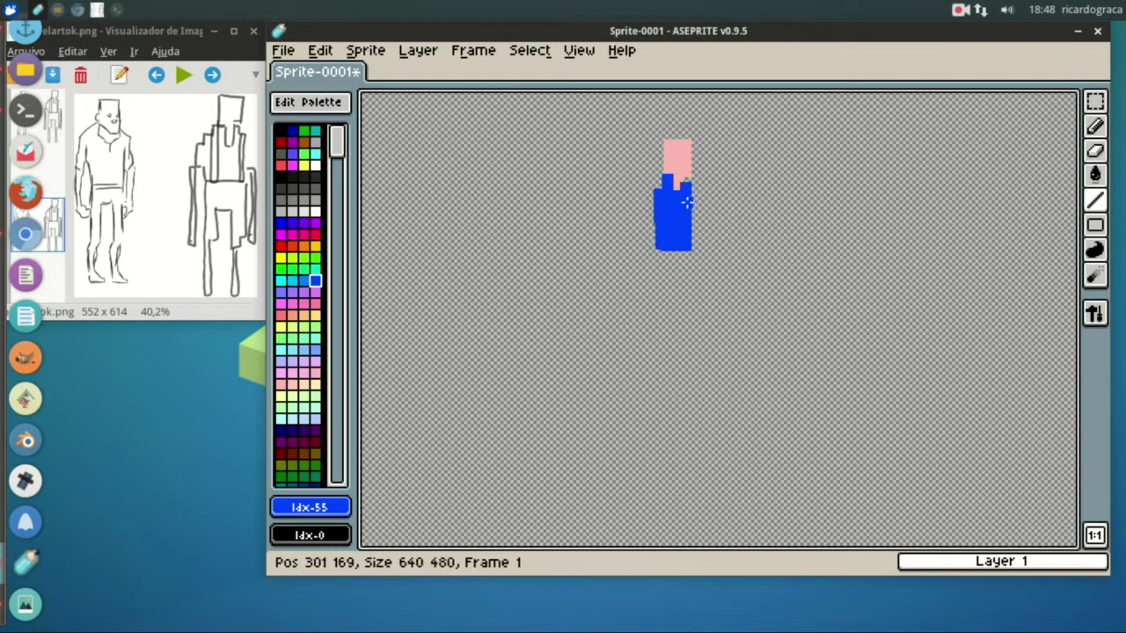
key("ctrl+z")
left_click_drag(659, 191, 659, 246)
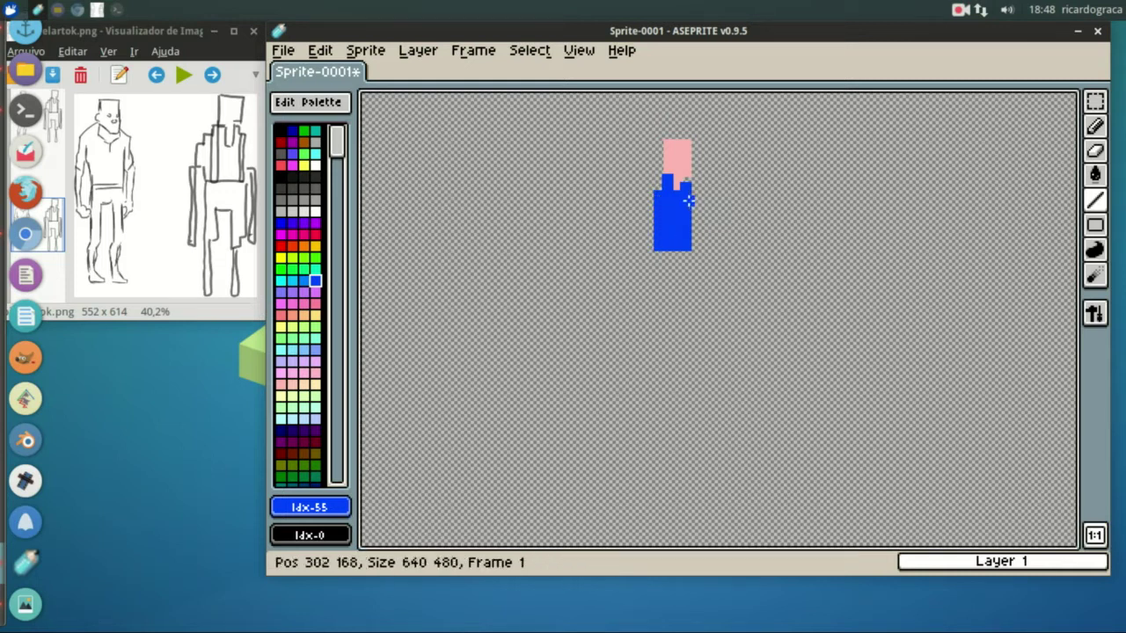
left_click_drag(694, 195, 695, 247)
left_click_drag(653, 206, 652, 231)
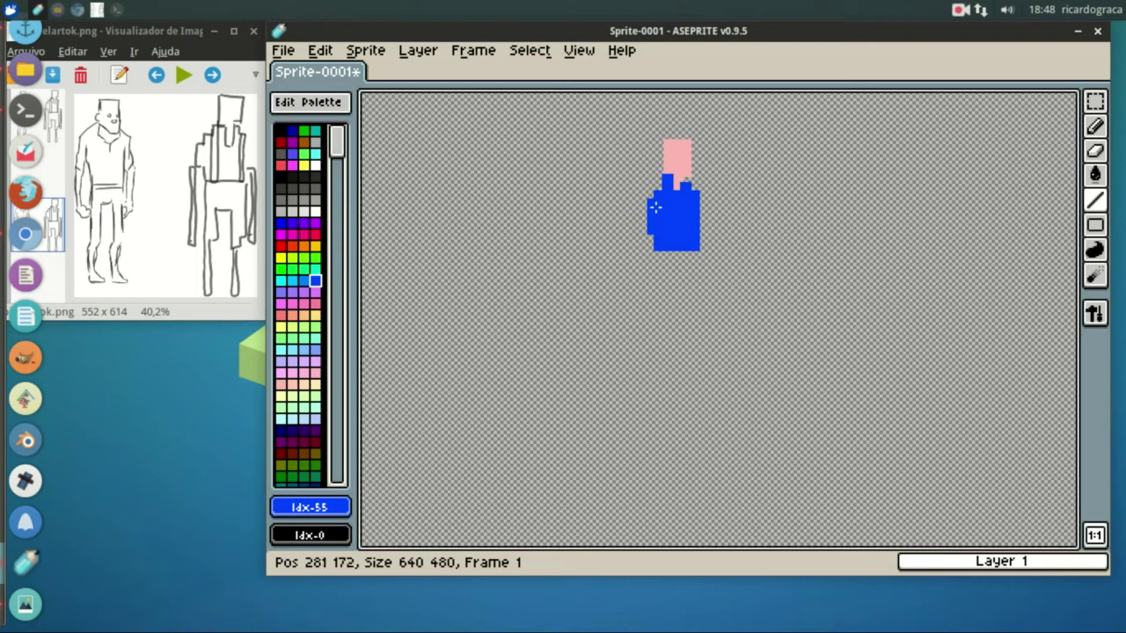
Draw two dark grey (Idx-21) leg lines and a crossbar beneath the torso
left_click(292, 188)
left_click_drag(658, 255, 658, 315)
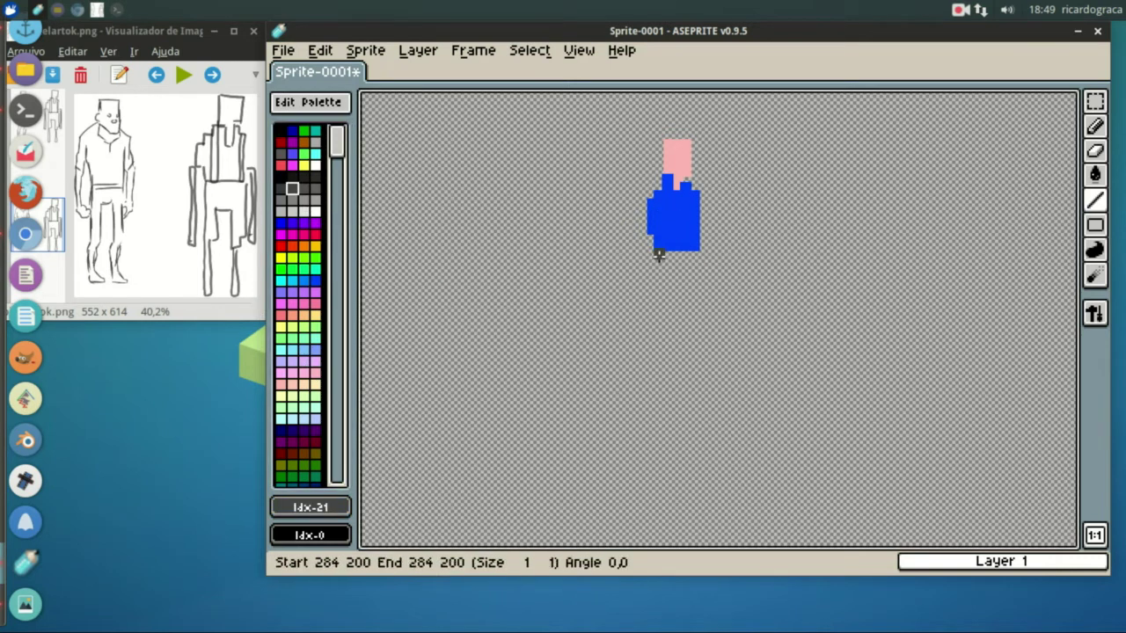
key("ctrl+z")
left_click_drag(658, 254, 659, 334)
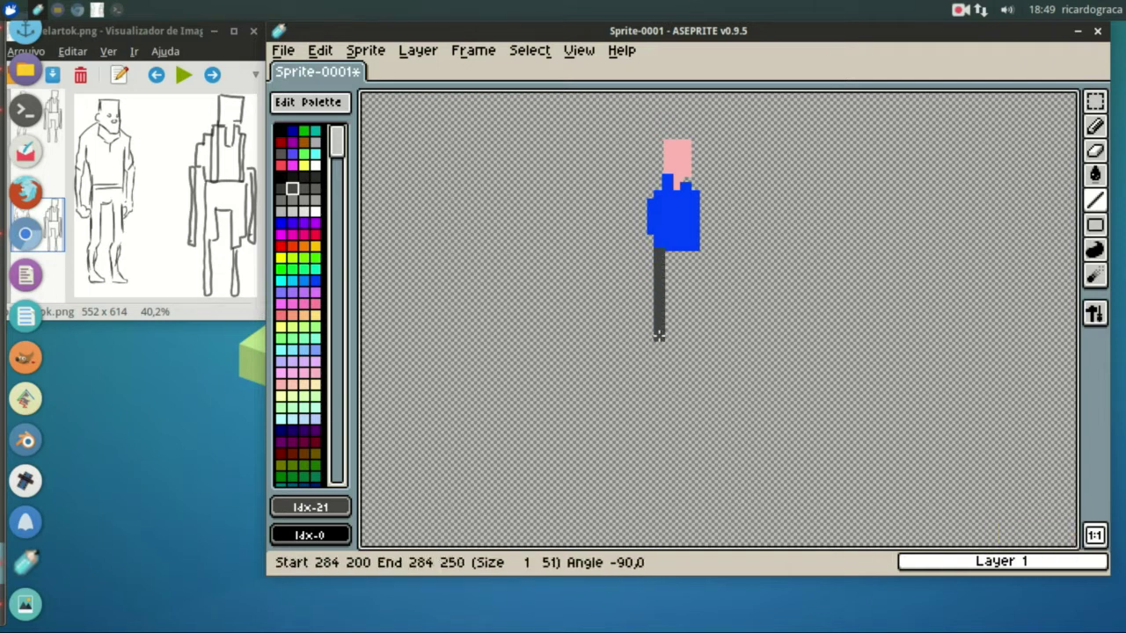
left_click_drag(659, 335, 659, 338)
mouse_move(663, 286)
left_mouse_down()
mouse_move(690, 286)
mouse_move(694, 334)
left_mouse_up()
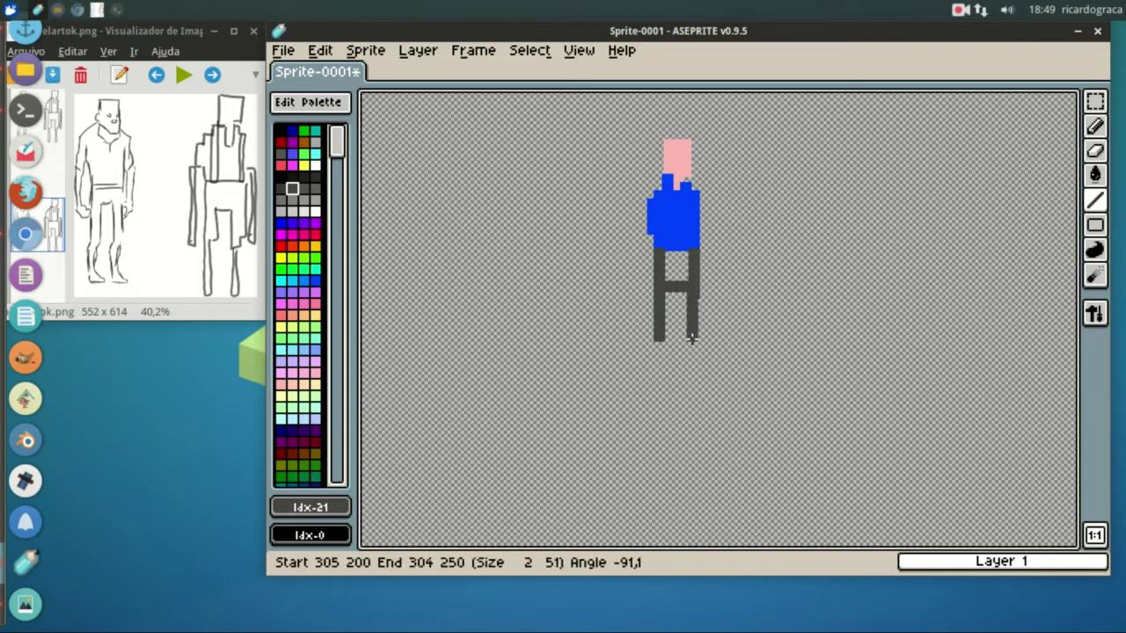
left_click_drag(694, 336, 694, 337)
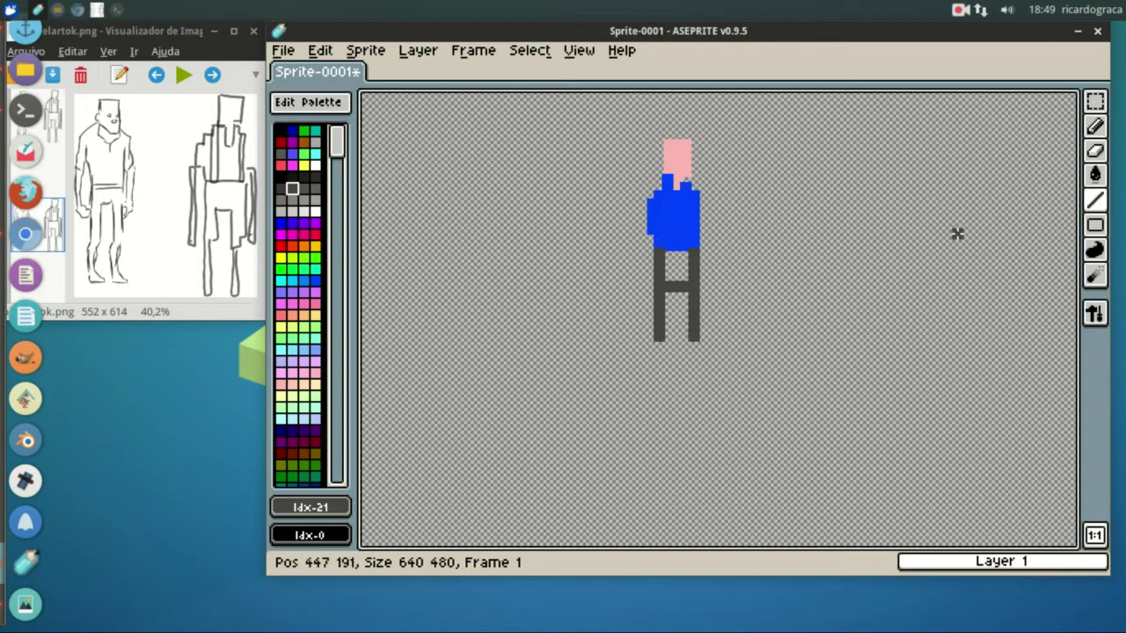
Paint Bucket the hip area grey, then lengthen and thicken both legs
left_click(1095, 174)
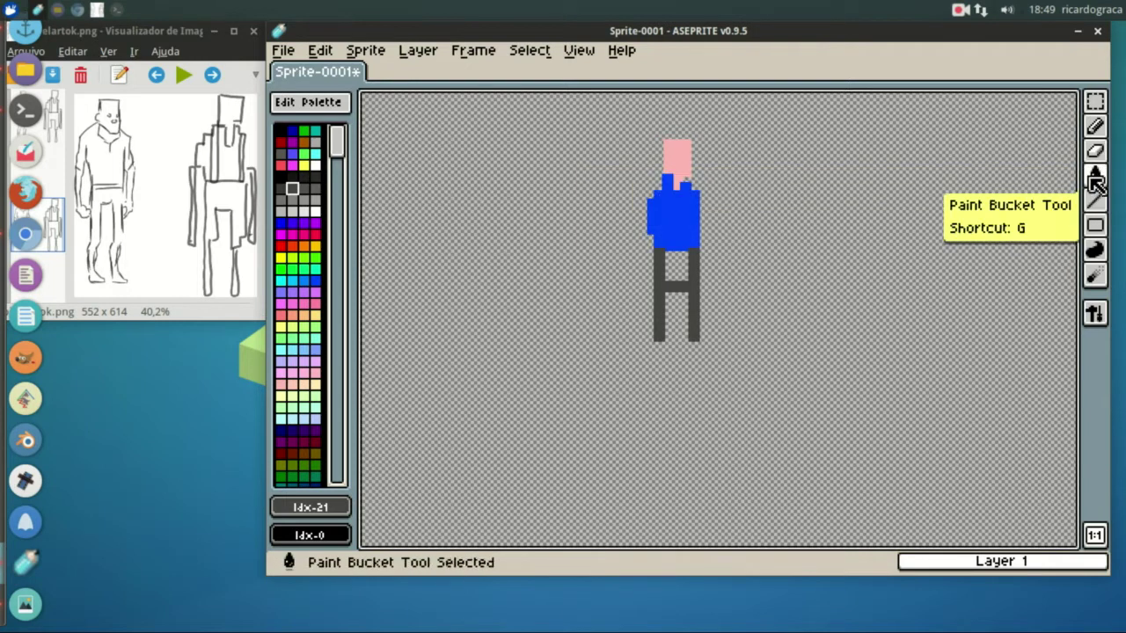
left_click(680, 269)
left_click(1095, 200)
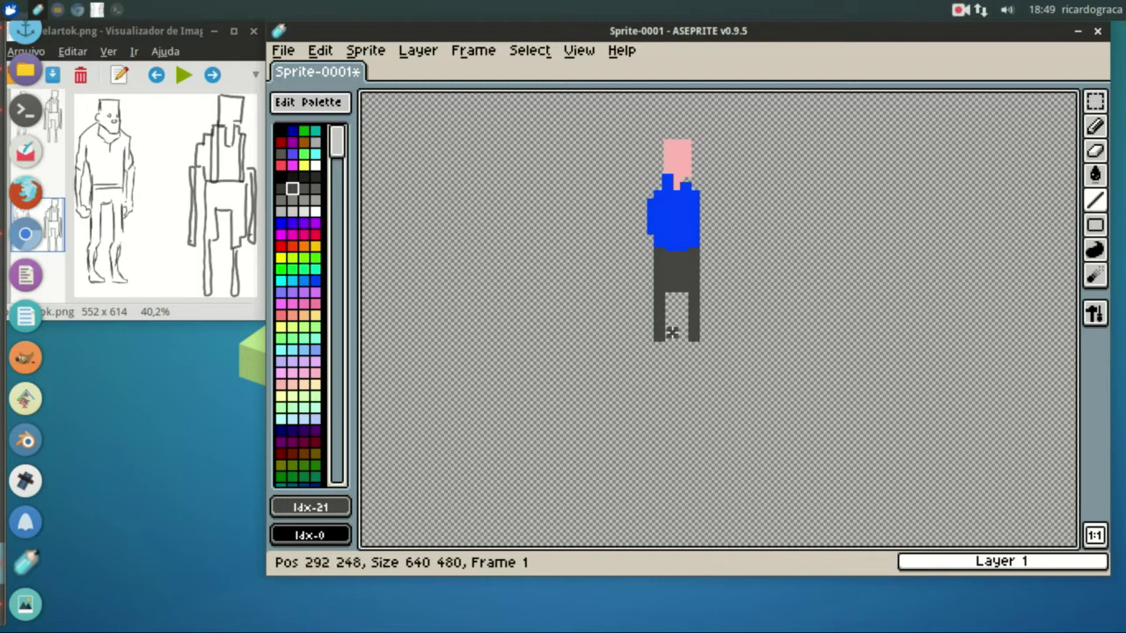
left_click_drag(670, 299, 670, 336)
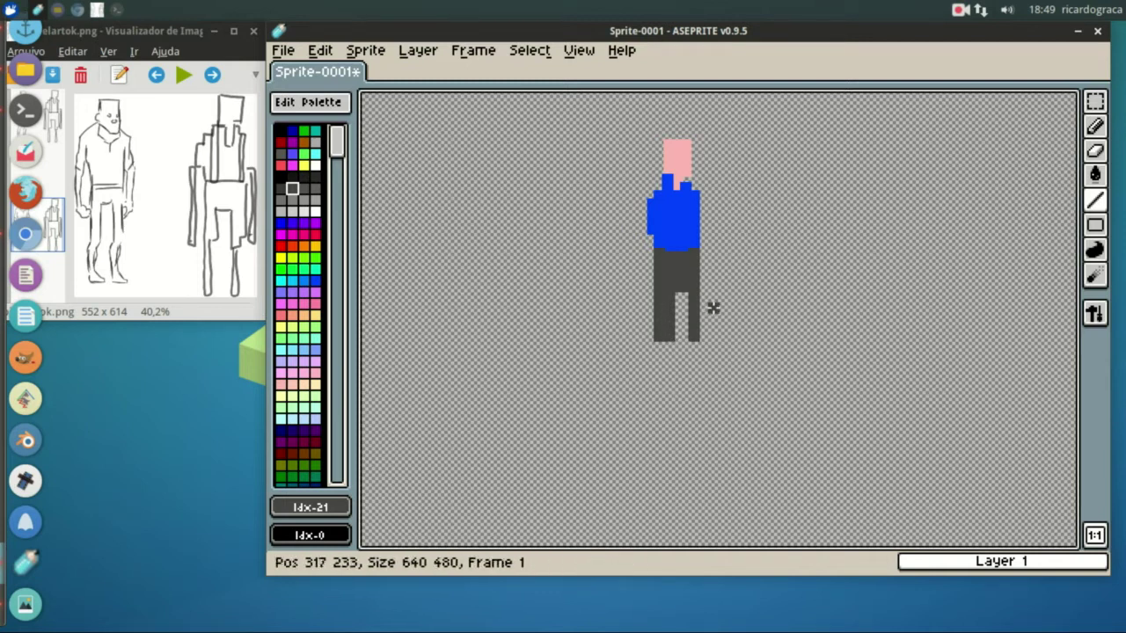
mouse_move(685, 299)
left_mouse_down()
mouse_move(687, 337)
mouse_move(658, 396)
left_mouse_up()
left_click_drag(687, 340, 685, 396)
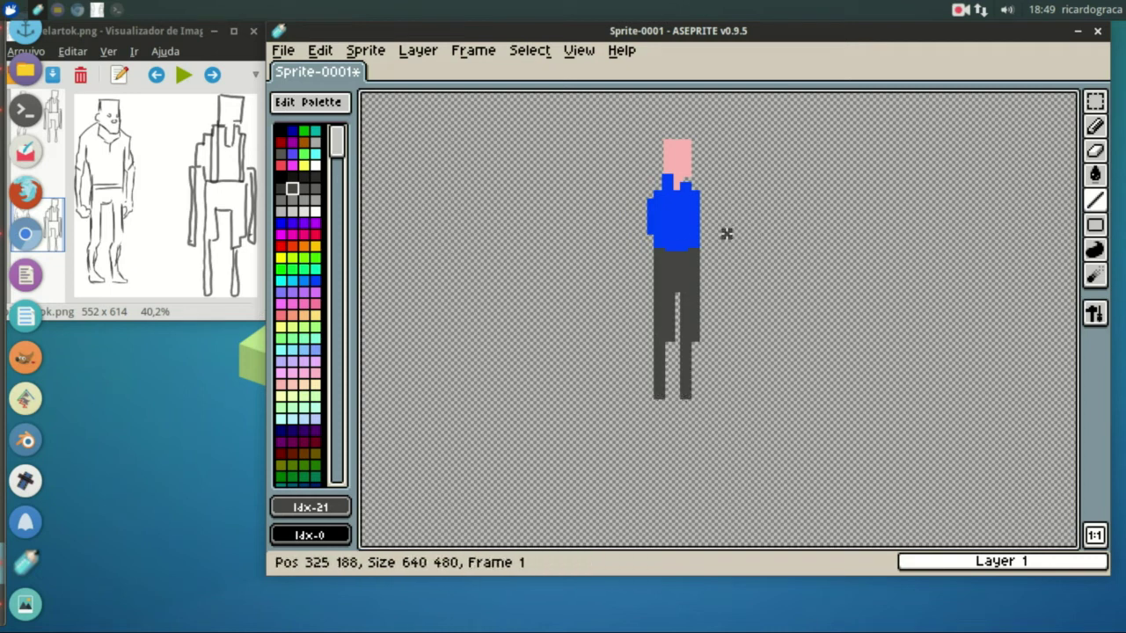
Draw blue arms down from both shoulders with the Line tool
left_click(315, 281)
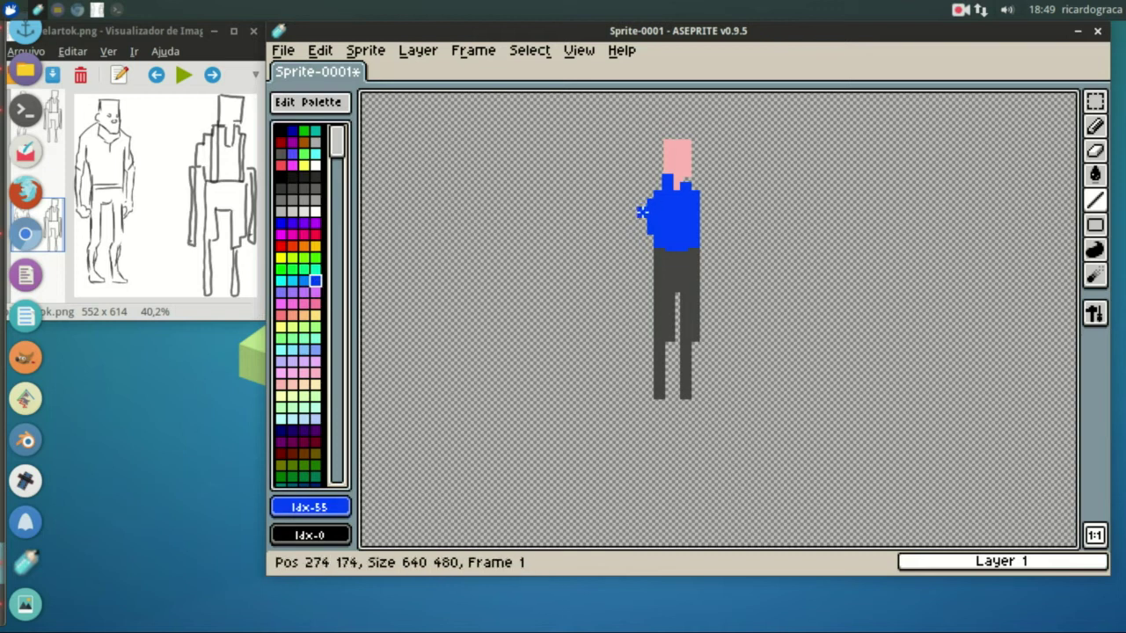
left_click_drag(644, 239, 643, 320)
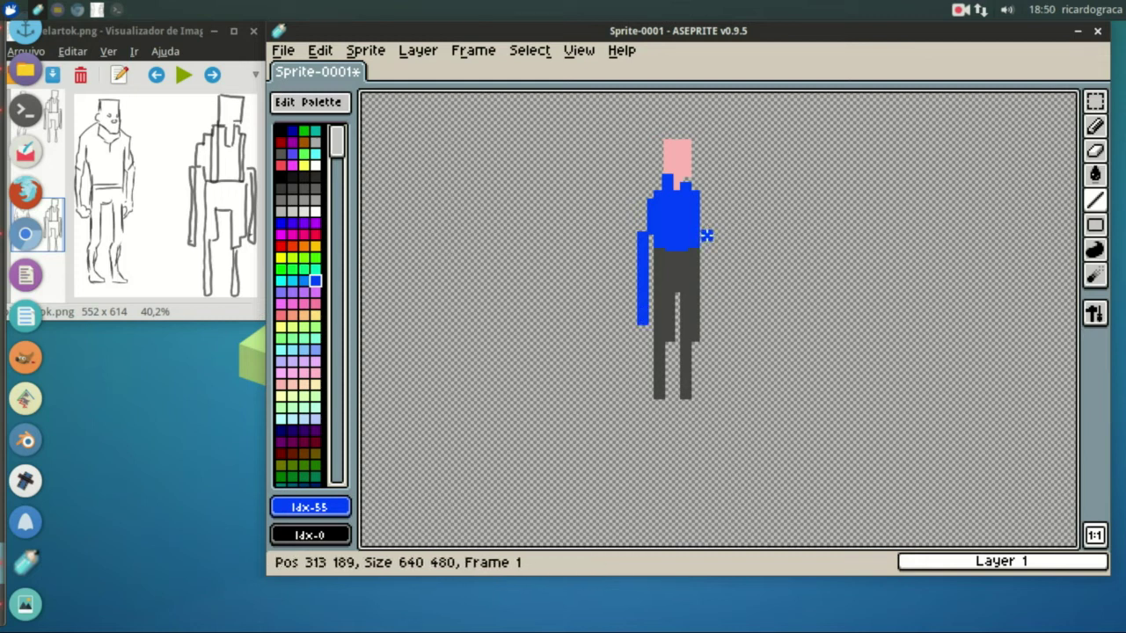
left_click_drag(707, 236, 708, 323)
key("ctrl+z")
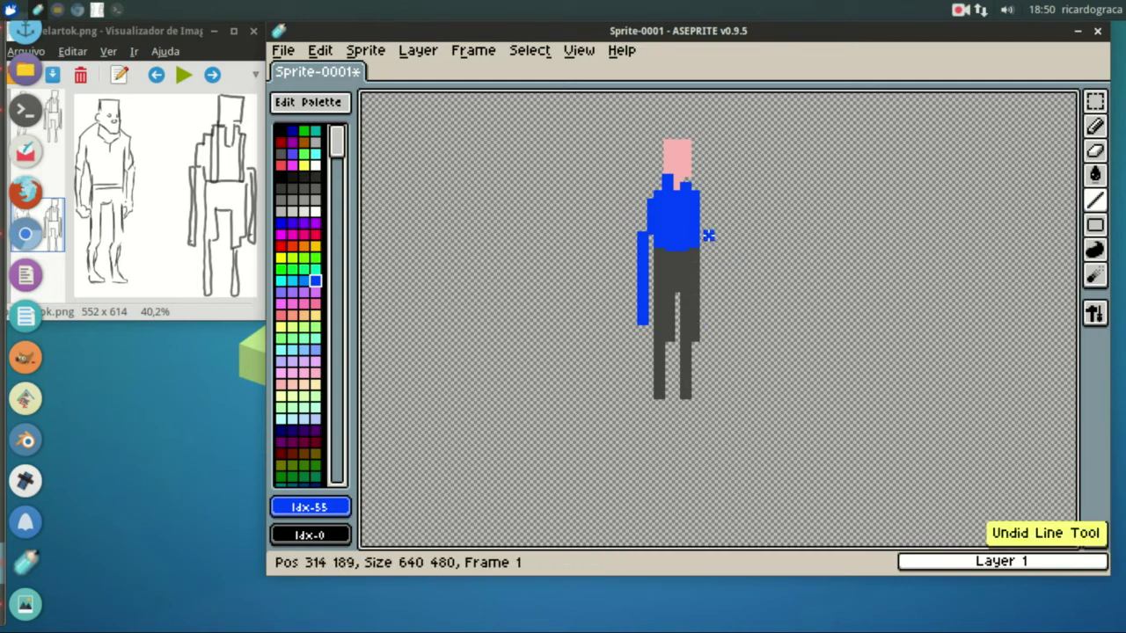
left_click_drag(708, 236, 710, 322)
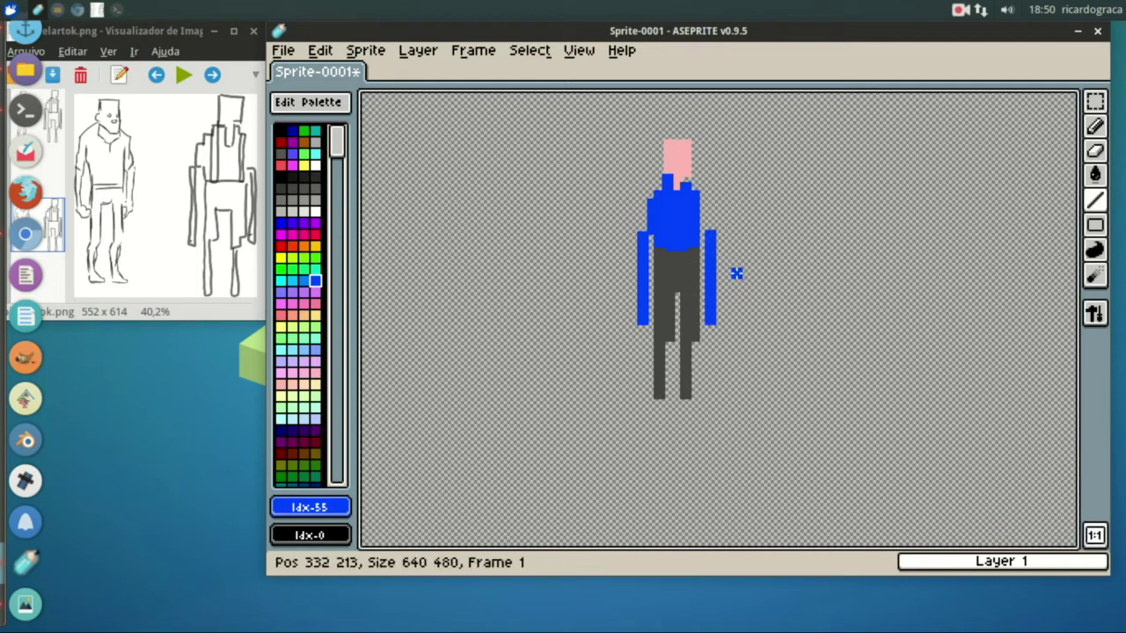
Paint both hands pink (Idx-87) and select black (Idx-16) for the feet
left_click(315, 372)
left_click(643, 318)
left_click(706, 310)
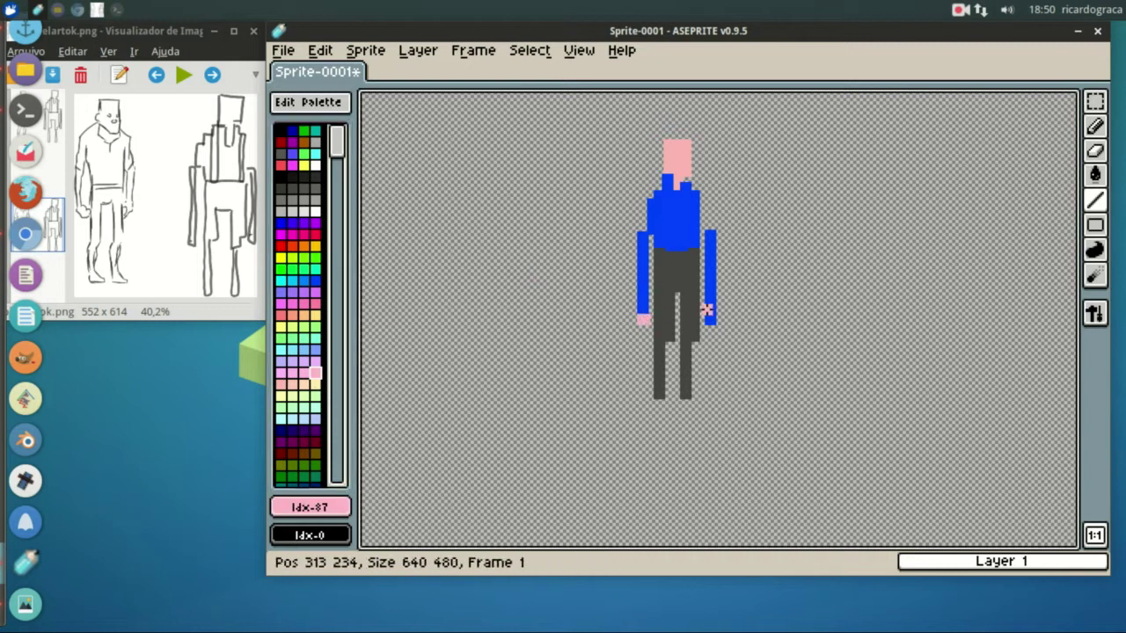
left_click(281, 177)
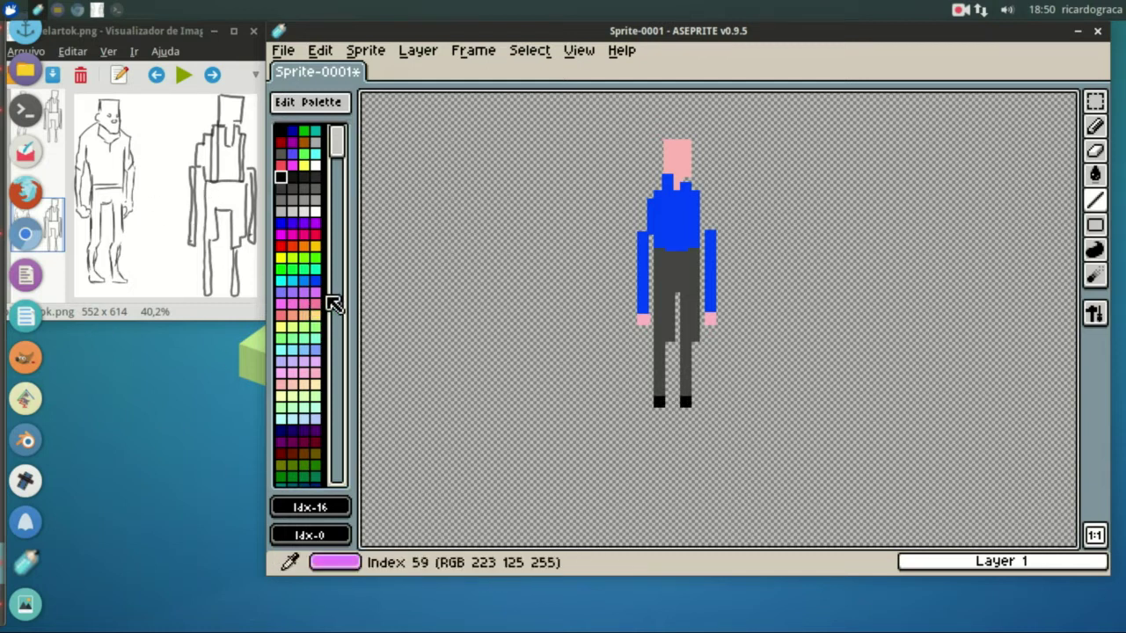
Shade the left shoulder dark navy and the shirt's right edge light blue, then pick pale yellow
left_click(324, 360)
left_click(280, 430)
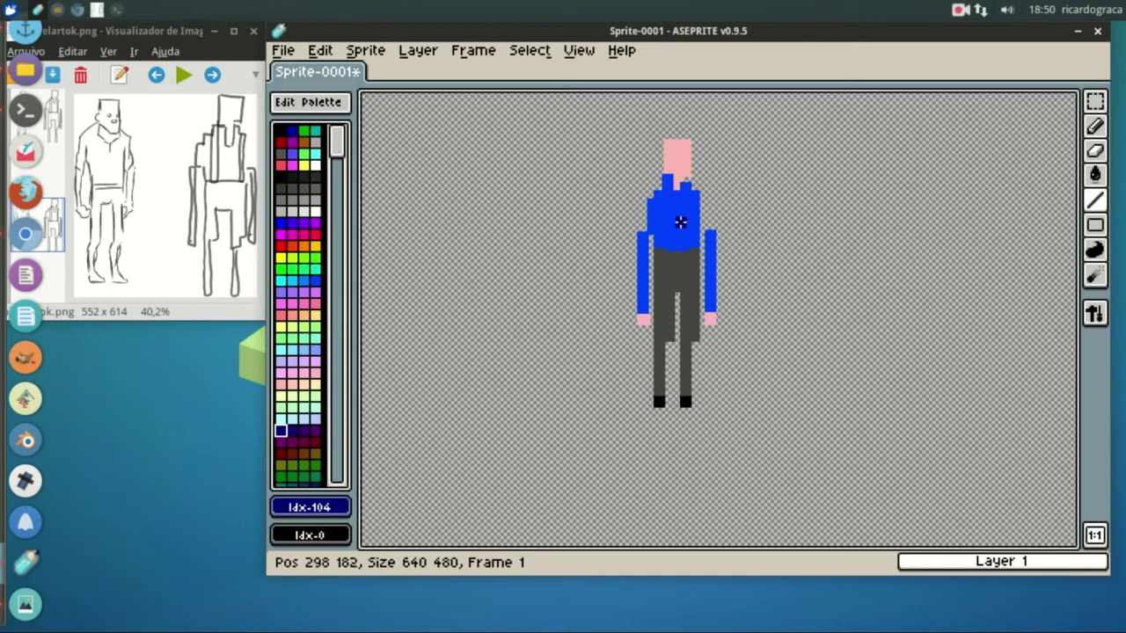
left_click_drag(666, 197, 659, 237)
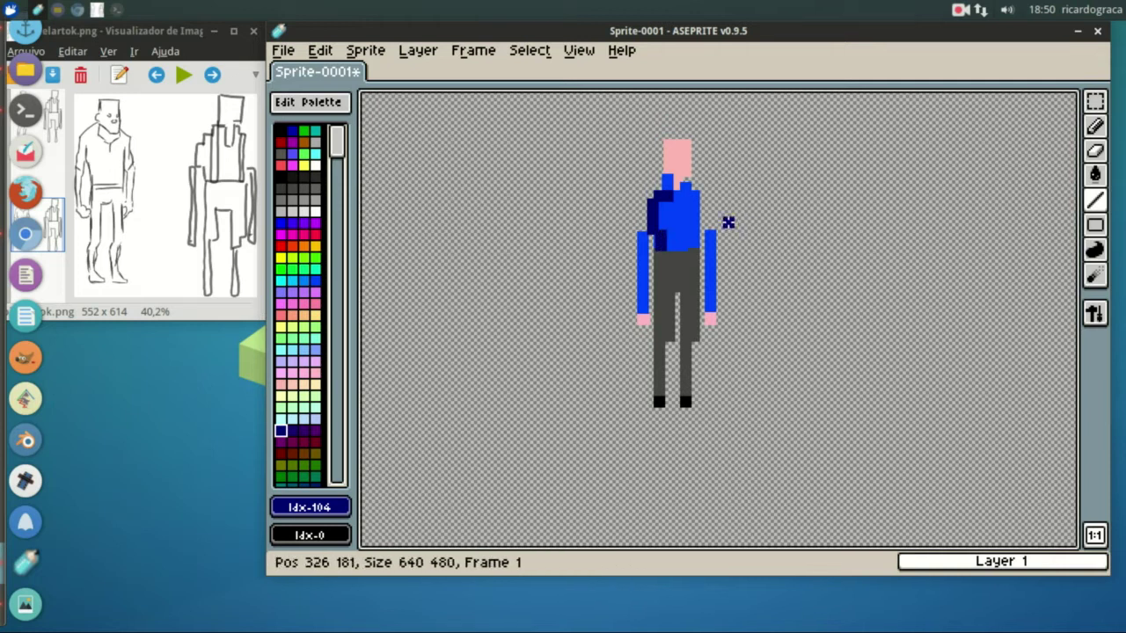
left_click(315, 350)
left_click_drag(691, 196, 691, 236)
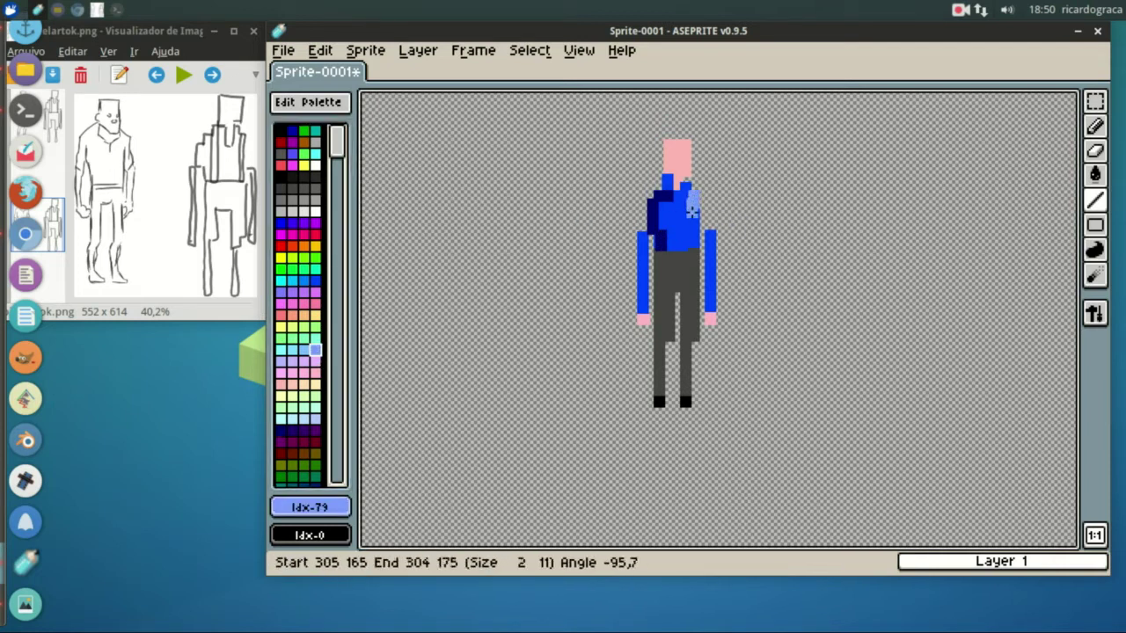
left_click(293, 395)
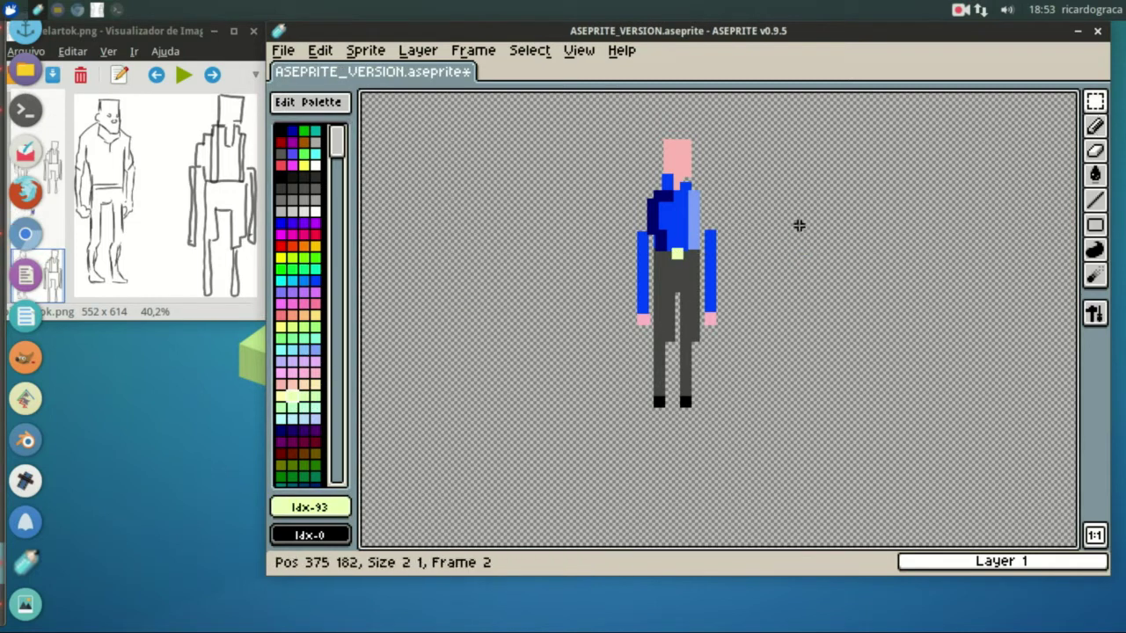
left_click_drag(742, 213, 708, 339)
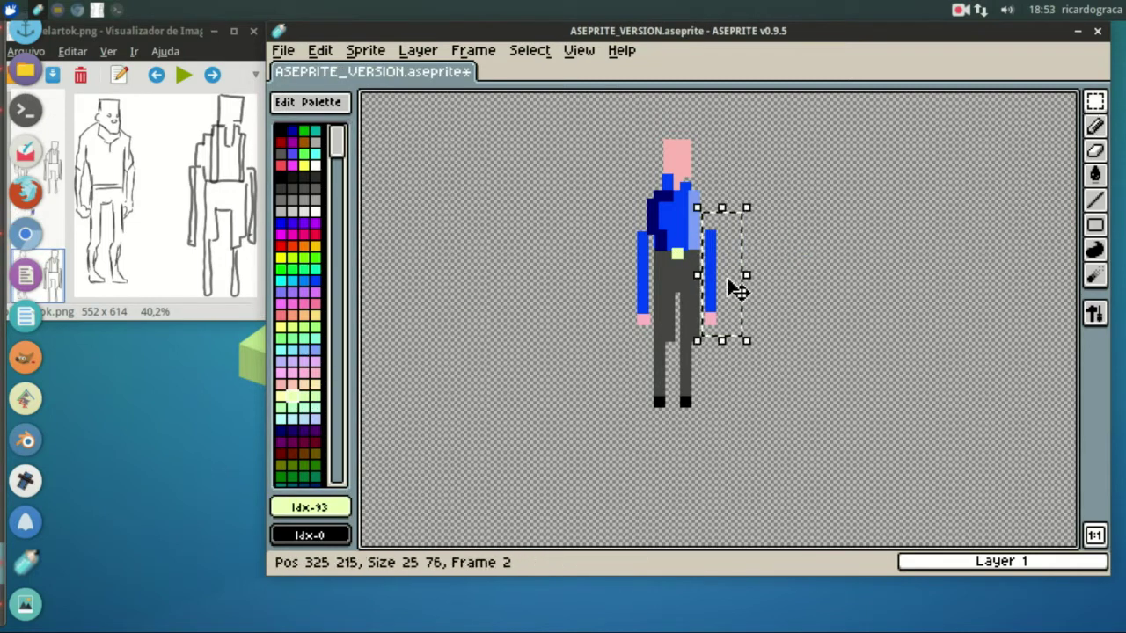
Select the right arm, rotate it about 30 degrees outward and reattach it at the shoulder
left_click_drag(719, 294, 729, 299)
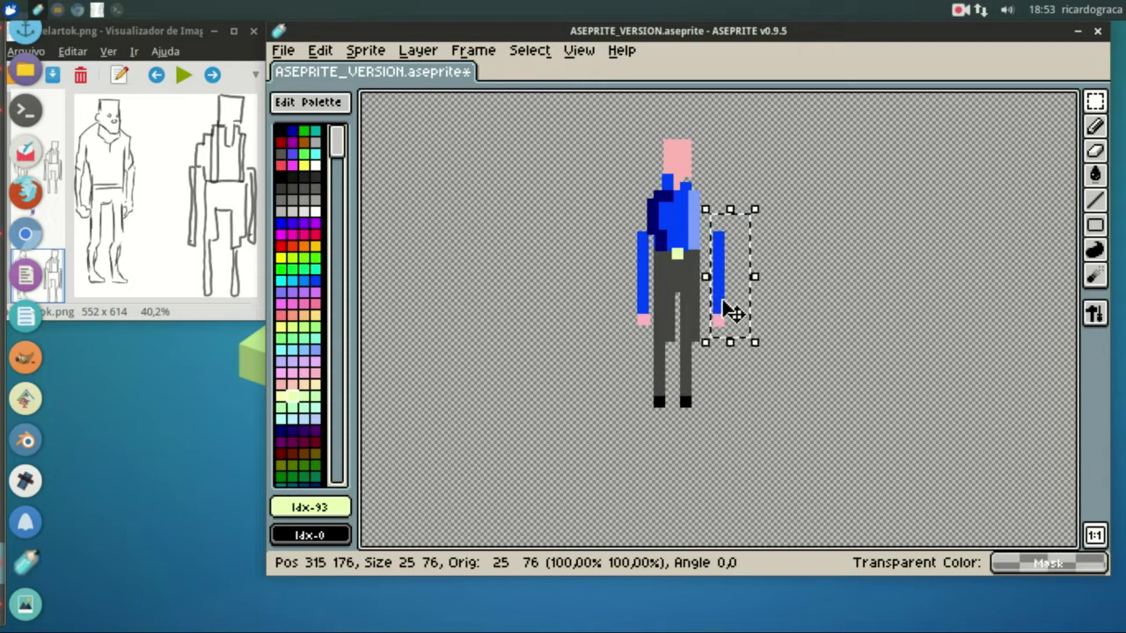
left_click_drag(730, 299, 733, 300)
left_click_drag(702, 250, 737, 314)
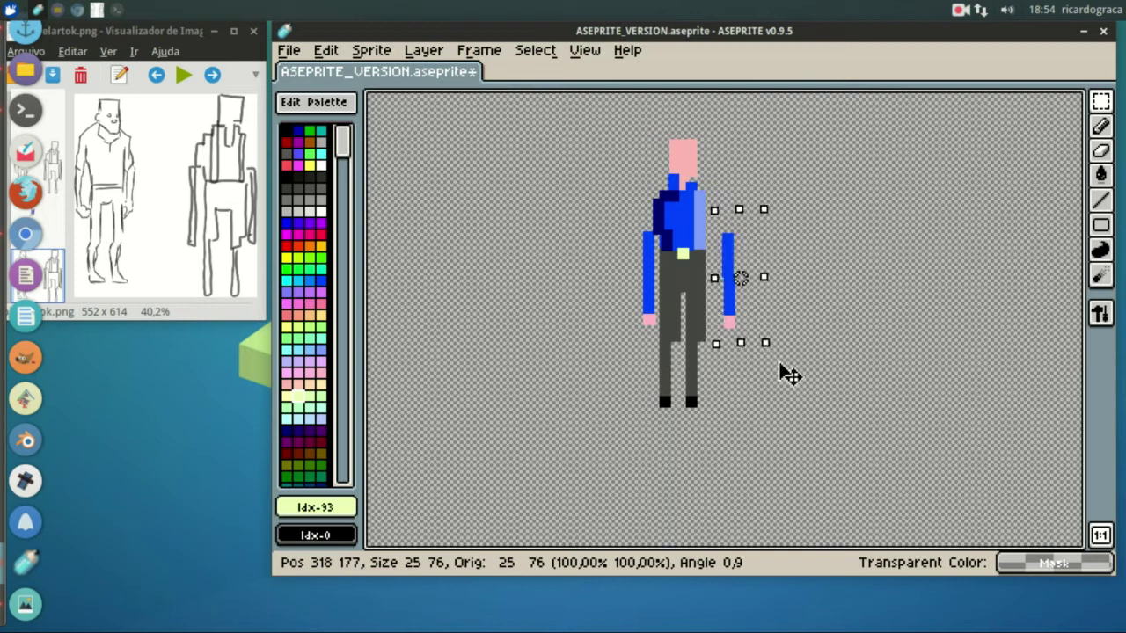
left_click_drag(780, 372, 821, 337)
left_click_drag(763, 314, 764, 301)
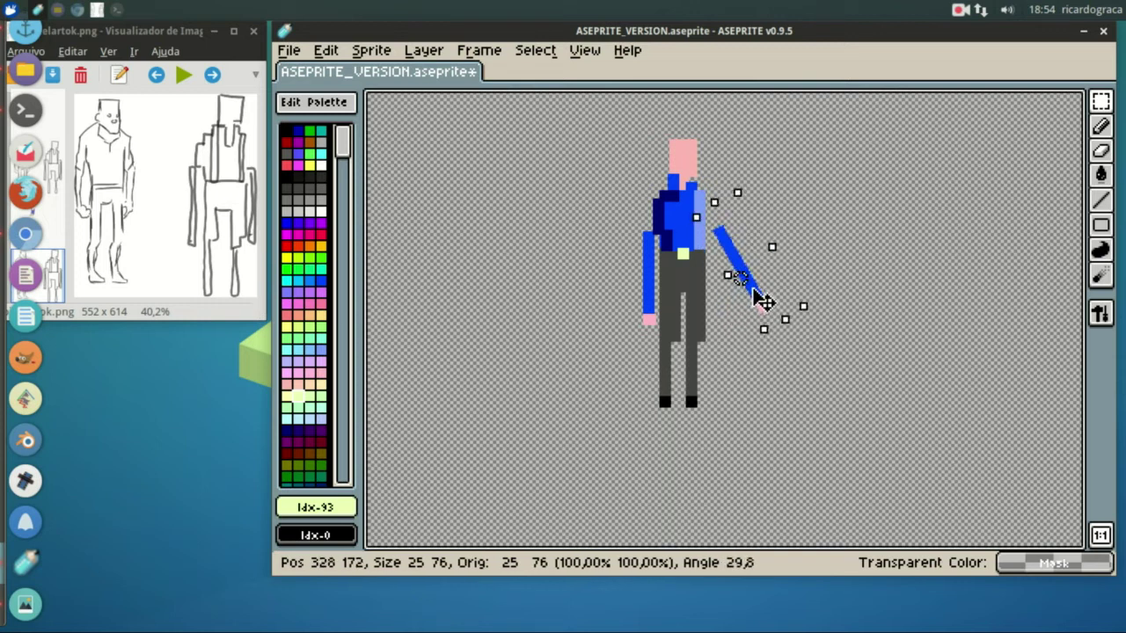
left_click(846, 151)
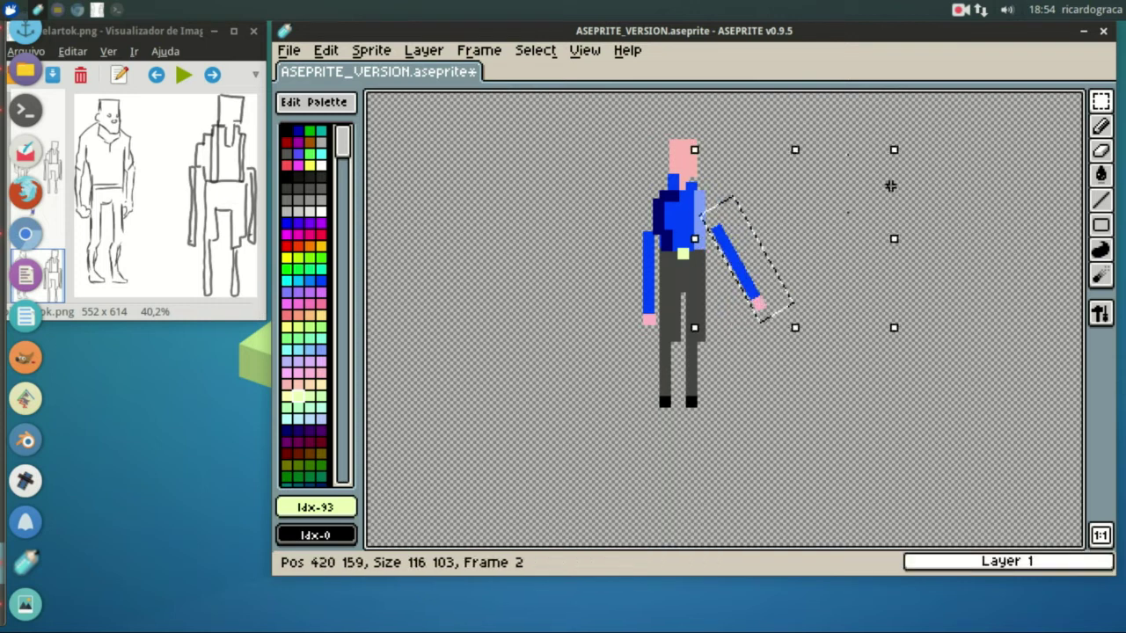
left_click(534, 50)
left_click(550, 91)
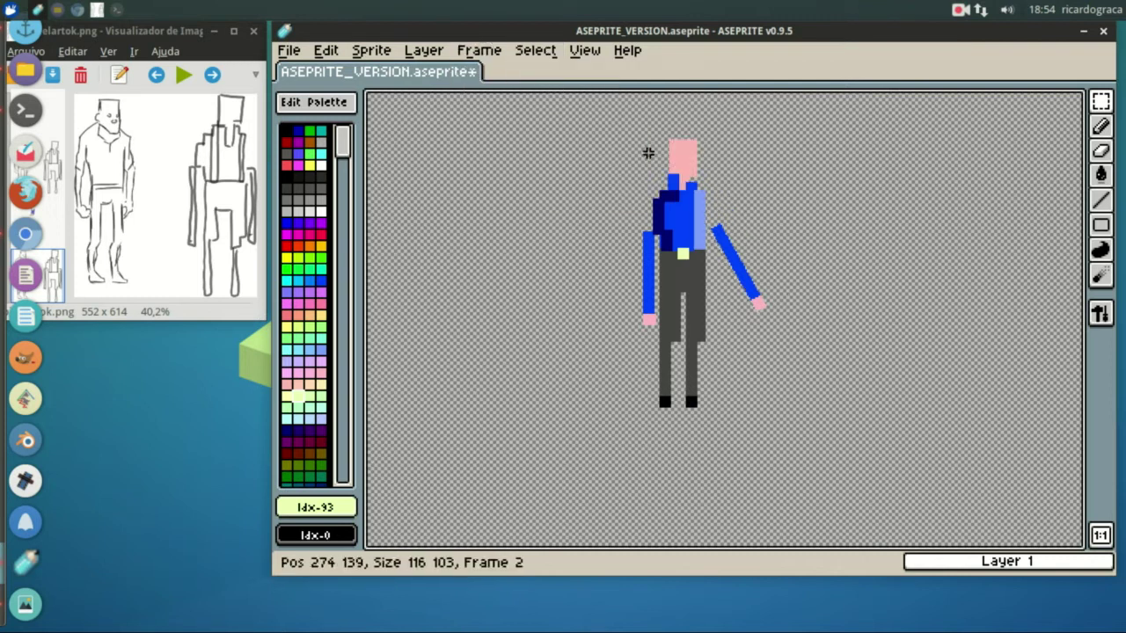
Add frame 3 and rotate the arm about 20 degrees further up
left_click(479, 50)
left_click(497, 114)
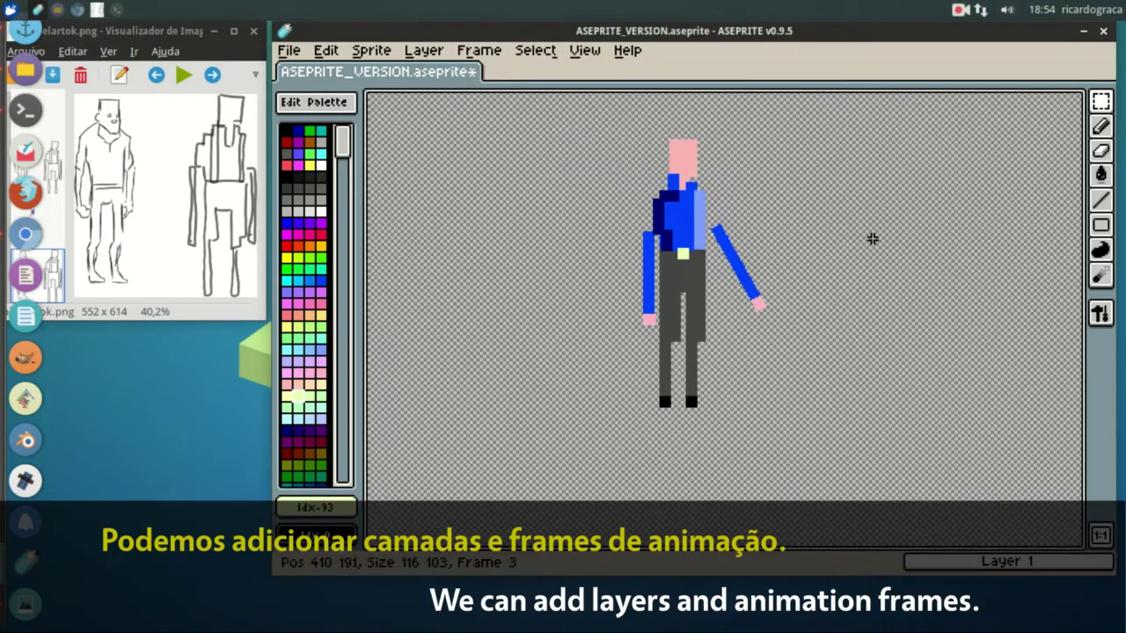
mouse_move(799, 204)
left_mouse_down()
mouse_move(755, 293)
mouse_move(703, 356)
left_mouse_up()
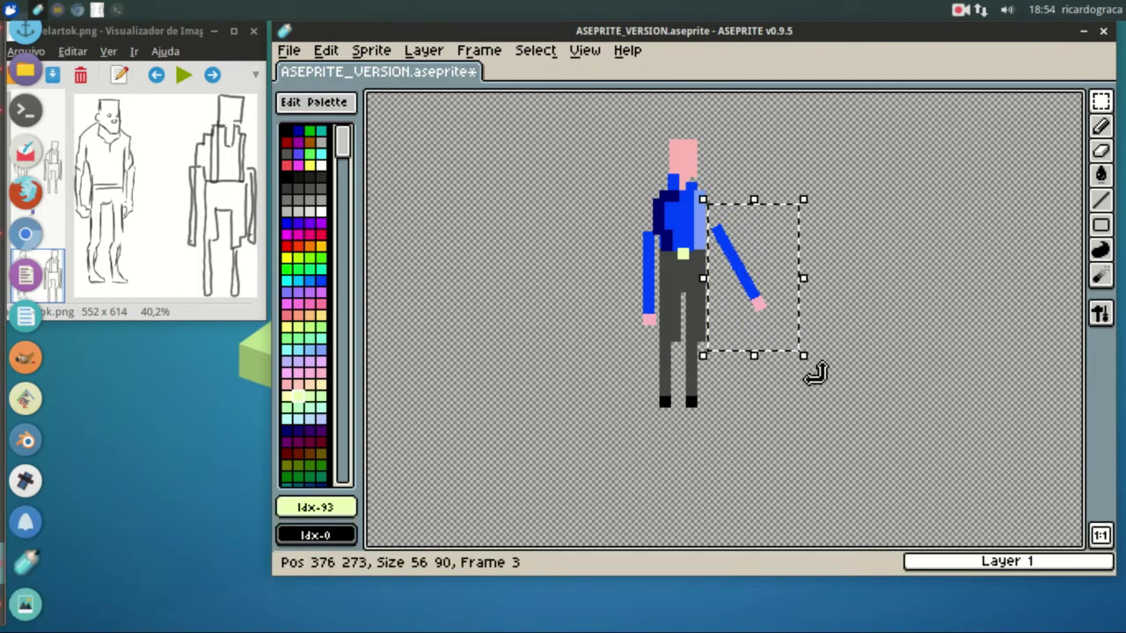
left_click_drag(810, 372, 862, 360)
left_click_drag(755, 284, 765, 273)
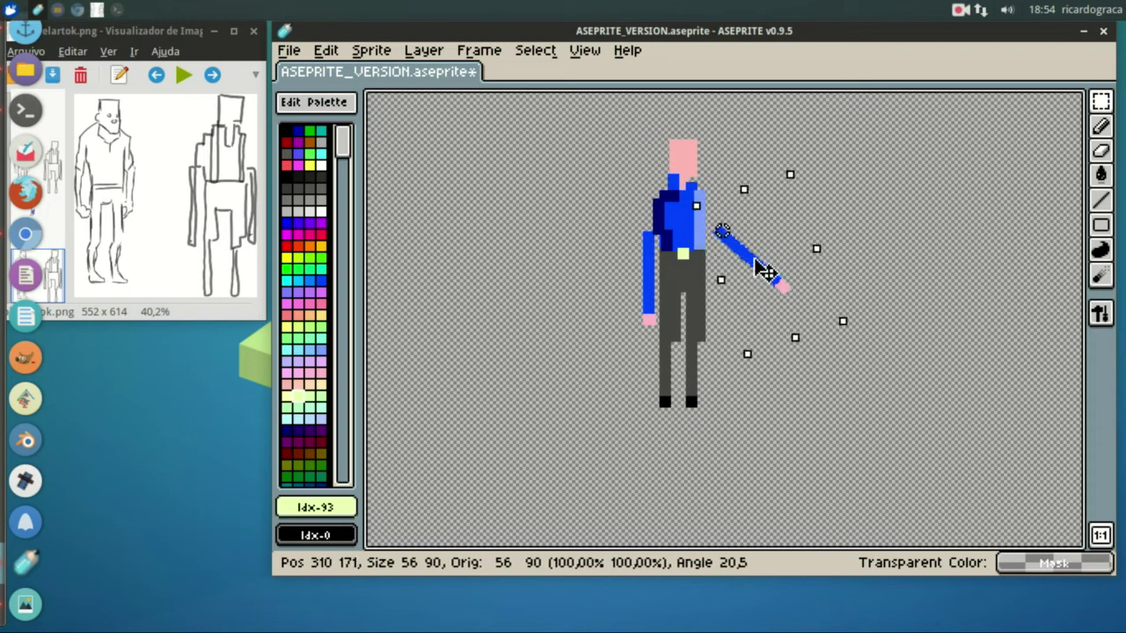
left_click(882, 342)
left_click(535, 51)
left_click(553, 91)
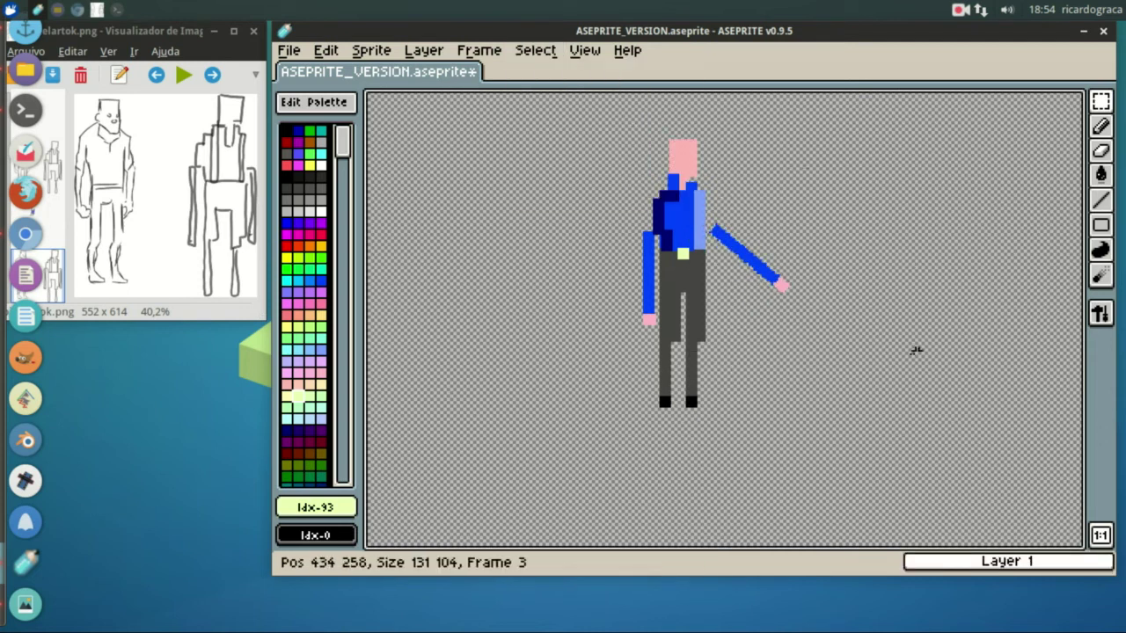
Add frame 4 and tilt the arm nearly horizontal
left_click(479, 51)
left_click(510, 121)
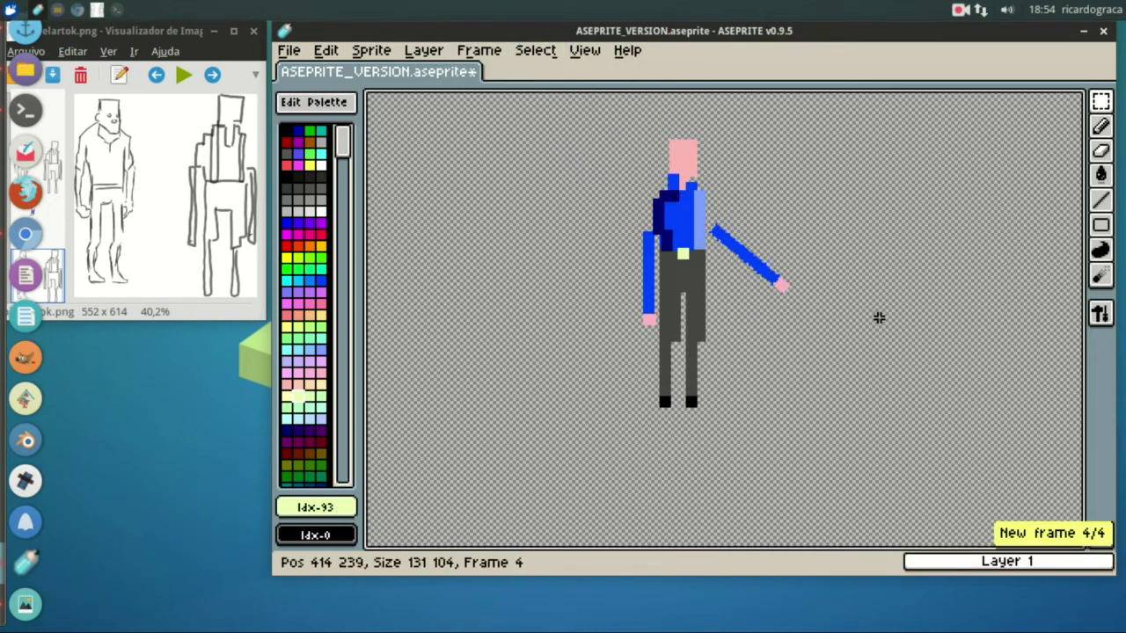
left_click_drag(825, 216, 704, 331)
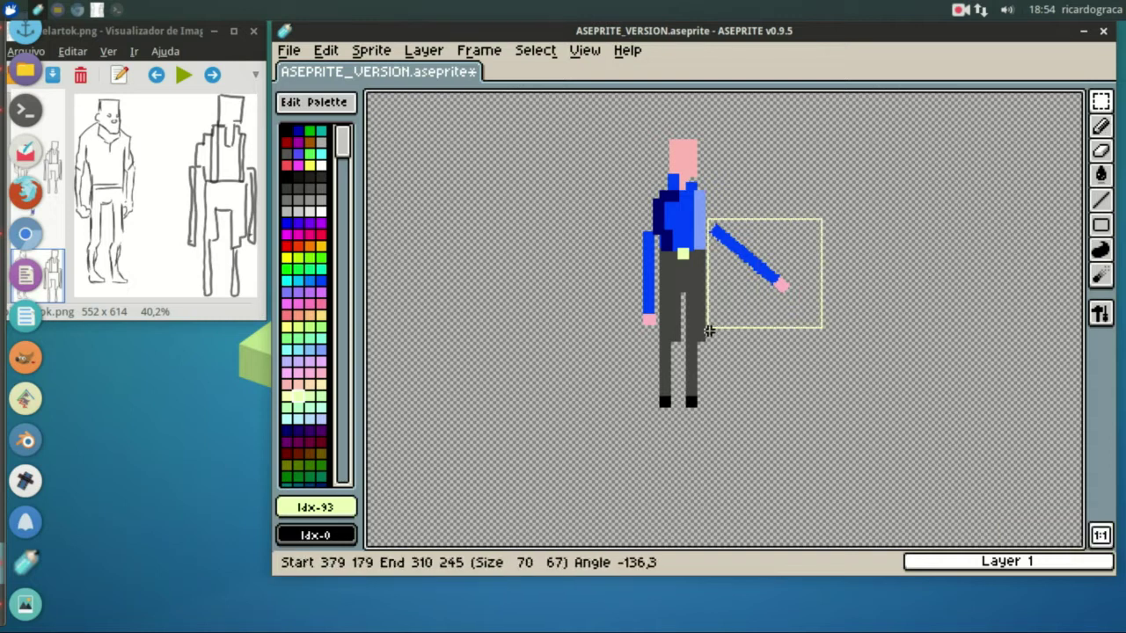
left_click(828, 337)
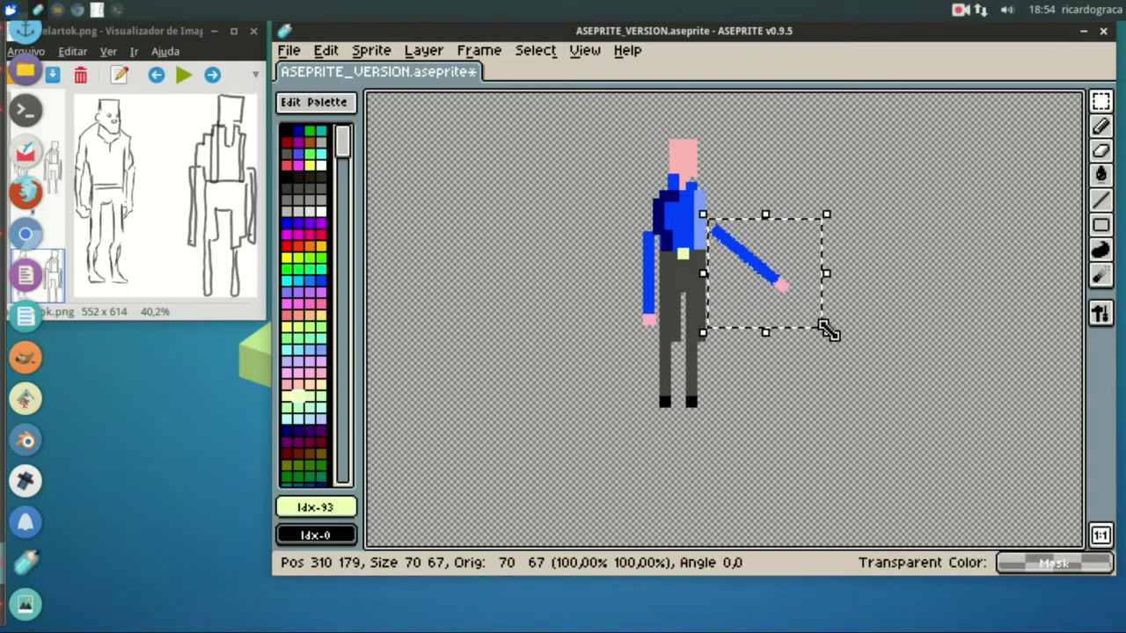
left_click_drag(837, 346, 871, 261)
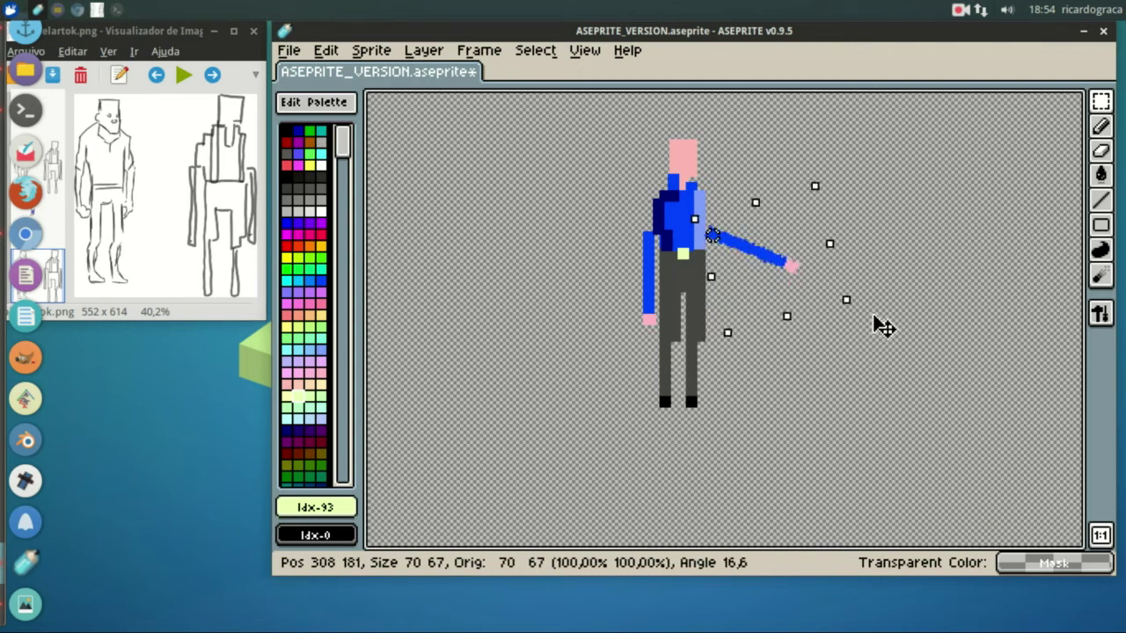
left_click_drag(795, 255, 801, 257)
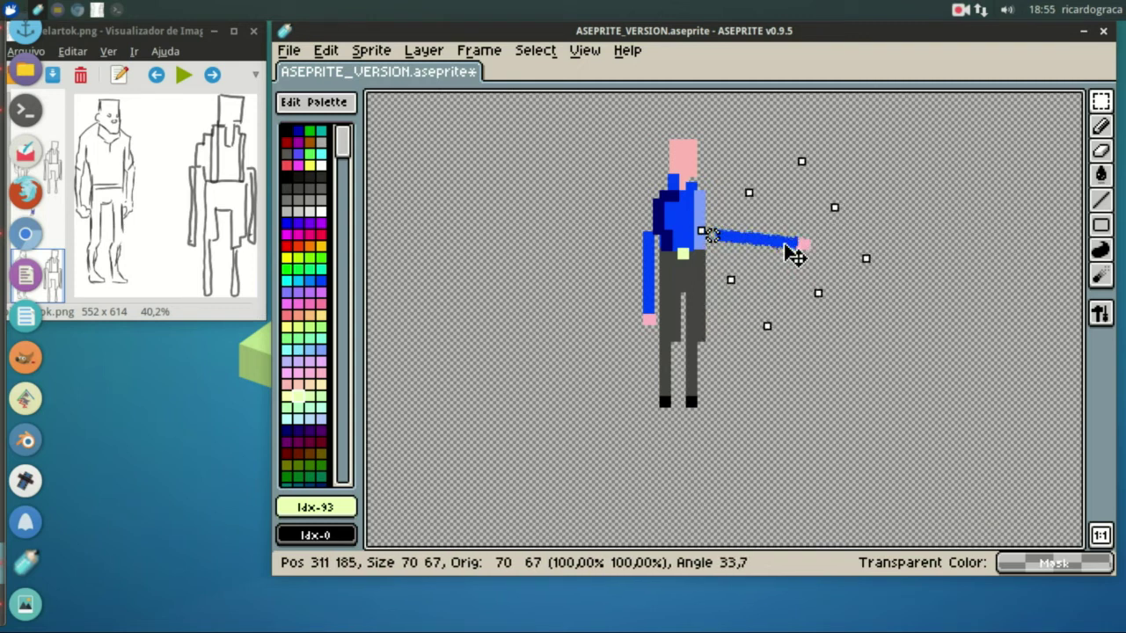
Drop the arm, show the Animation Editor timeline, select frame 1, and preview the animation
left_click(497, 49)
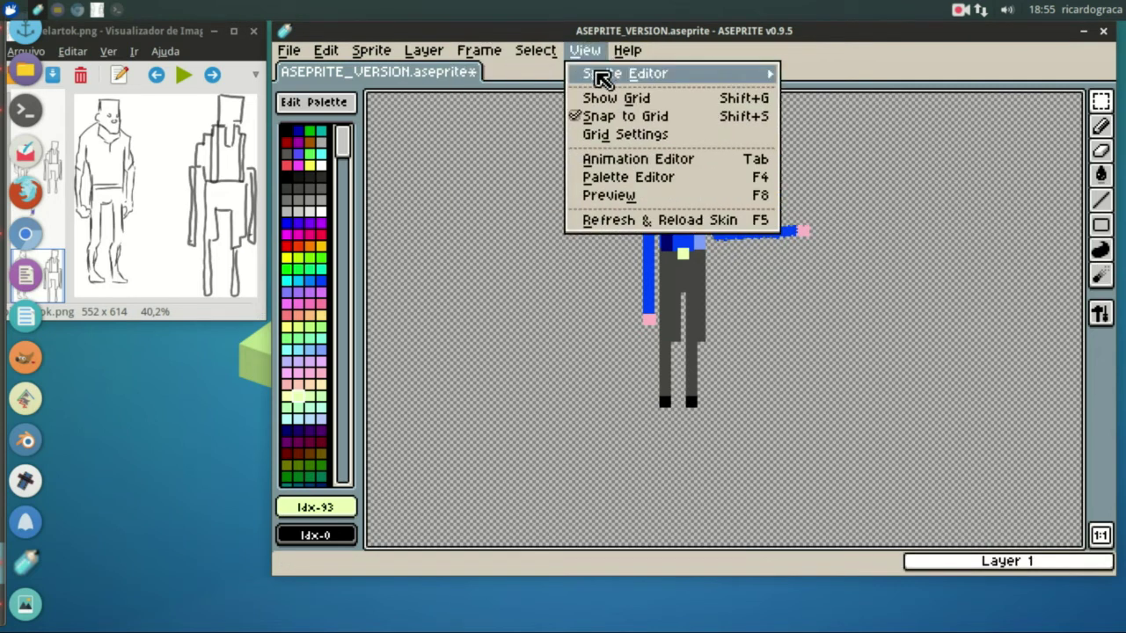
left_click(596, 157)
left_click(607, 115)
left_click(467, 110)
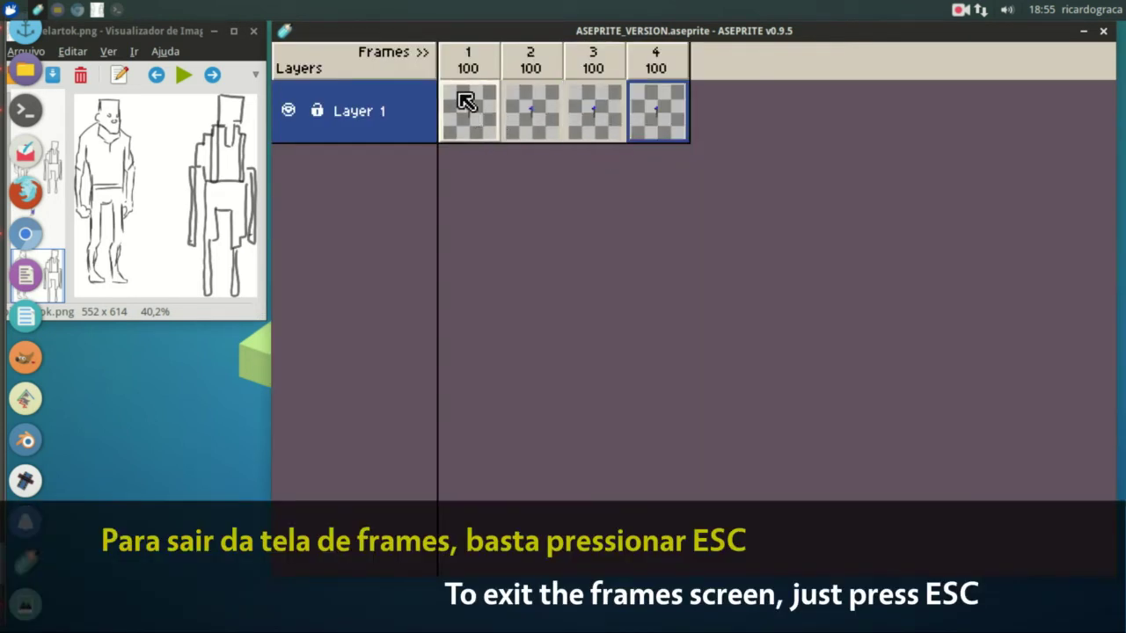
key("Escape")
left_click(584, 50)
mouse_move(478, 50)
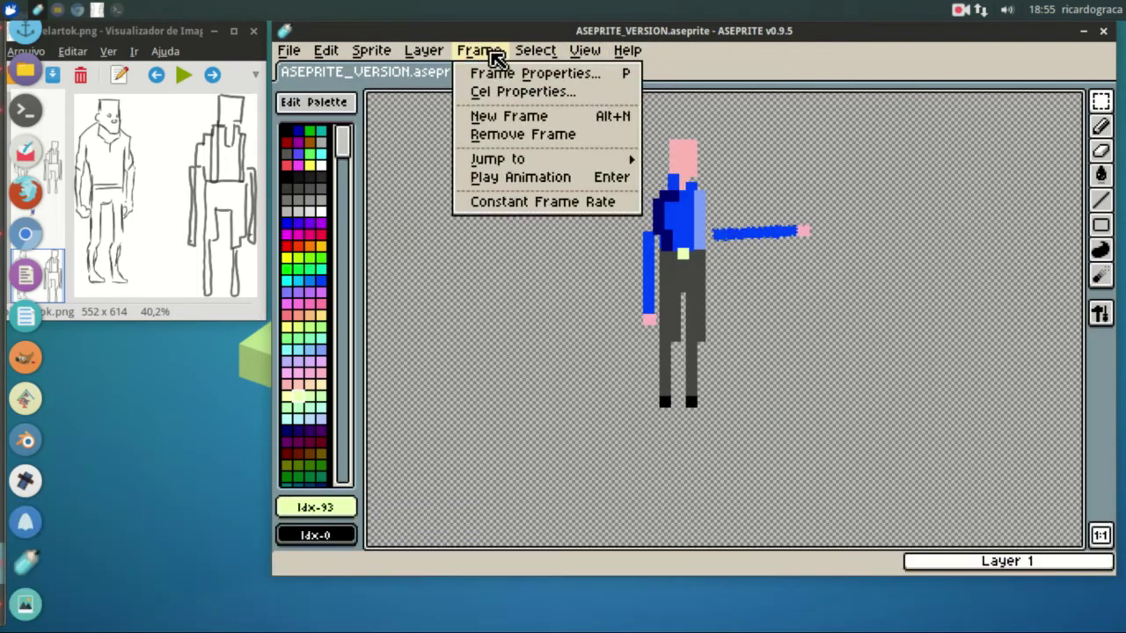
left_click(519, 179)
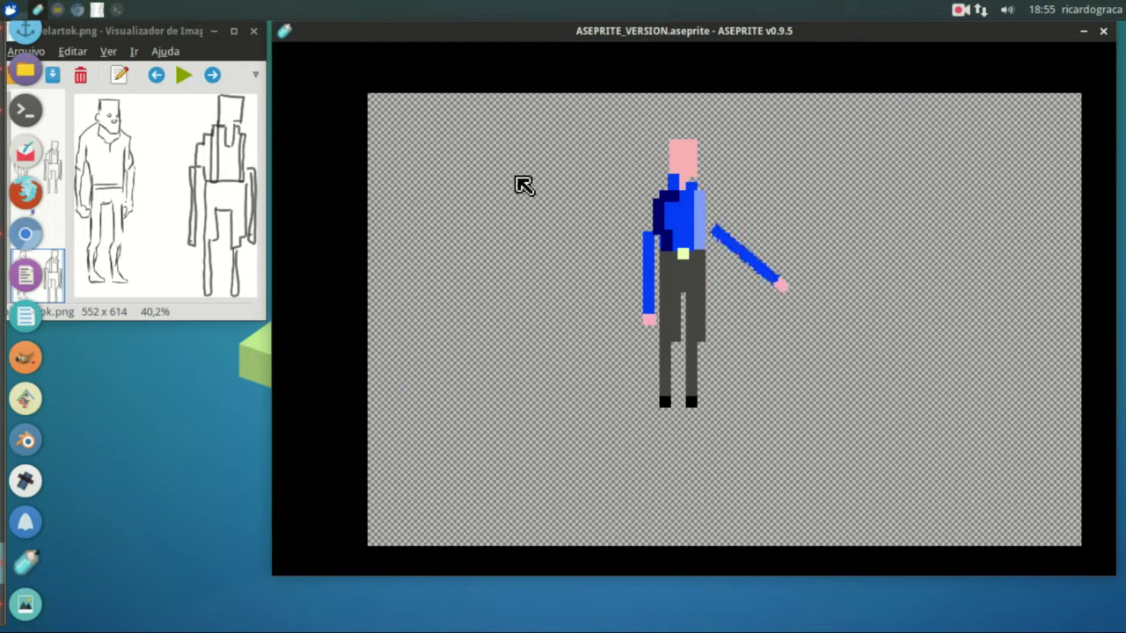
left_click(524, 185)
Jump to the first frame and play the animation
left_click(478, 50)
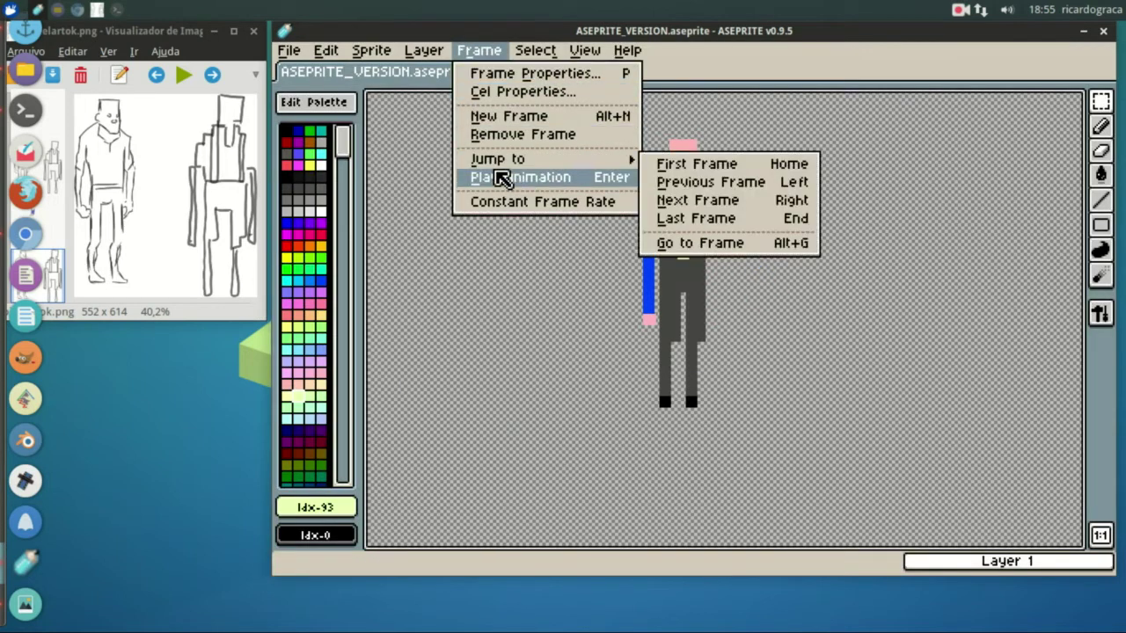
left_click(648, 163)
left_click(479, 50)
left_click(507, 177)
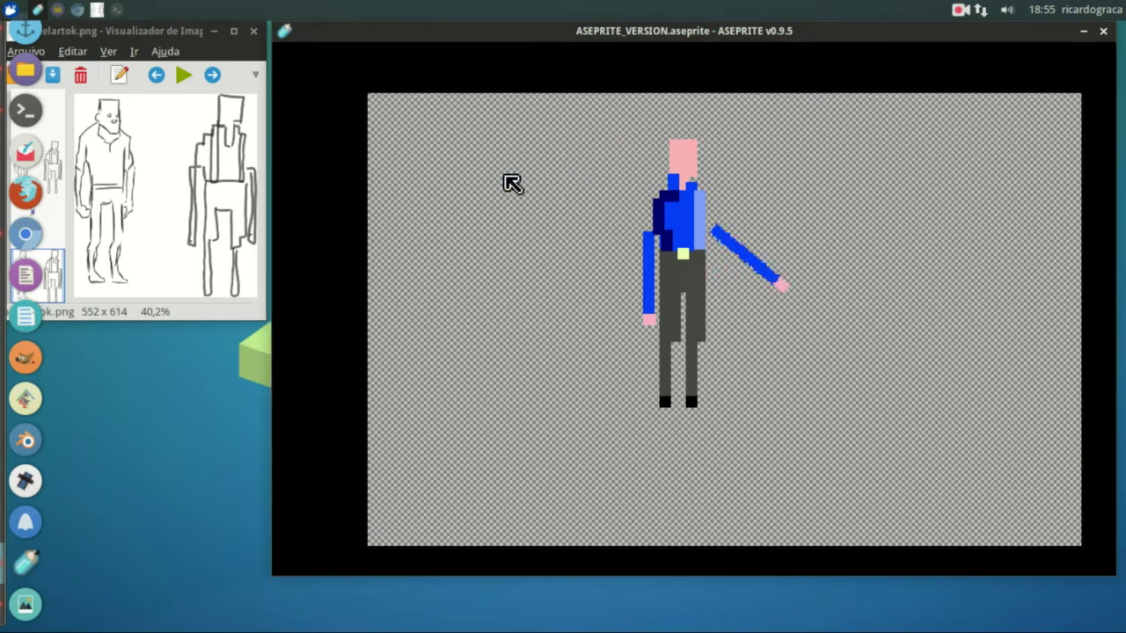
Enable Snap To Tile Grid, Show Dock and Show Zoom Grid in mtPaint's Ver menu
key("Escape")
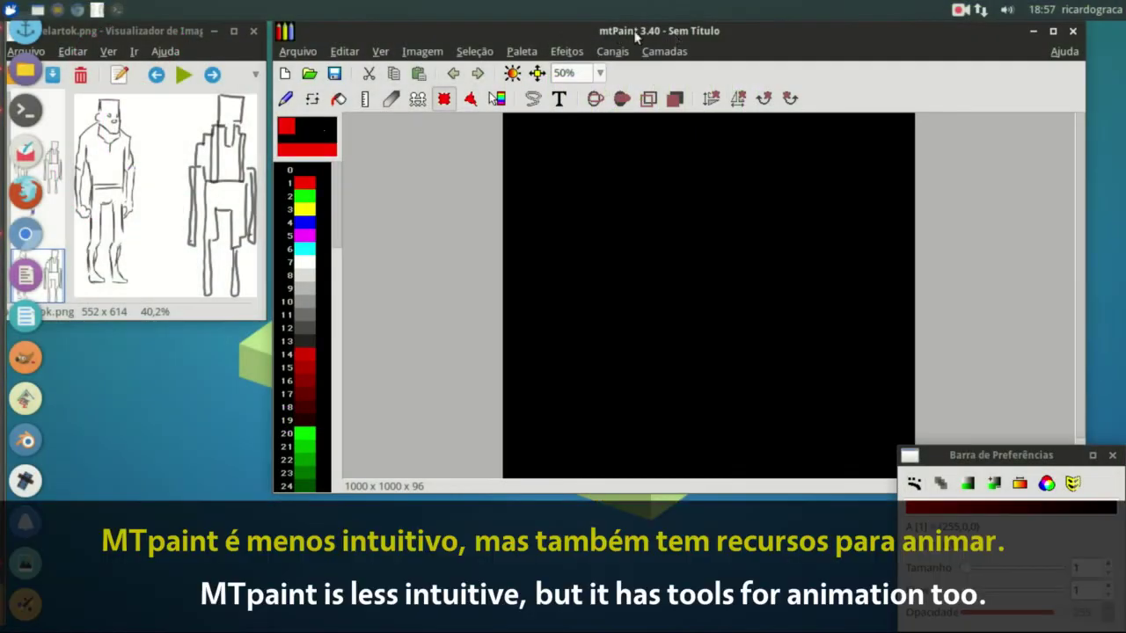
left_click(380, 53)
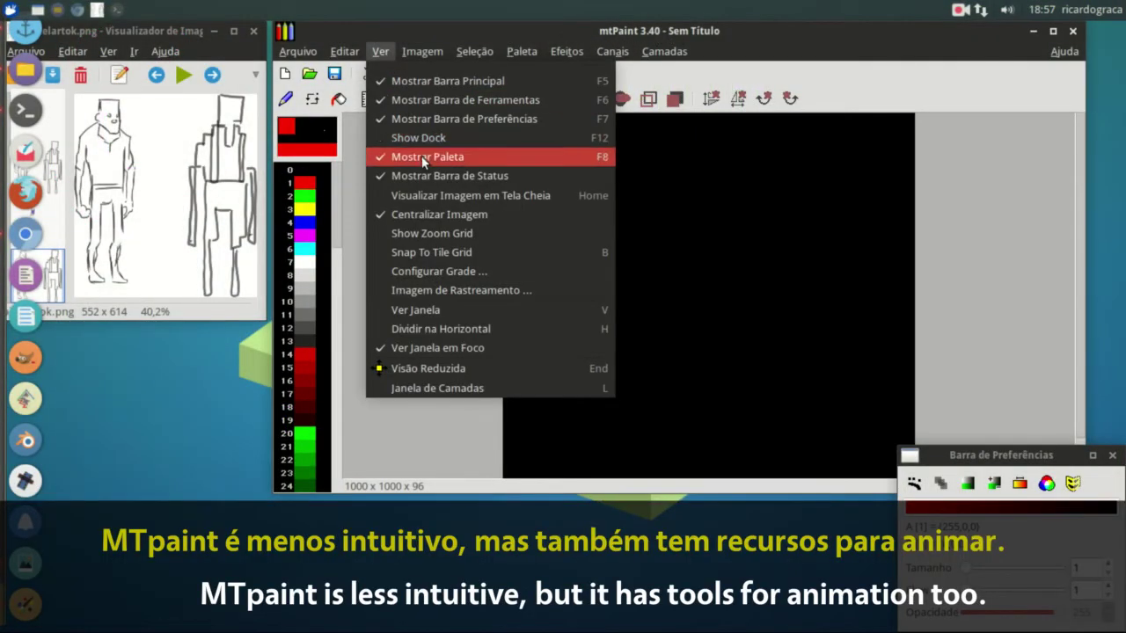
left_click(440, 250)
left_click(382, 55)
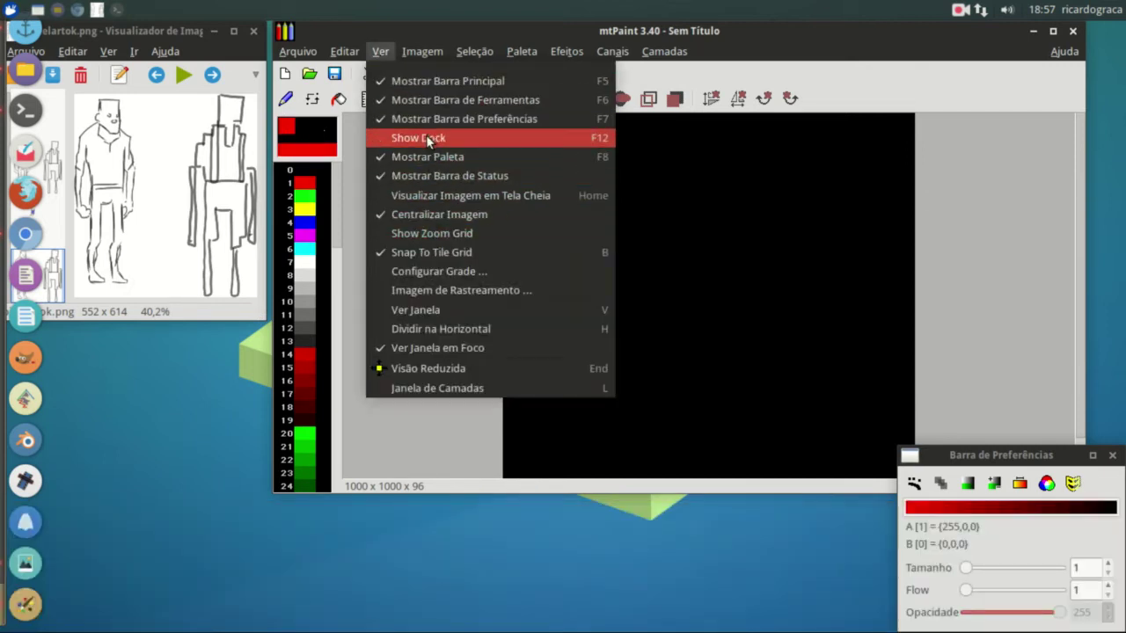
left_click(426, 136)
left_click(382, 53)
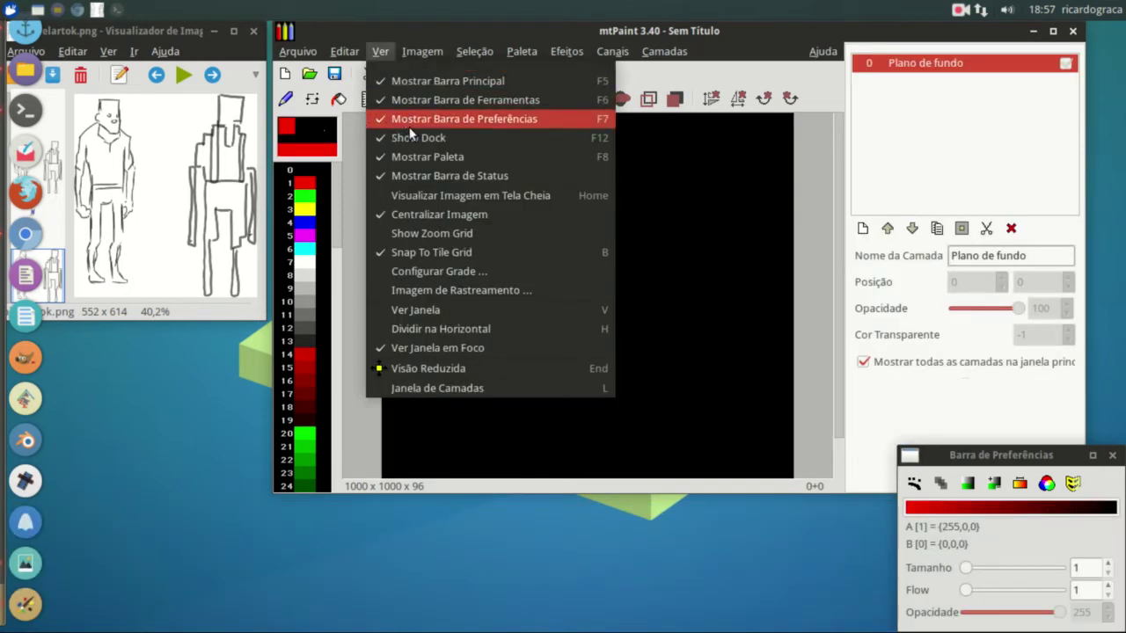
left_click(478, 236)
left_click(380, 51)
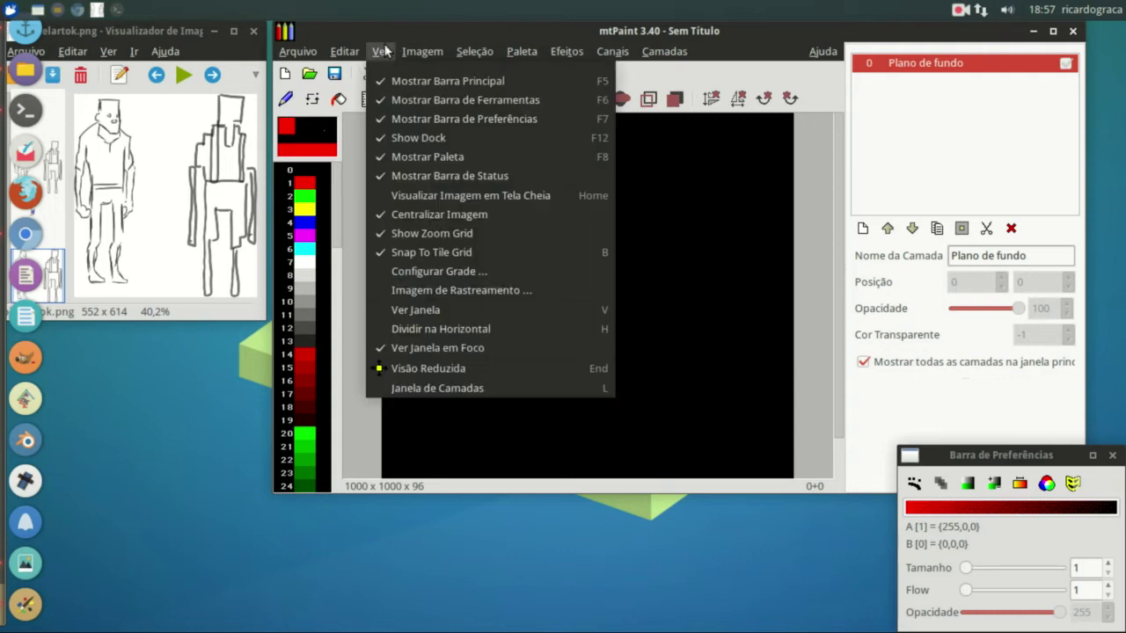
In Configurar Grade, turn the tile grid on, then off again
left_click(465, 271)
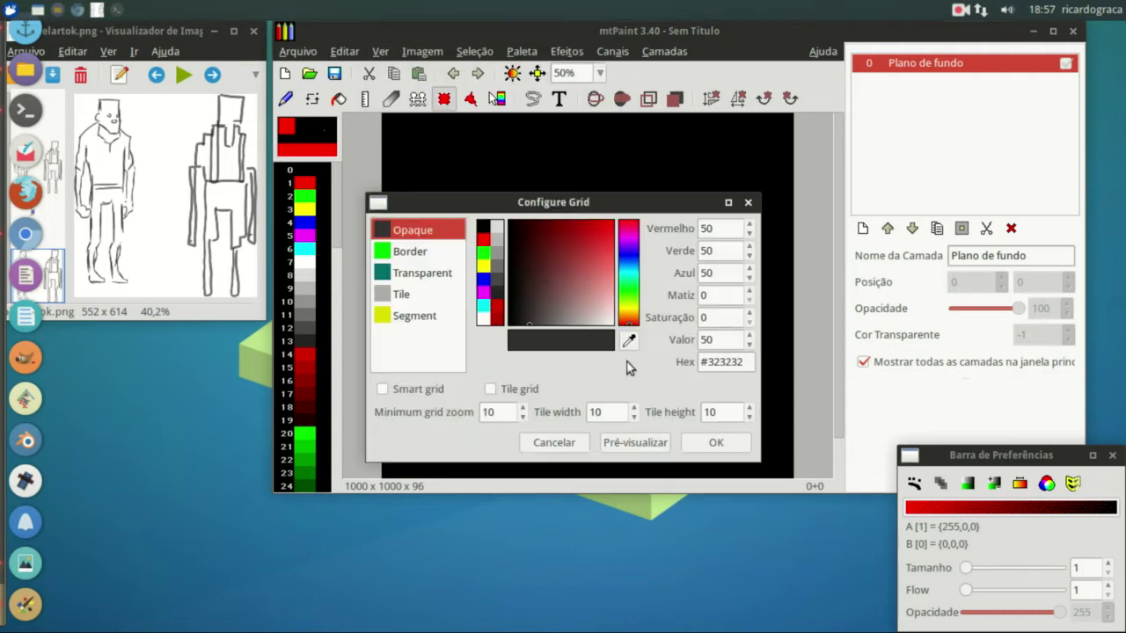
left_click(493, 412)
double_click(608, 412)
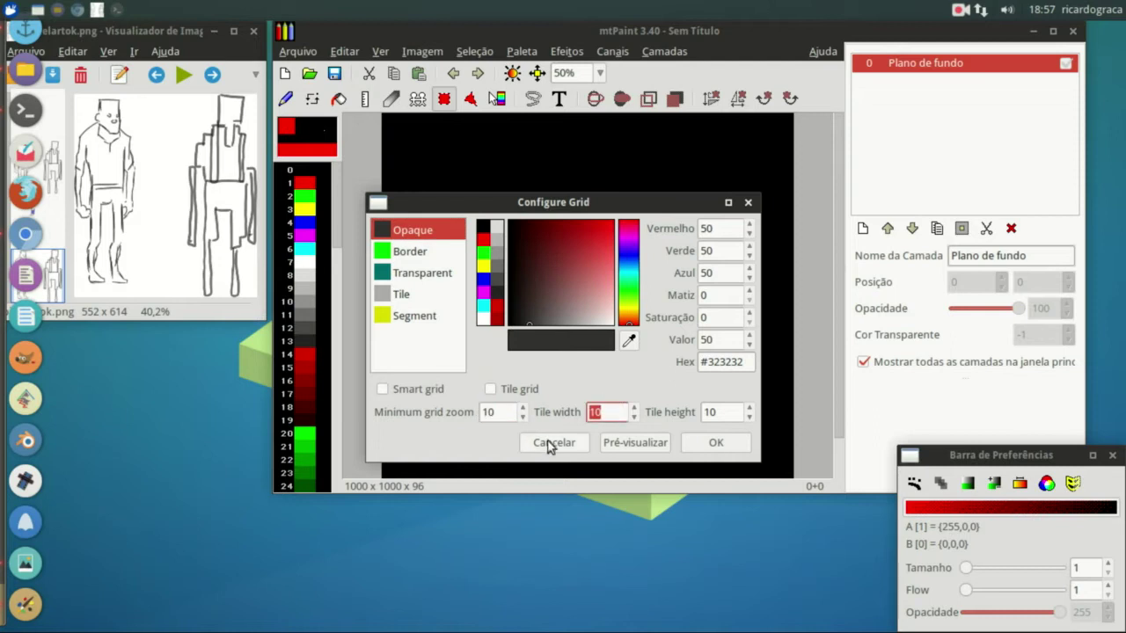
left_click(490, 388)
left_click(686, 443)
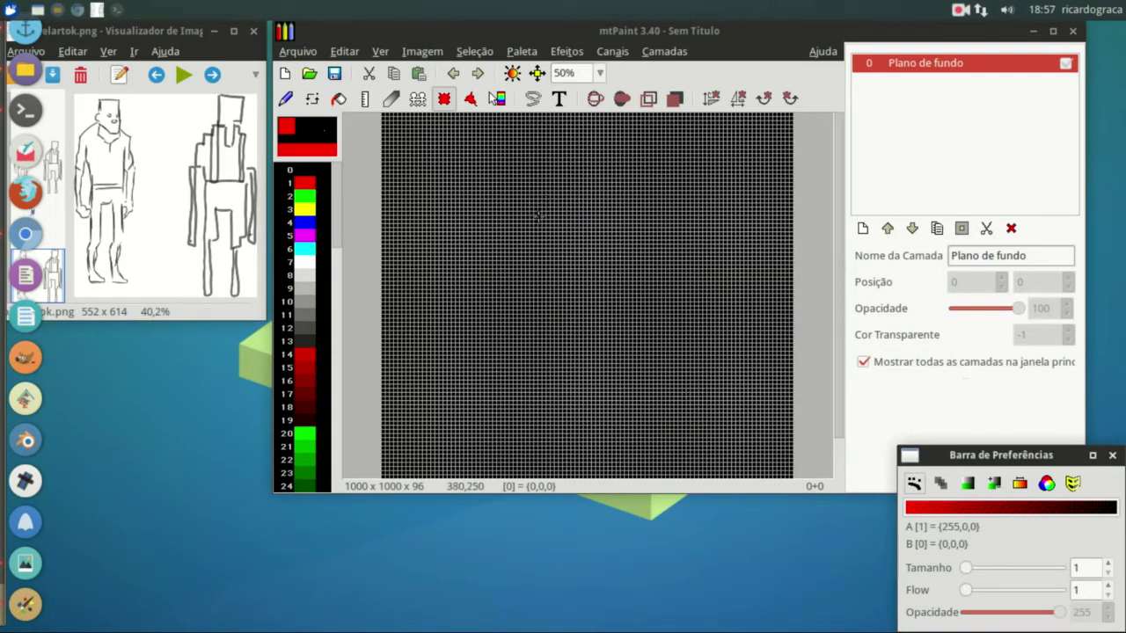
left_click(380, 51)
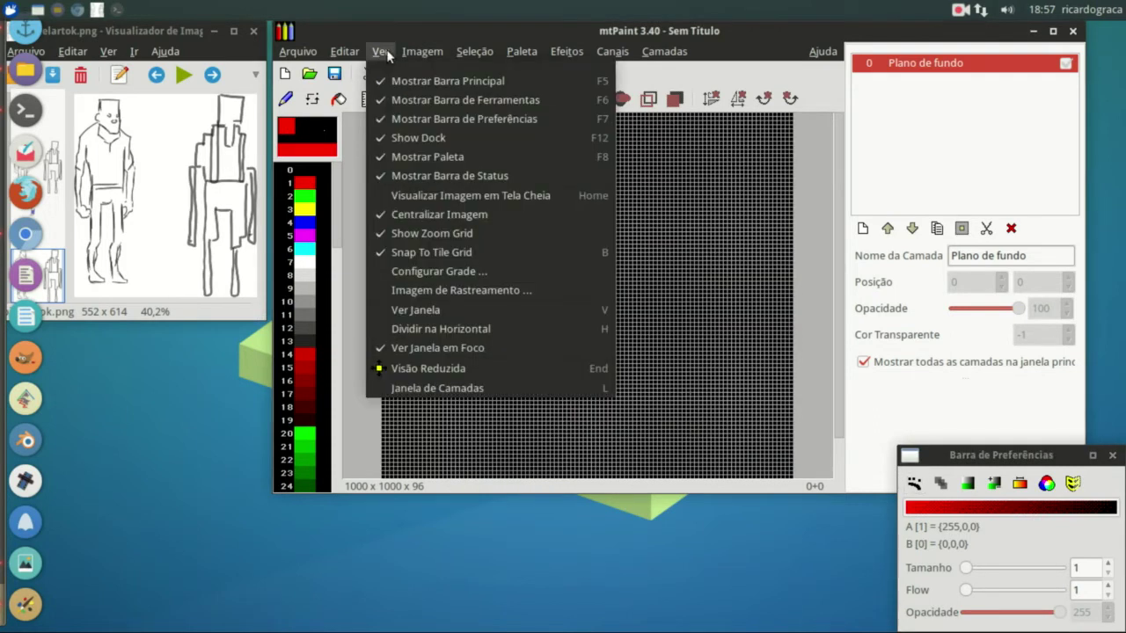
left_click(437, 275)
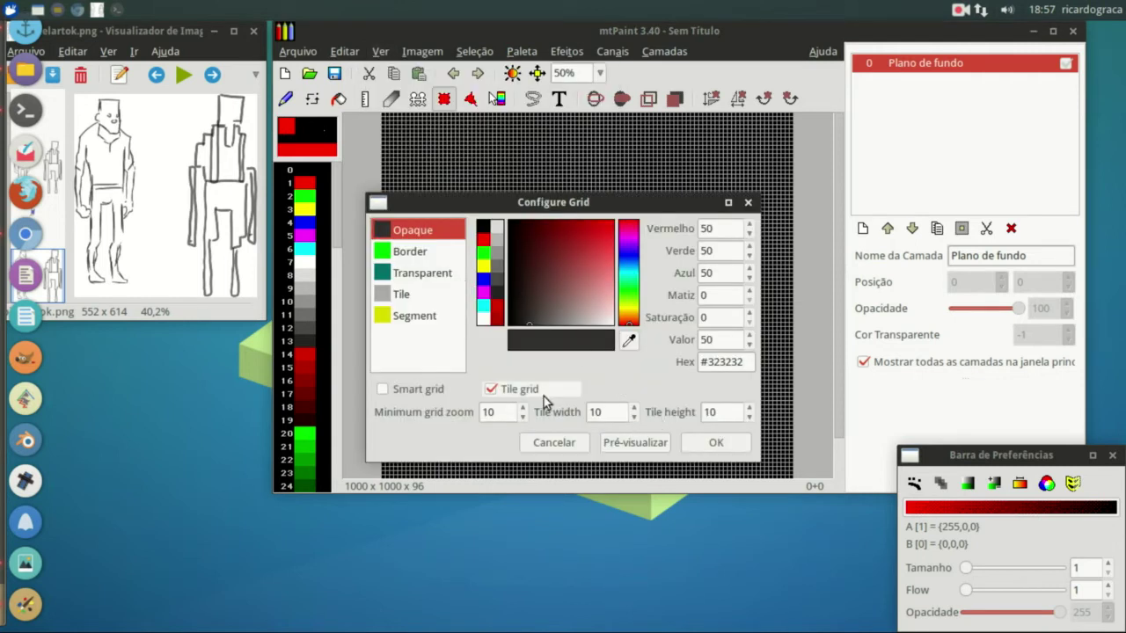
left_click(491, 389)
left_click(704, 443)
Set brush Tamanho and Flow to 10, then mark out a rectangular selection
left_click_drag(977, 454, 934, 365)
left_click_drag(924, 478, 930, 480)
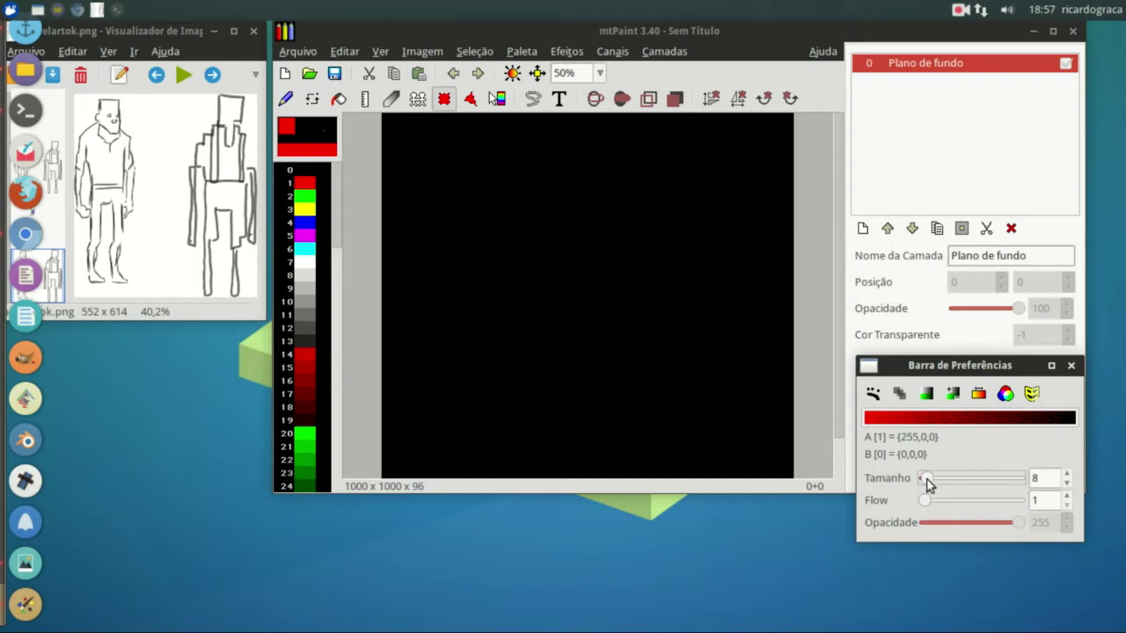
double_click(1066, 475)
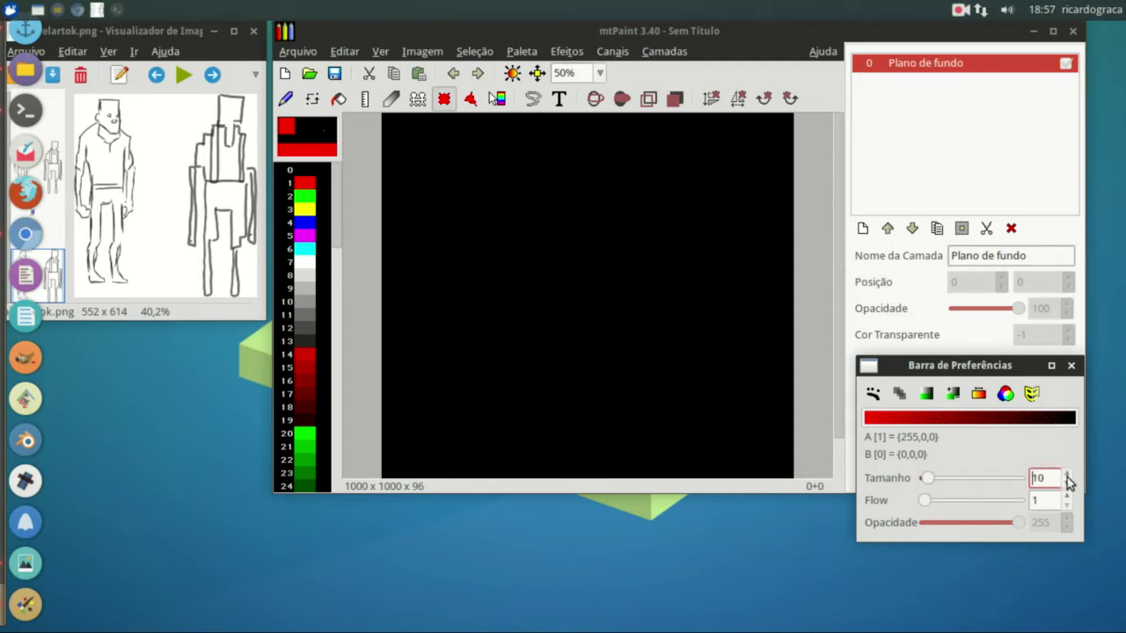
left_click(1066, 499)
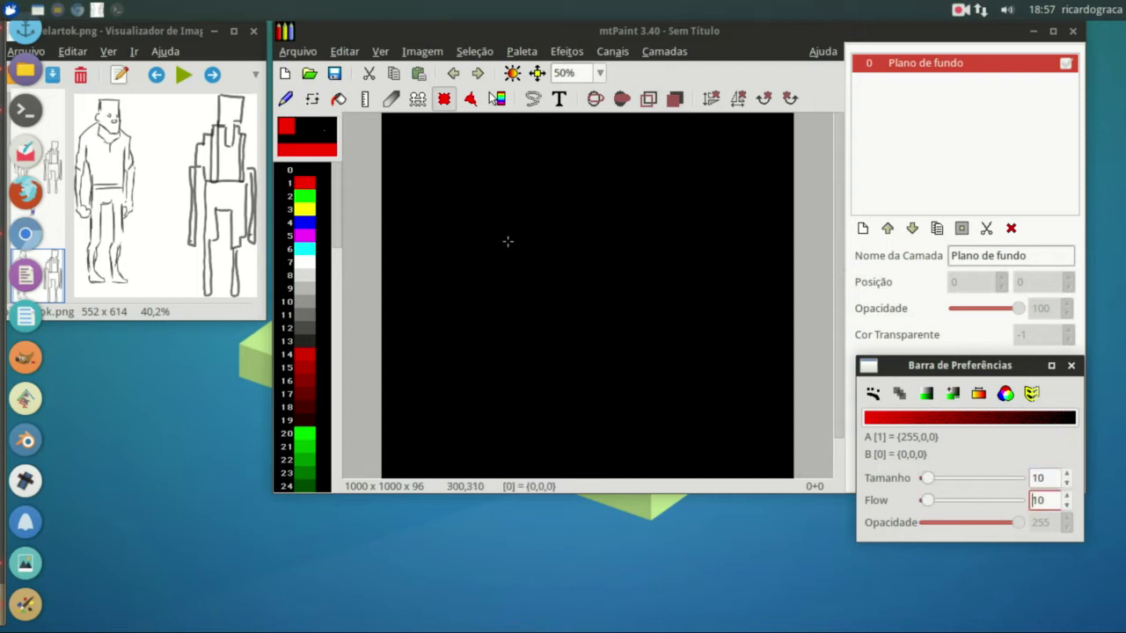
left_click_drag(509, 272, 542, 204)
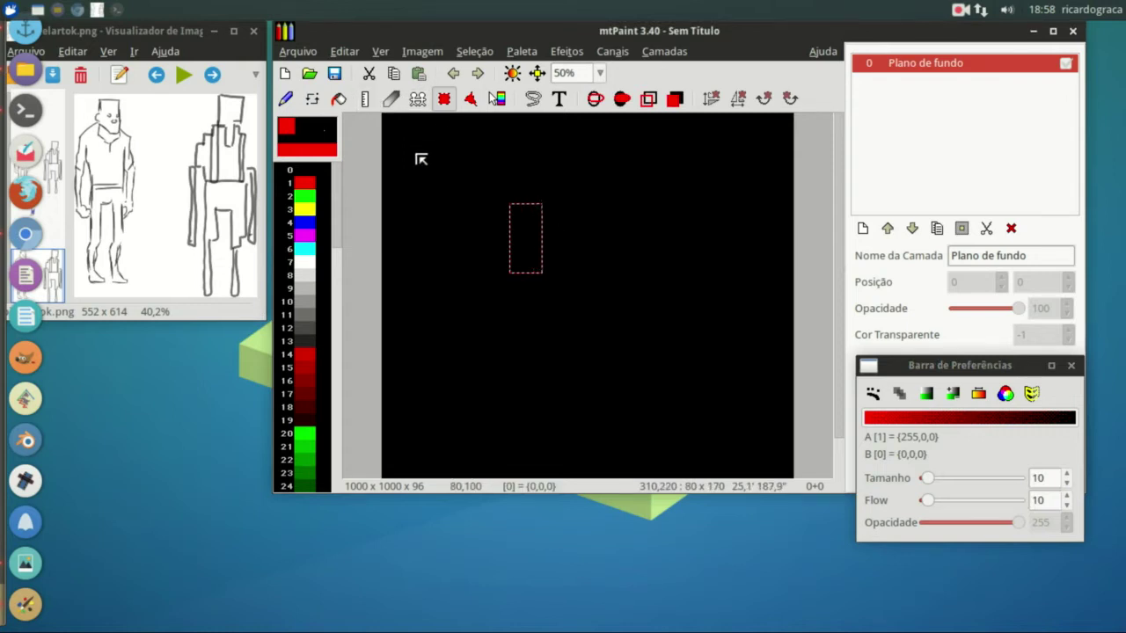
left_click(475, 51)
Clear the selection and paint a red head with a short neck near the canvas top
left_click(491, 100)
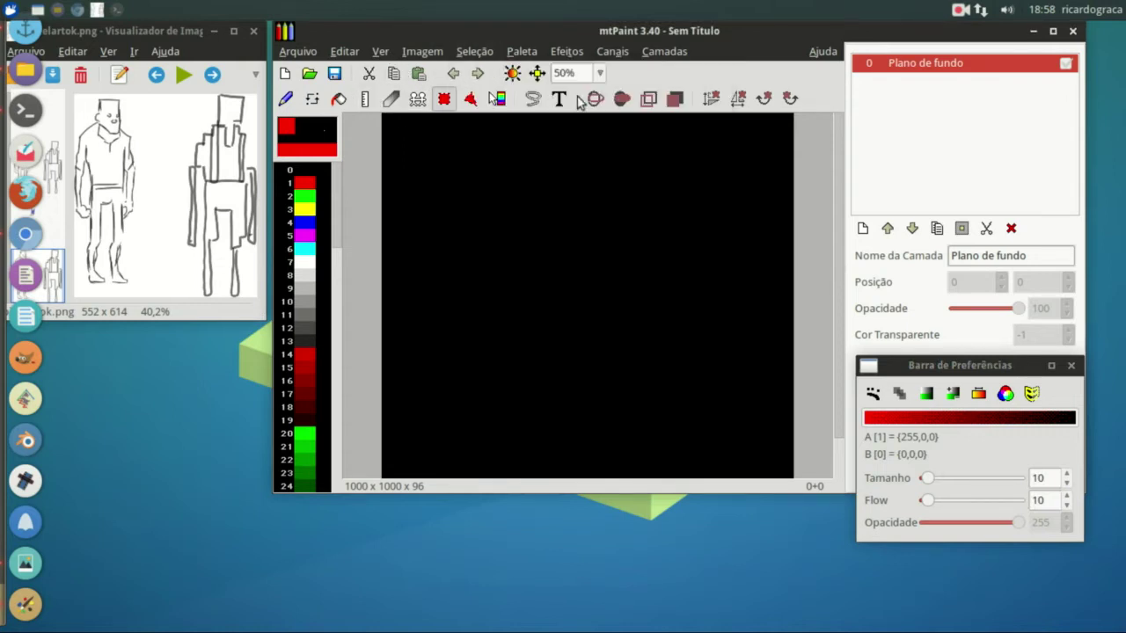
key("F4")
mouse_move(571, 165)
left_mouse_down()
mouse_move(571, 206)
mouse_move(586, 190)
mouse_move(578, 176)
mouse_move(578, 208)
mouse_move(591, 164)
left_mouse_up()
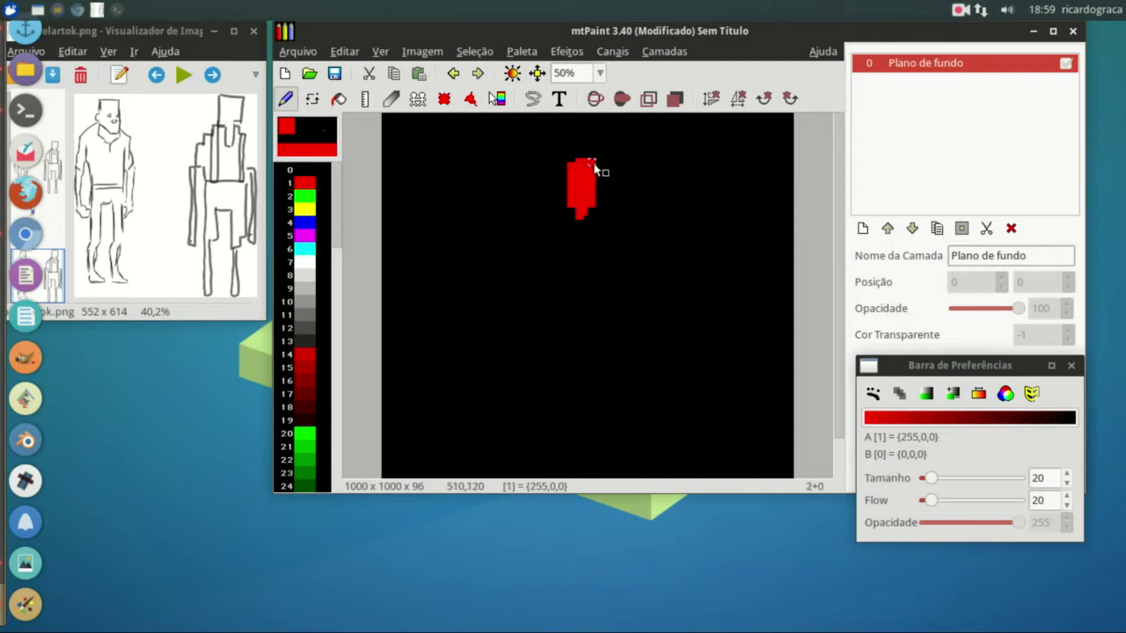
left_click(581, 223)
Paint a long teal stroke below the neck, replacing an undone blue stroke
left_click(306, 222)
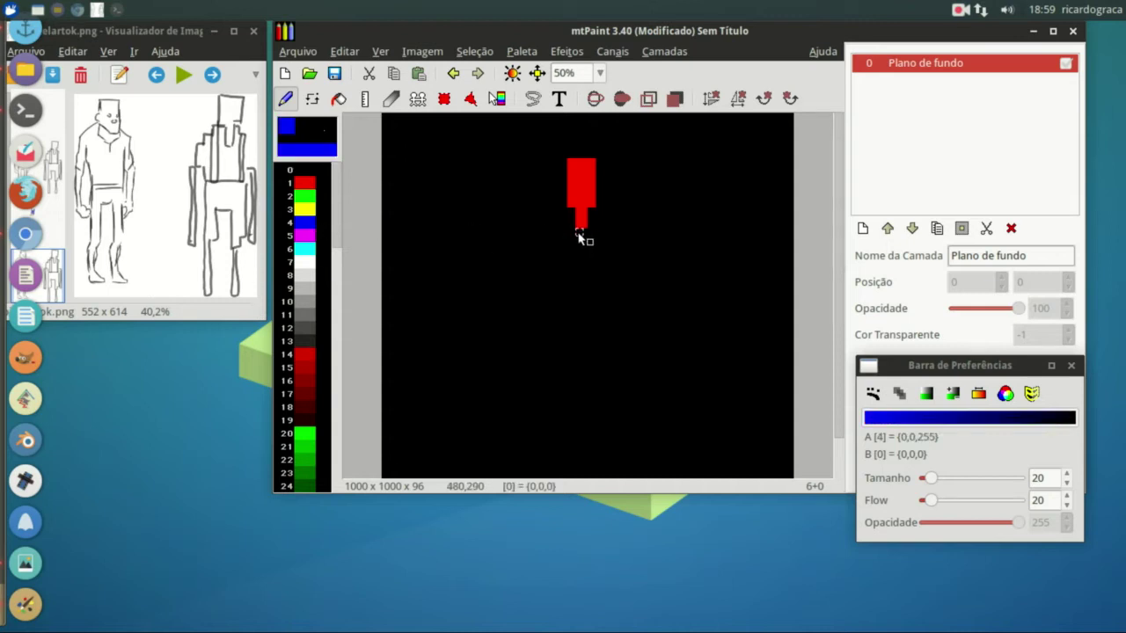
left_click_drag(578, 233, 580, 268)
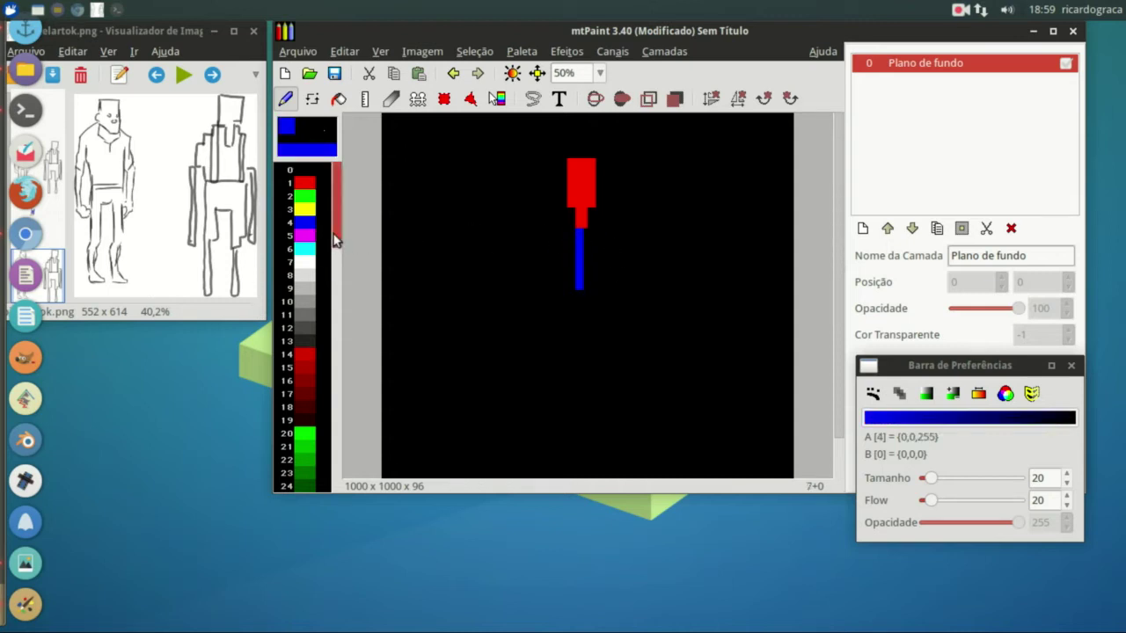
scroll(326, 248, "down", 5)
left_click(304, 231)
key("ctrl+z")
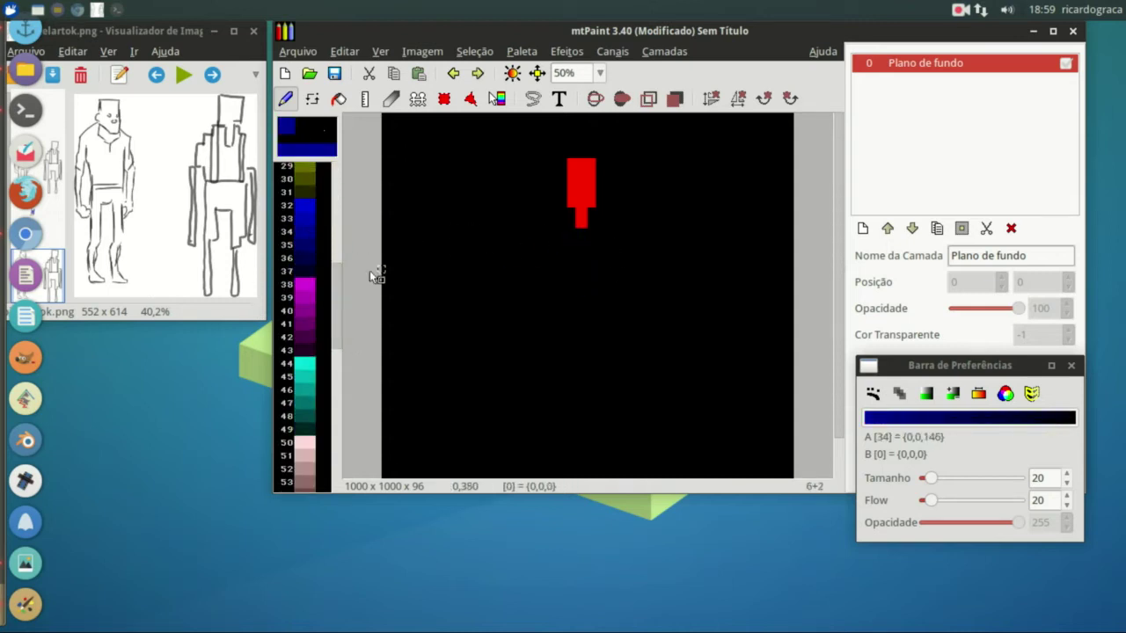
left_click(304, 376)
left_click_drag(579, 227, 579, 289)
key("ctrl+z")
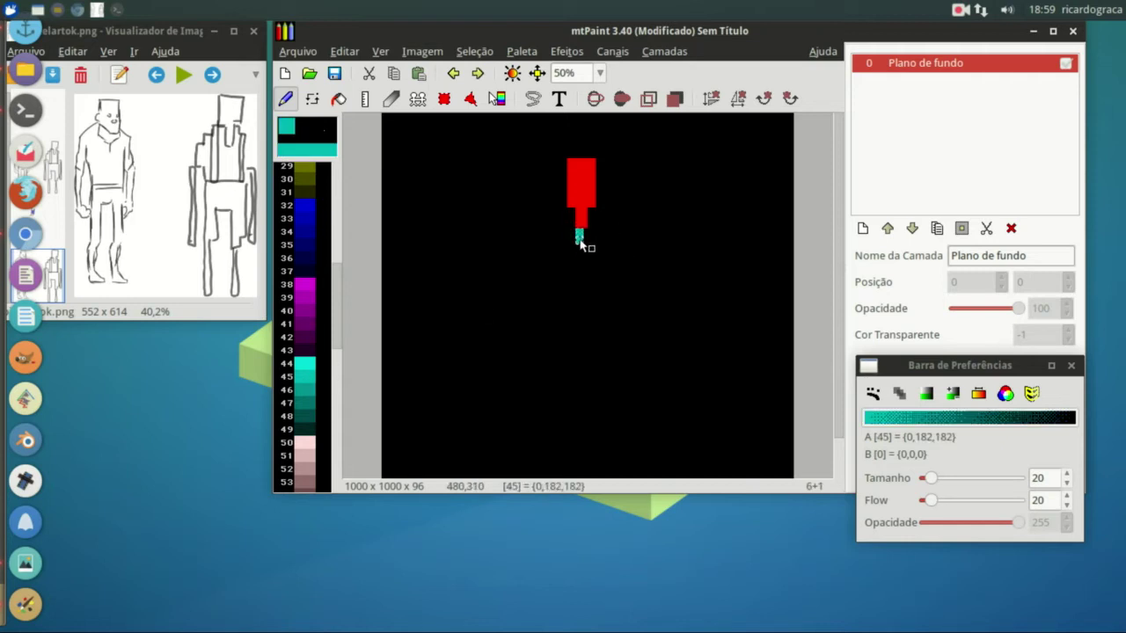
left_click_drag(580, 230, 580, 298)
Fill out both sides of the teal torso, adding a bulge on its left edge
mouse_move(589, 249)
left_mouse_down()
mouse_move(588, 289)
mouse_move(591, 264)
left_mouse_up()
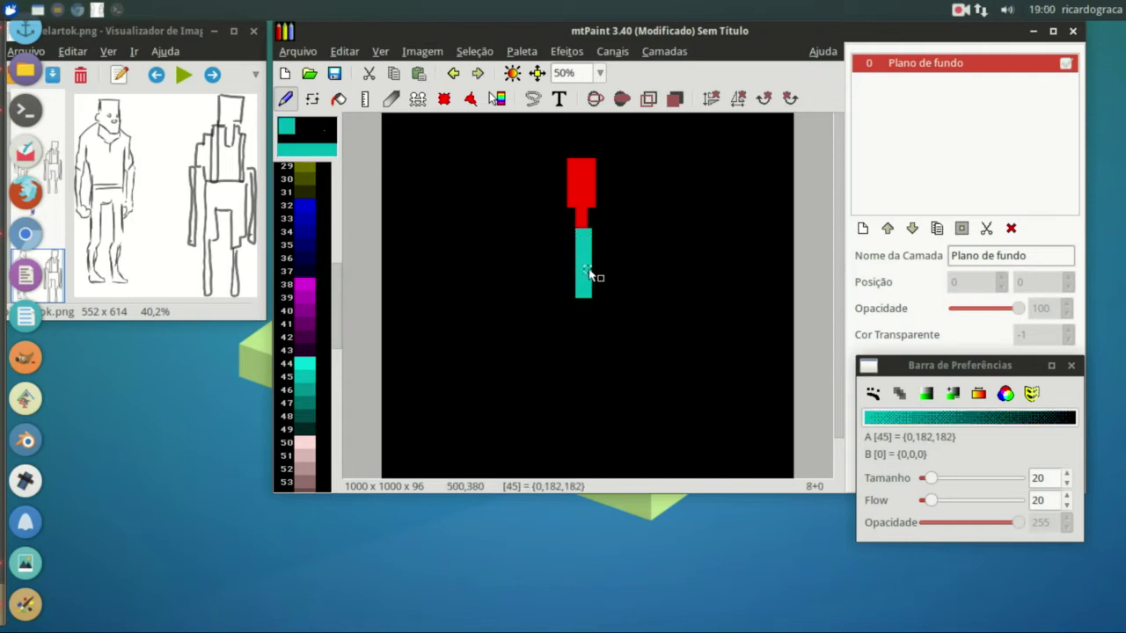
left_click(591, 219)
left_click_drag(602, 225, 598, 296)
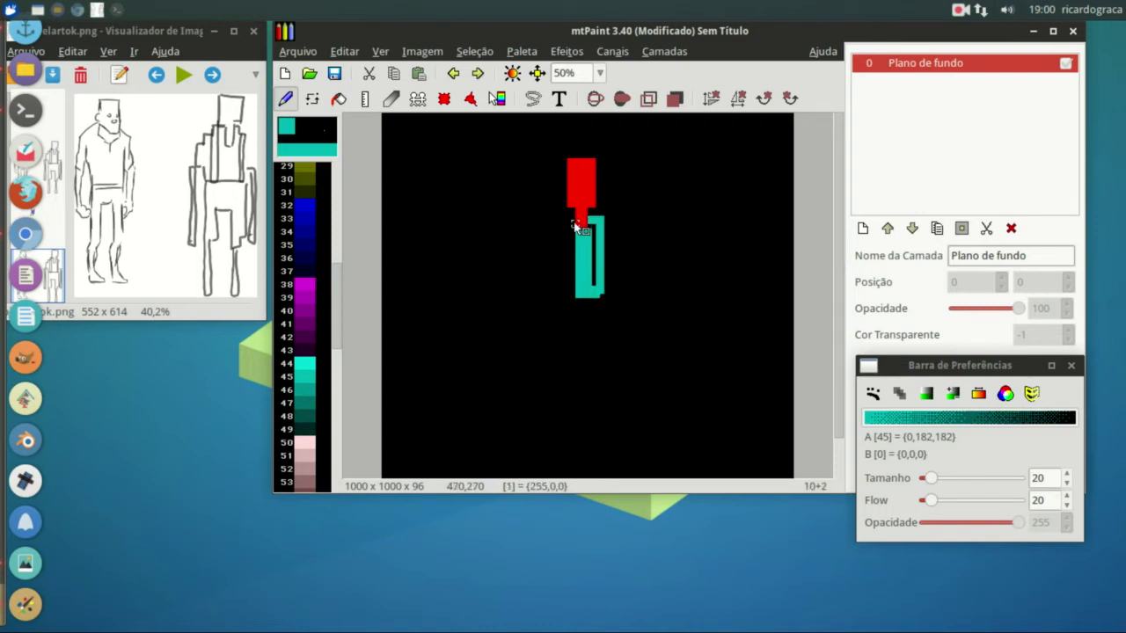
left_click_drag(563, 221, 567, 292)
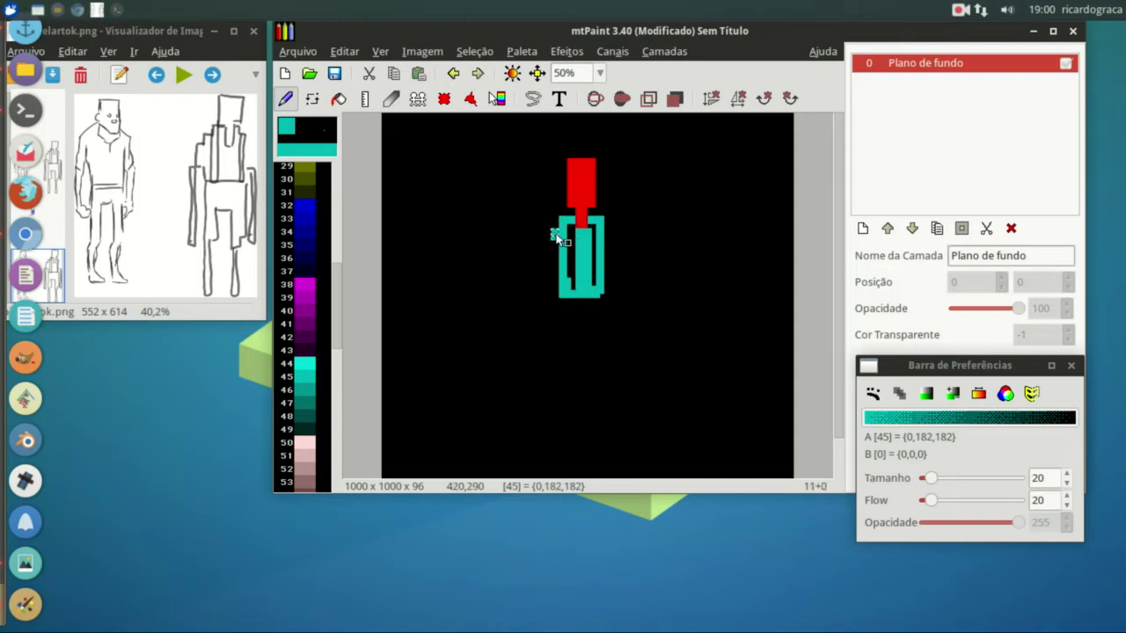
left_click_drag(554, 238, 547, 258)
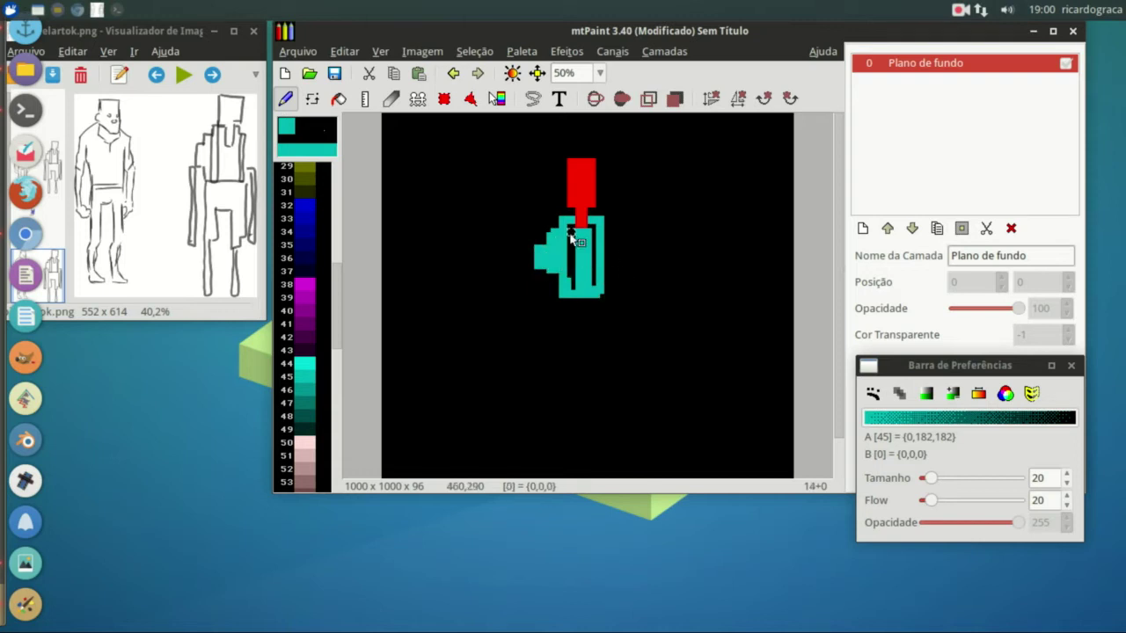
mouse_move(572, 230)
left_mouse_down()
mouse_move(572, 288)
mouse_move(576, 242)
mouse_move(596, 290)
left_mouse_up()
left_click(539, 245)
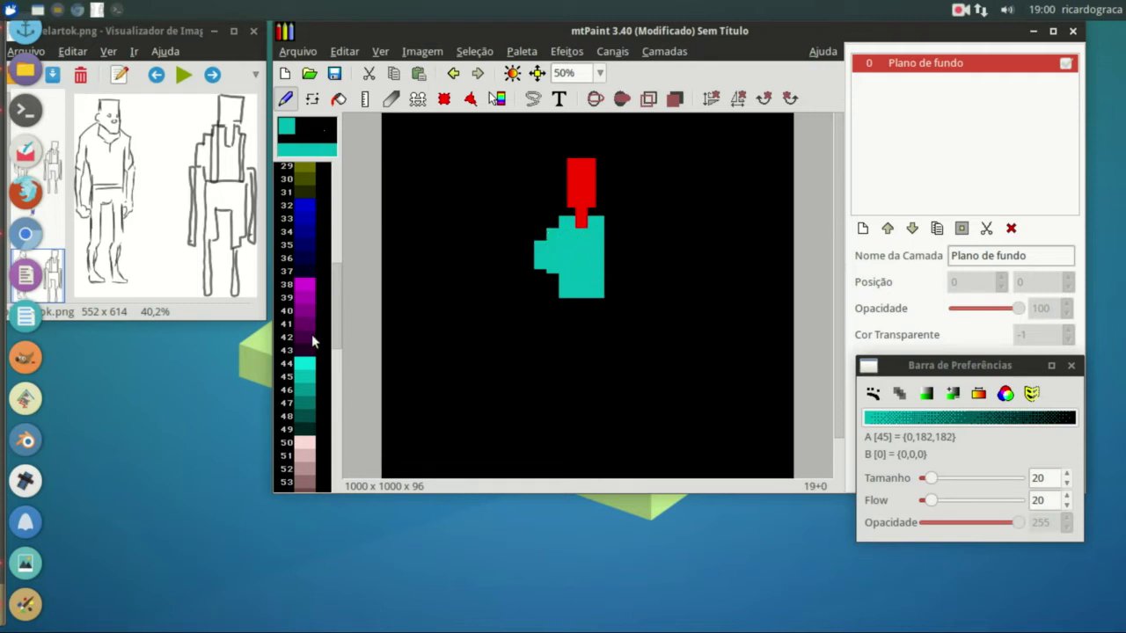
scroll(311, 342, "down", 5)
left_click(304, 422)
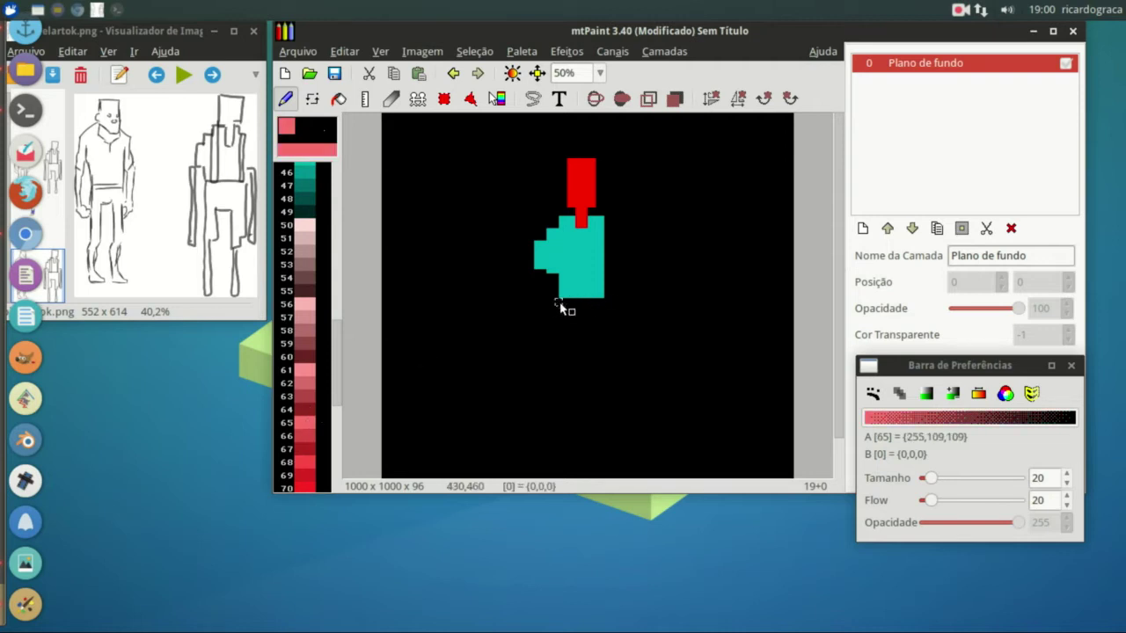
Paint pink hips below the torso and two pink legs reaching toward the canvas bottom
mouse_move(560, 303)
left_mouse_down()
mouse_move(573, 335)
mouse_move(607, 342)
mouse_move(606, 314)
mouse_move(578, 308)
mouse_move(591, 334)
left_mouse_up()
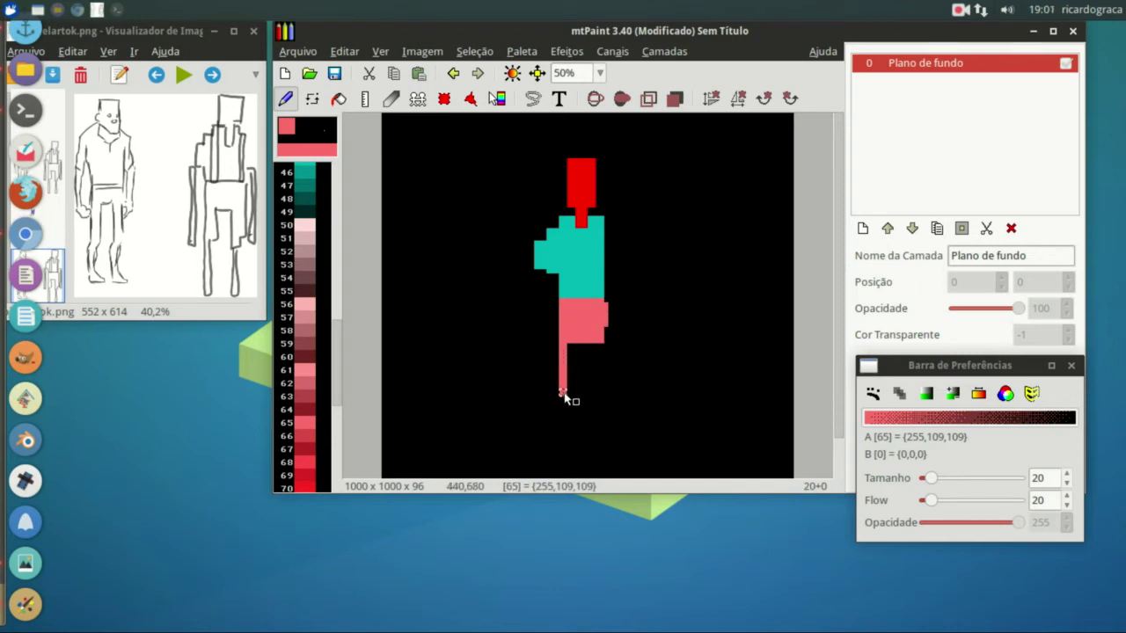
mouse_move(563, 394)
left_mouse_down()
mouse_move(578, 365)
mouse_move(570, 384)
mouse_move(595, 394)
mouse_move(607, 350)
left_mouse_up()
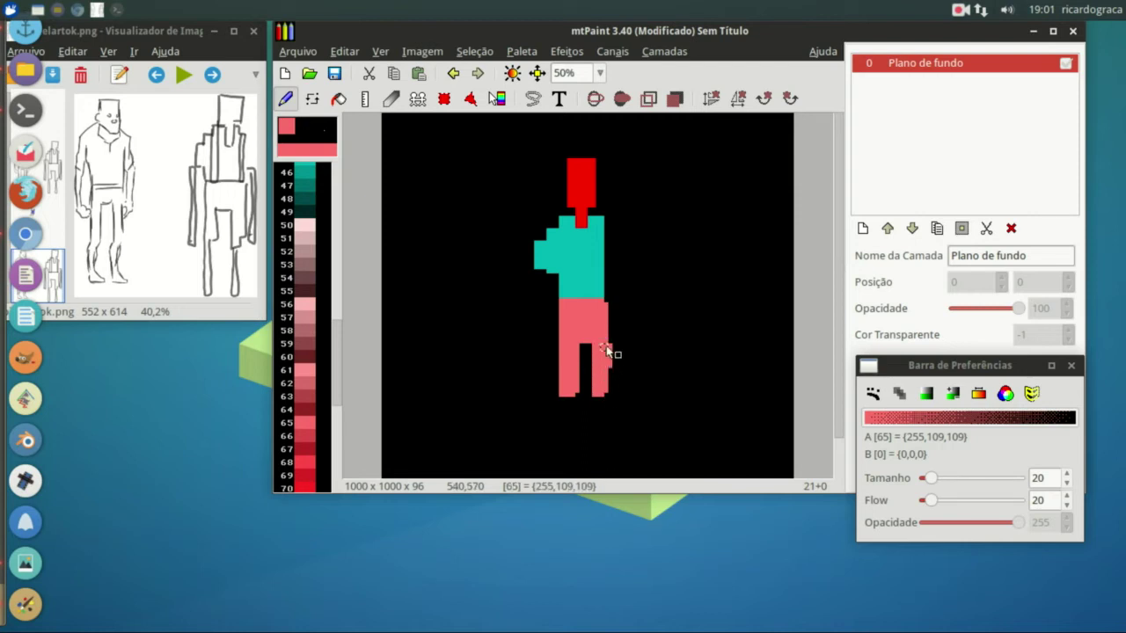
left_click_drag(571, 395, 560, 468)
key("ctrl+z")
left_click_drag(572, 397, 568, 440)
key("ctrl+z")
left_click_drag(572, 396, 561, 470)
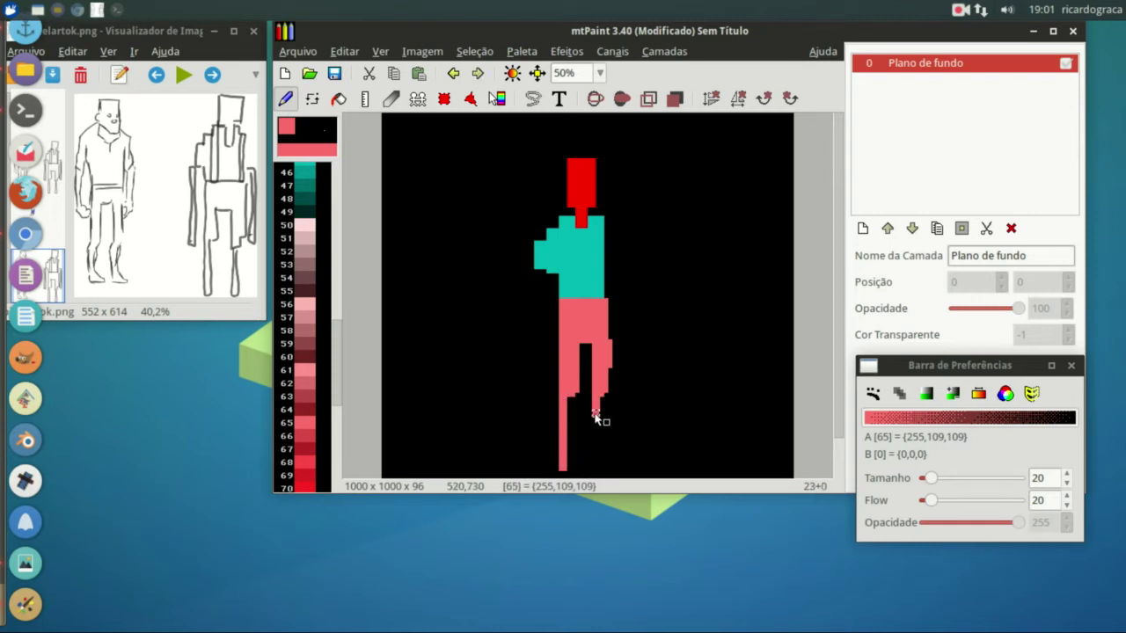
left_click_drag(596, 394, 599, 470)
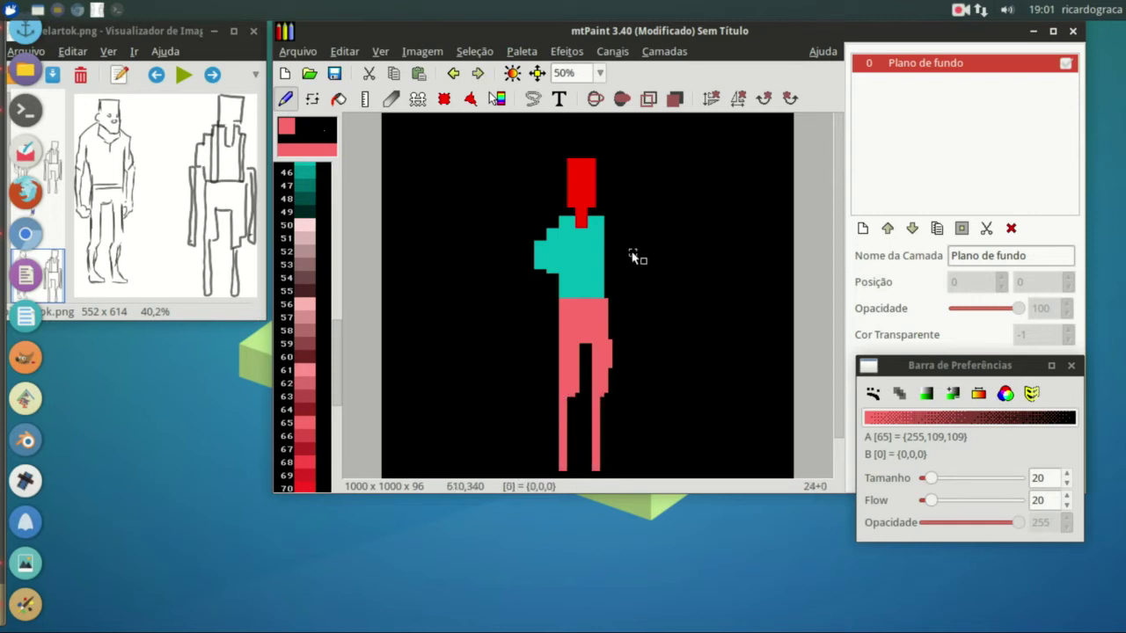
Paint dark-green arms down the left and right sides of the figure
left_click_drag(336, 344, 334, 259)
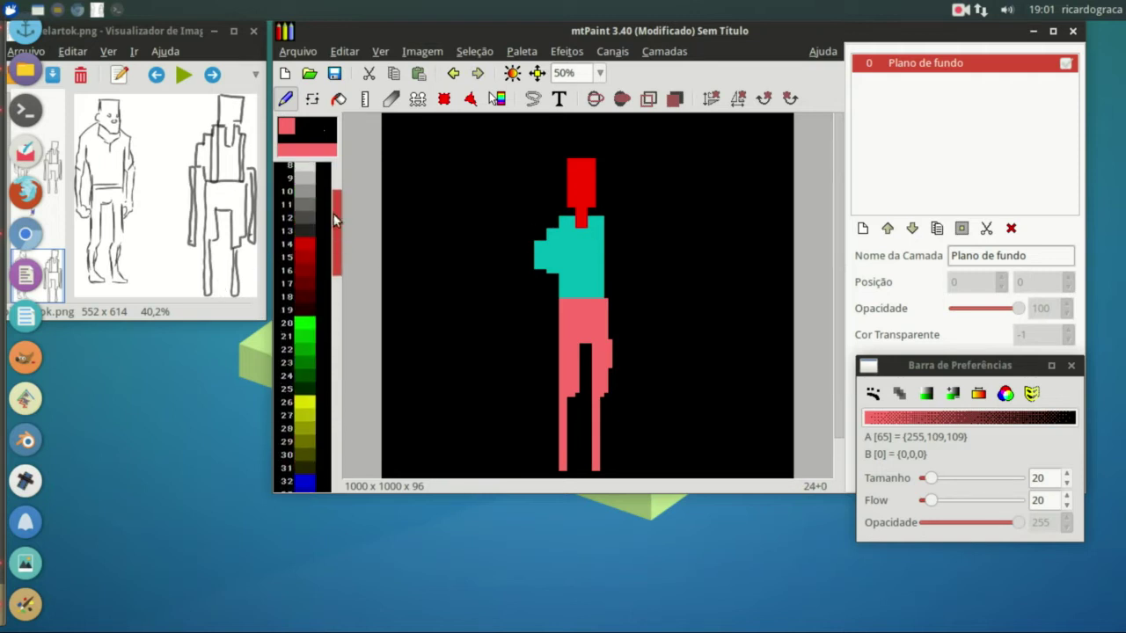
left_click(303, 222)
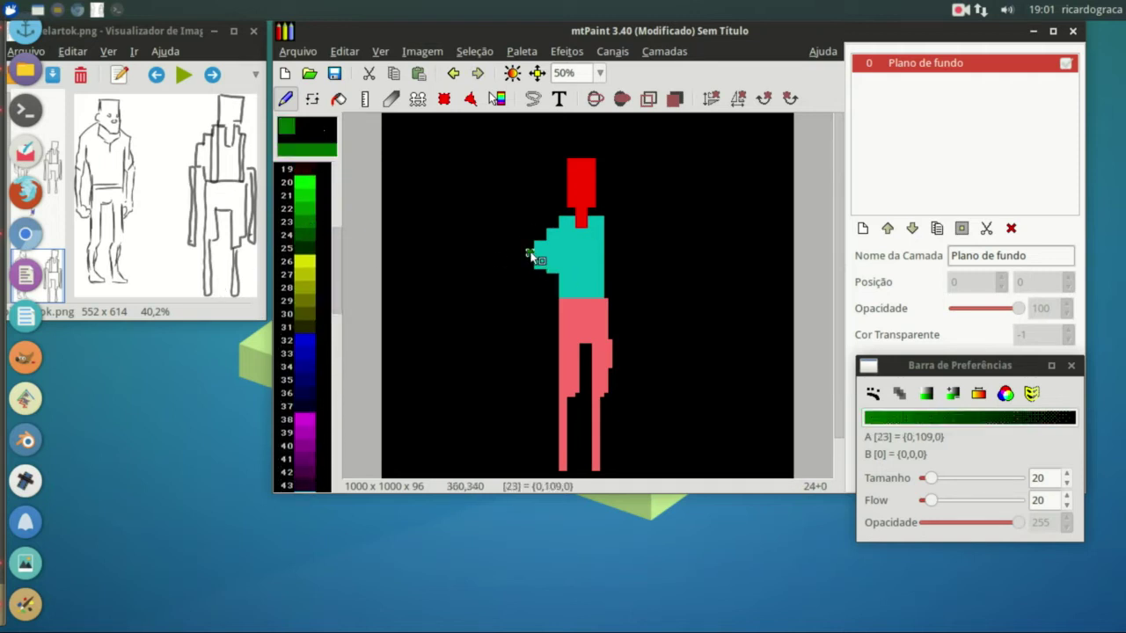
left_click_drag(535, 253, 527, 337)
key("ctrl+z")
left_click_drag(532, 264, 533, 359)
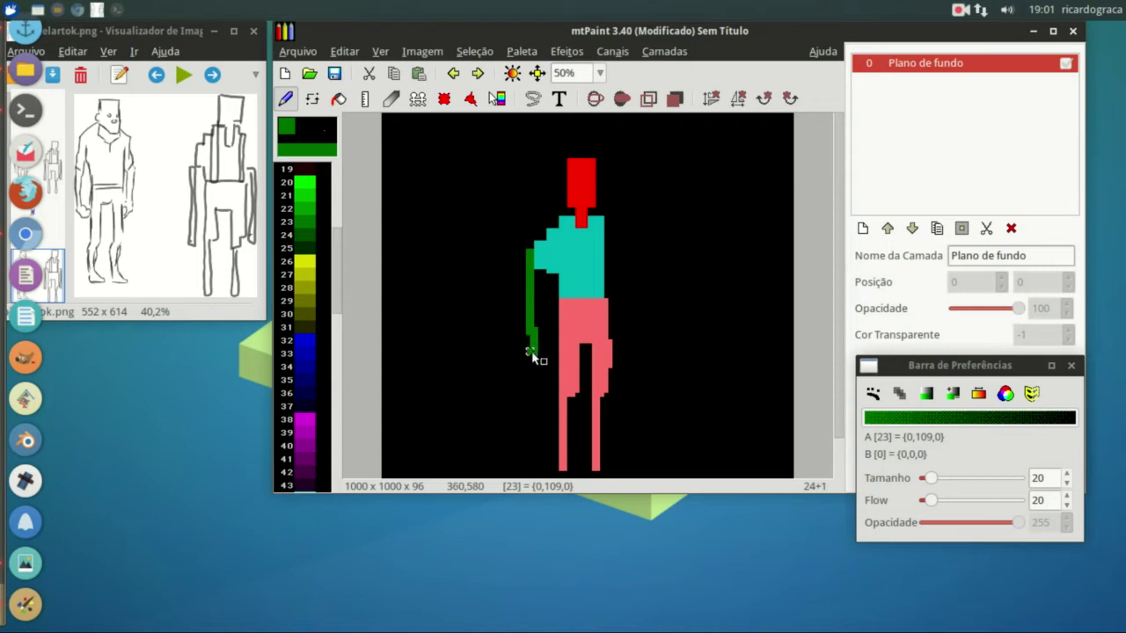
key("ctrl+z")
left_click_drag(535, 251, 530, 372)
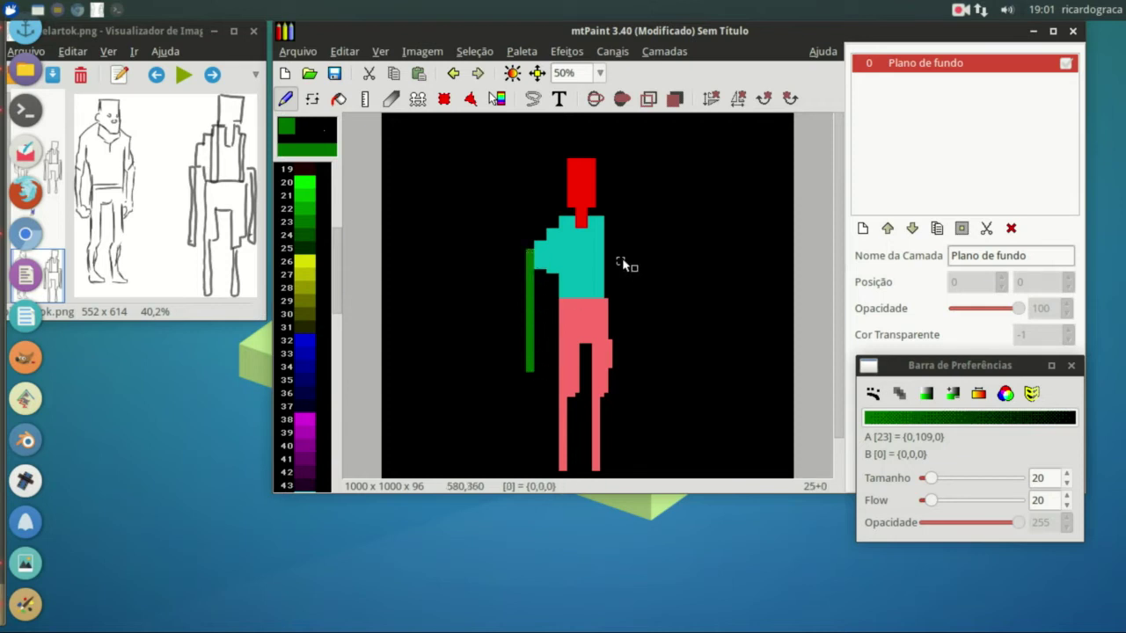
left_click_drag(617, 255, 618, 356)
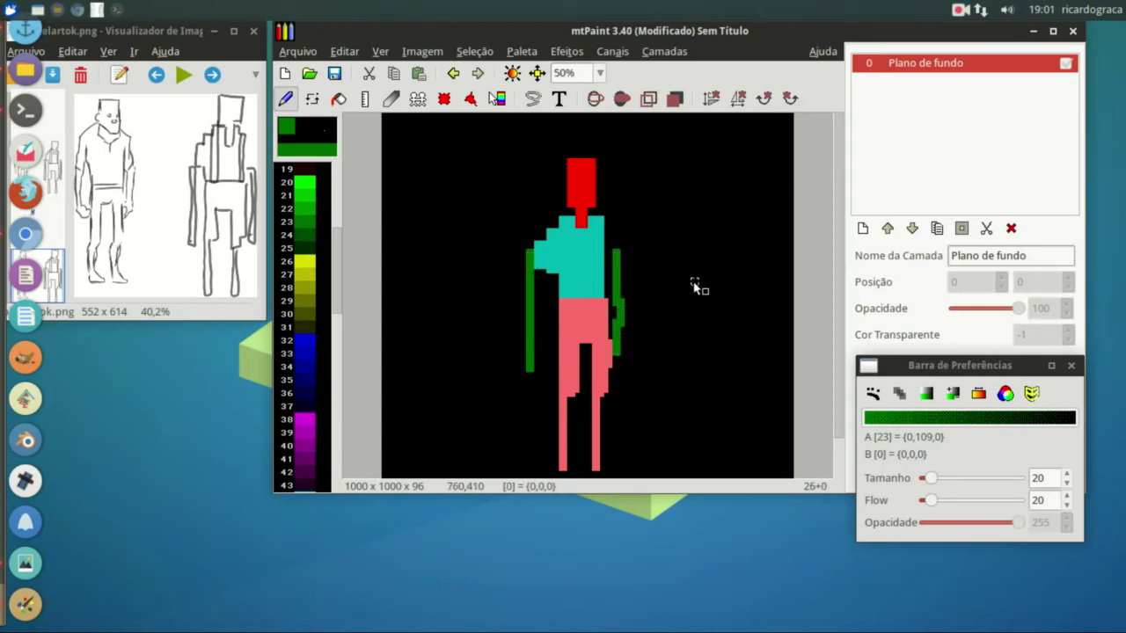
Save the figure as TESTF.png and bring up the New Layer dialog
left_click(297, 51)
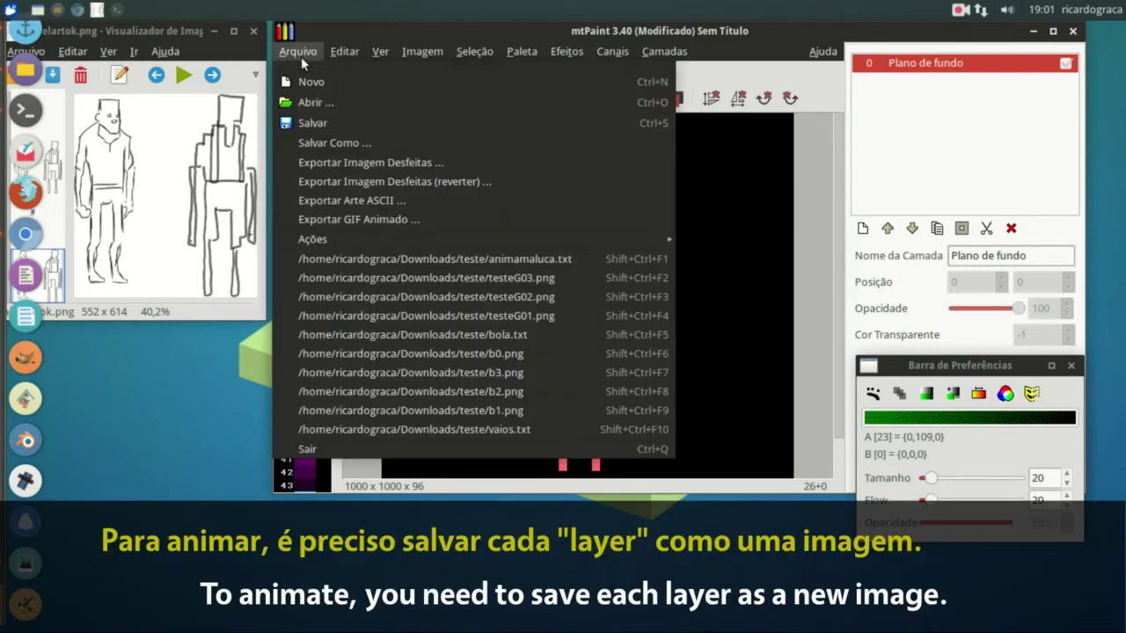
left_click(329, 123)
type("TES")
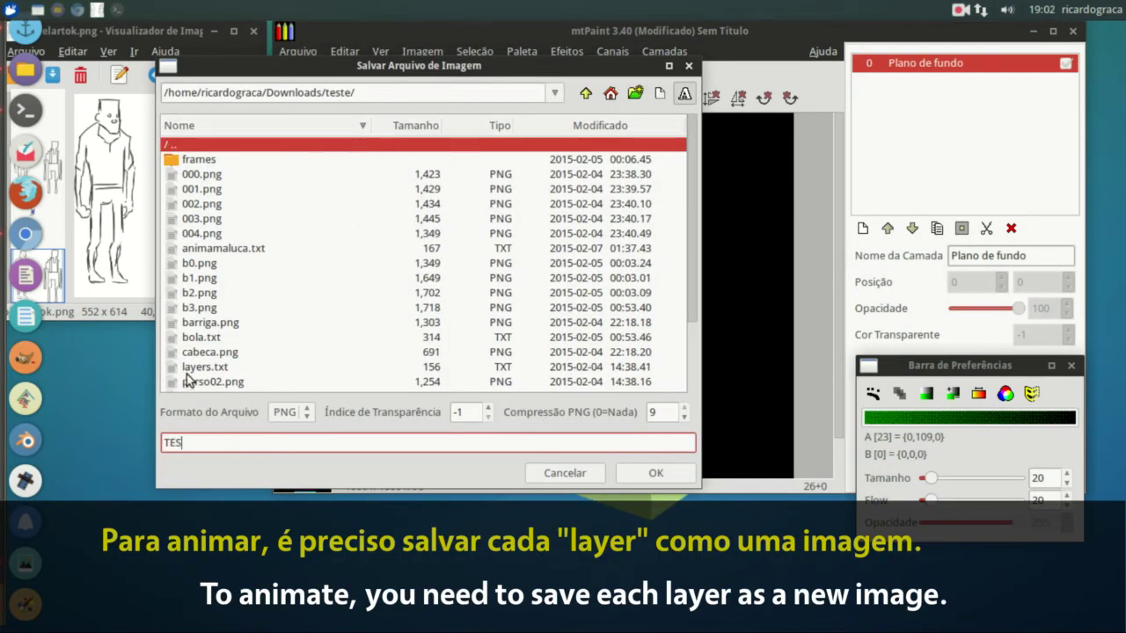
type("TF")
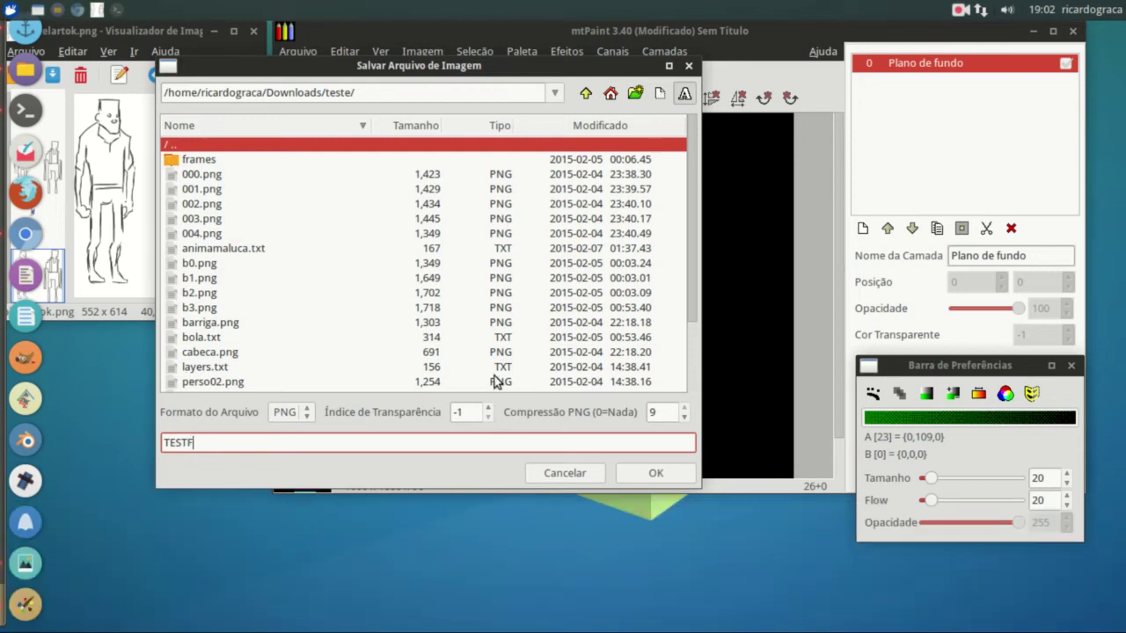
left_click(656, 473)
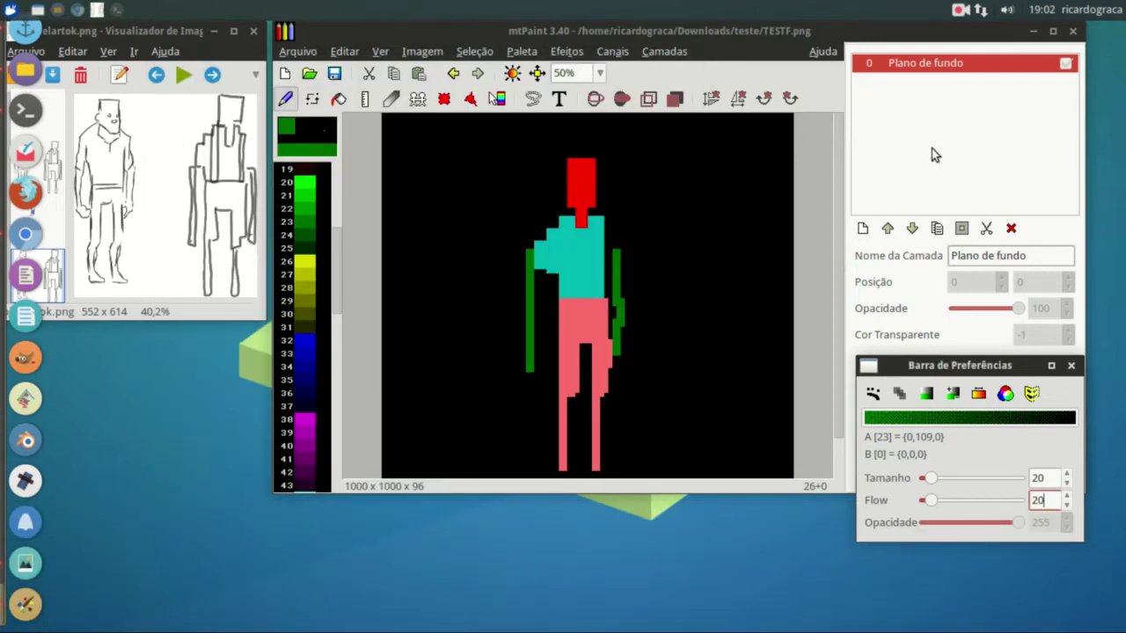
left_click(863, 228)
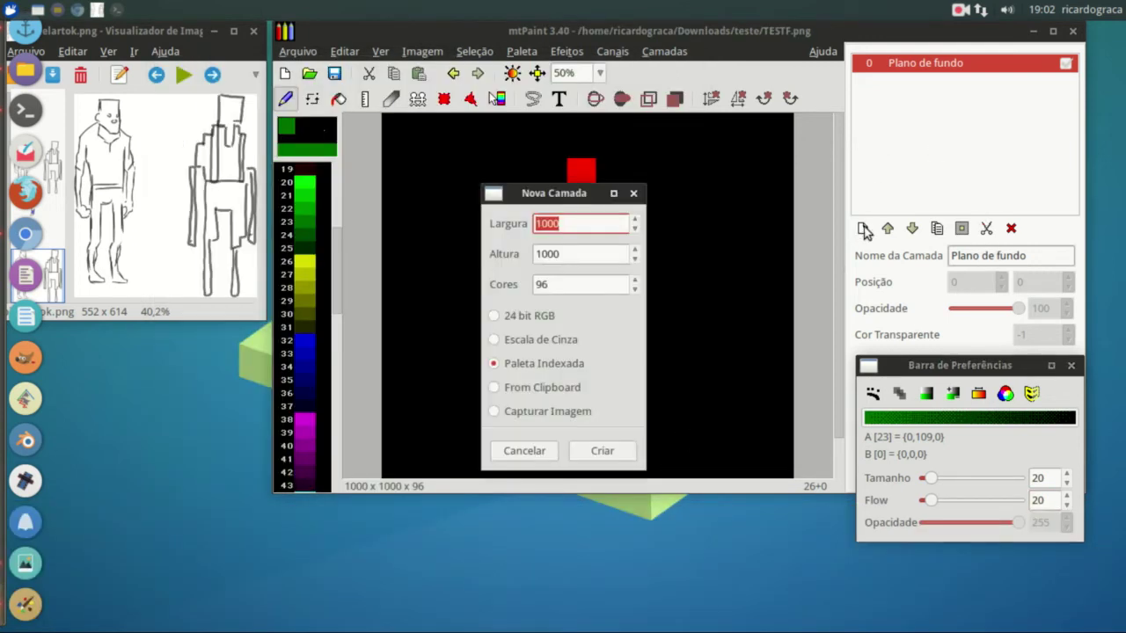
Create a 1000×1000 layer 1 with transparent colour 0, and pick green
left_click(573, 451)
left_click(1068, 331)
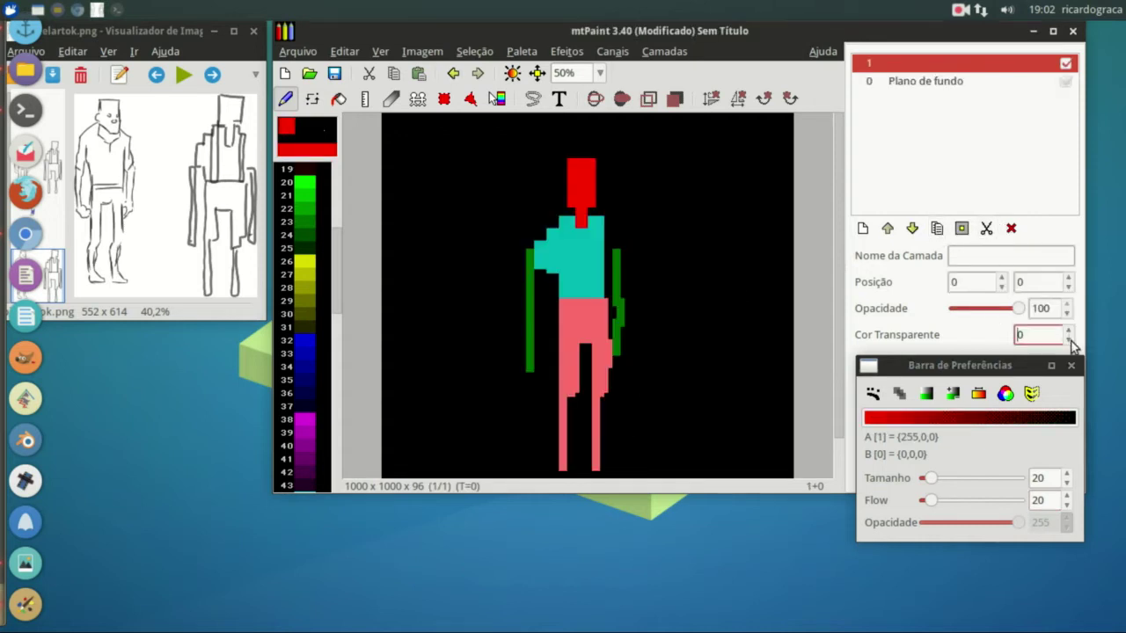
left_click(1068, 331)
left_click(1068, 332)
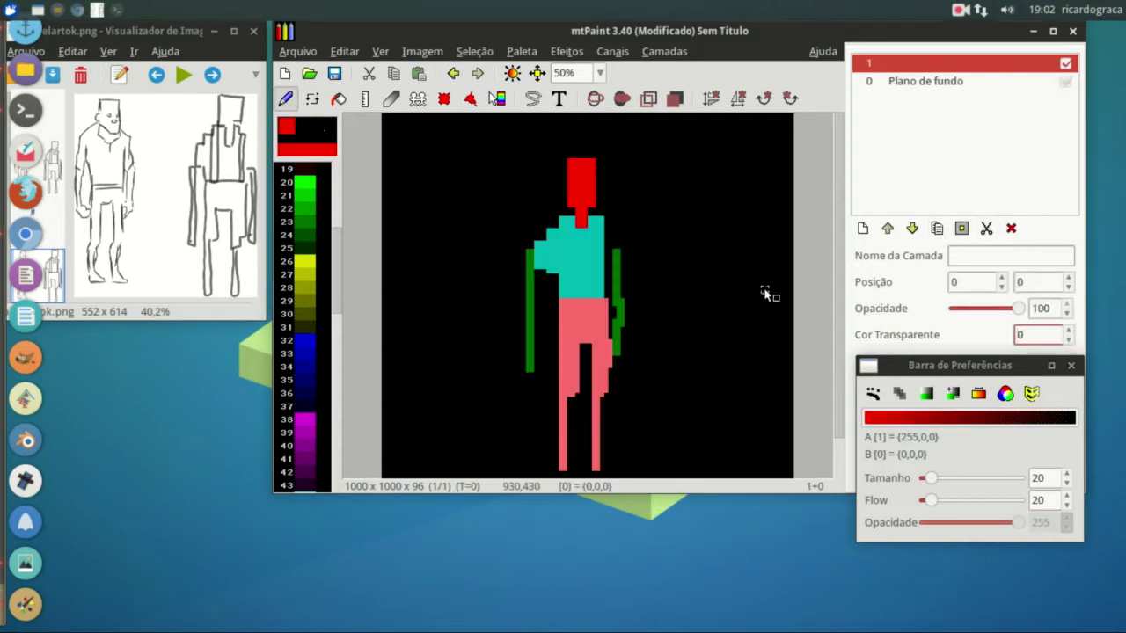
left_click(306, 211)
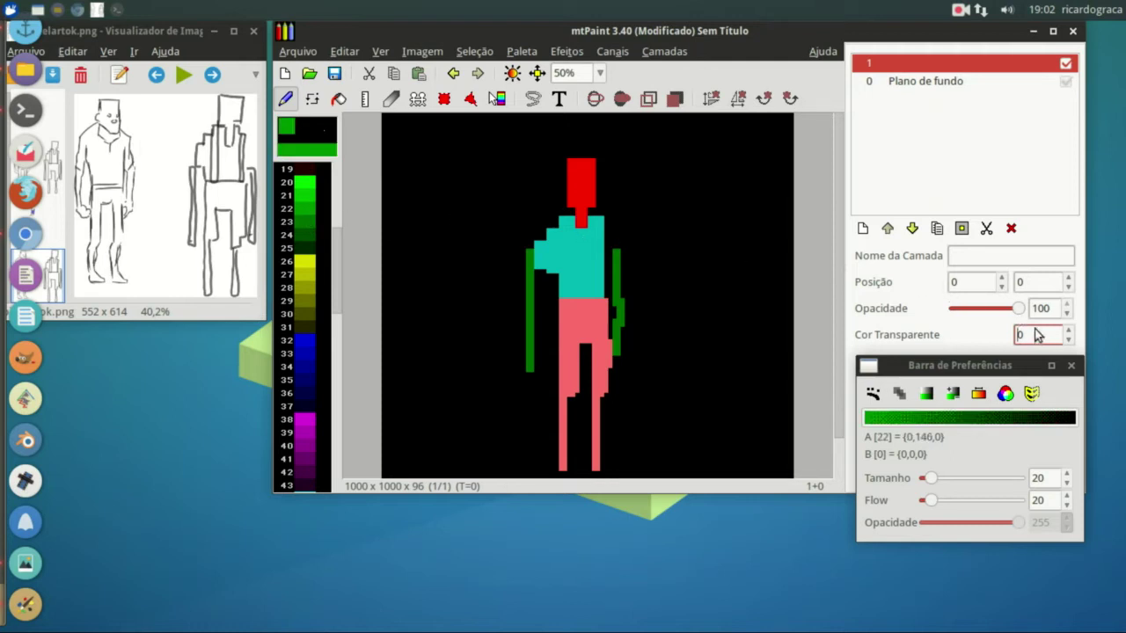
Paint a green head over the red one and flood-fill the torso olive
left_click(594, 218)
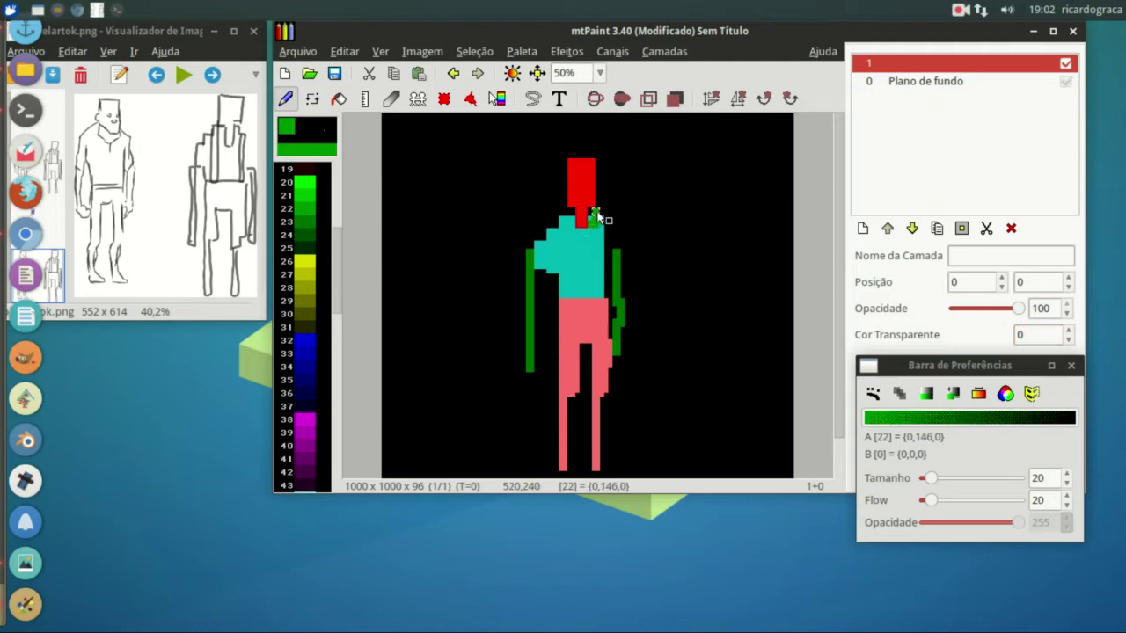
mouse_move(596, 216)
left_mouse_down()
mouse_move(616, 188)
mouse_move(603, 158)
mouse_move(582, 189)
mouse_move(584, 220)
mouse_move(606, 169)
left_mouse_up()
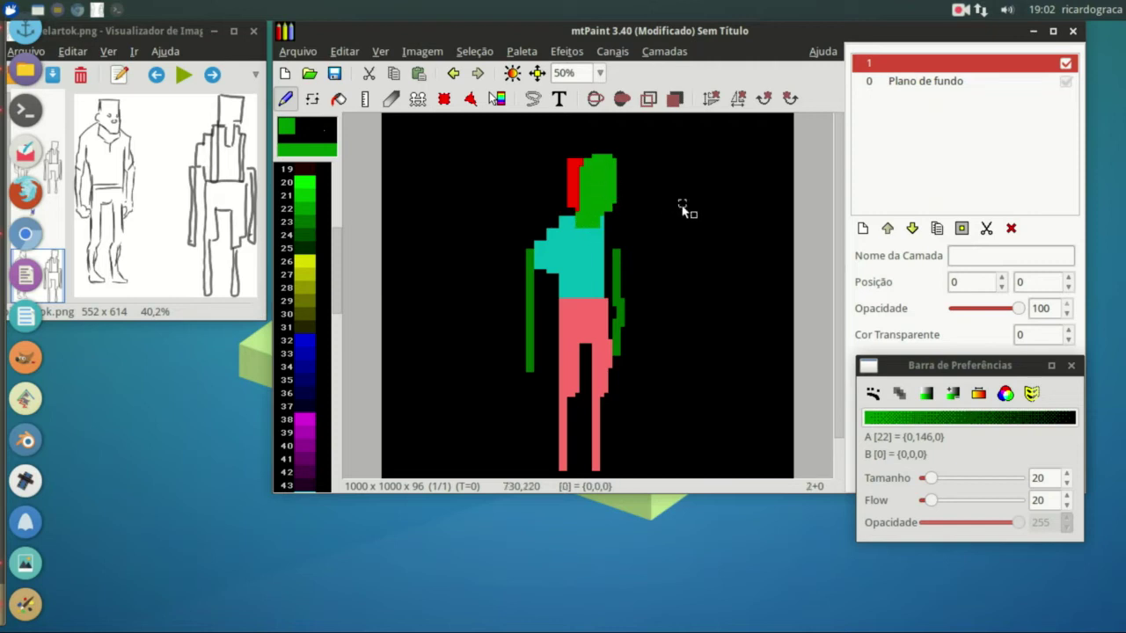
left_click(306, 300)
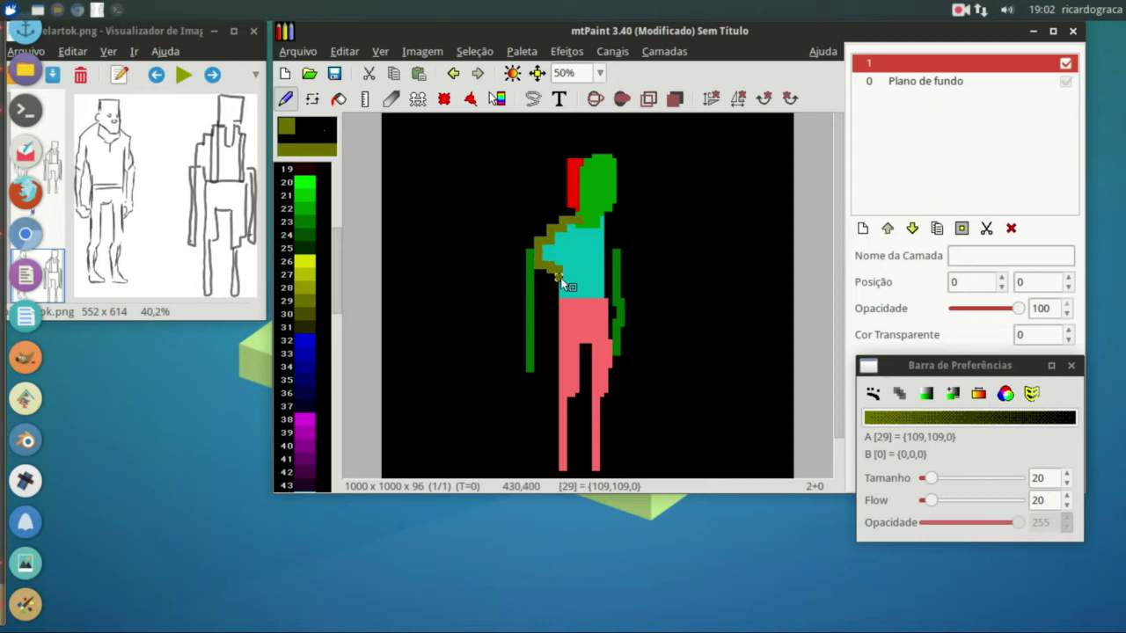
left_click_drag(602, 293, 600, 233)
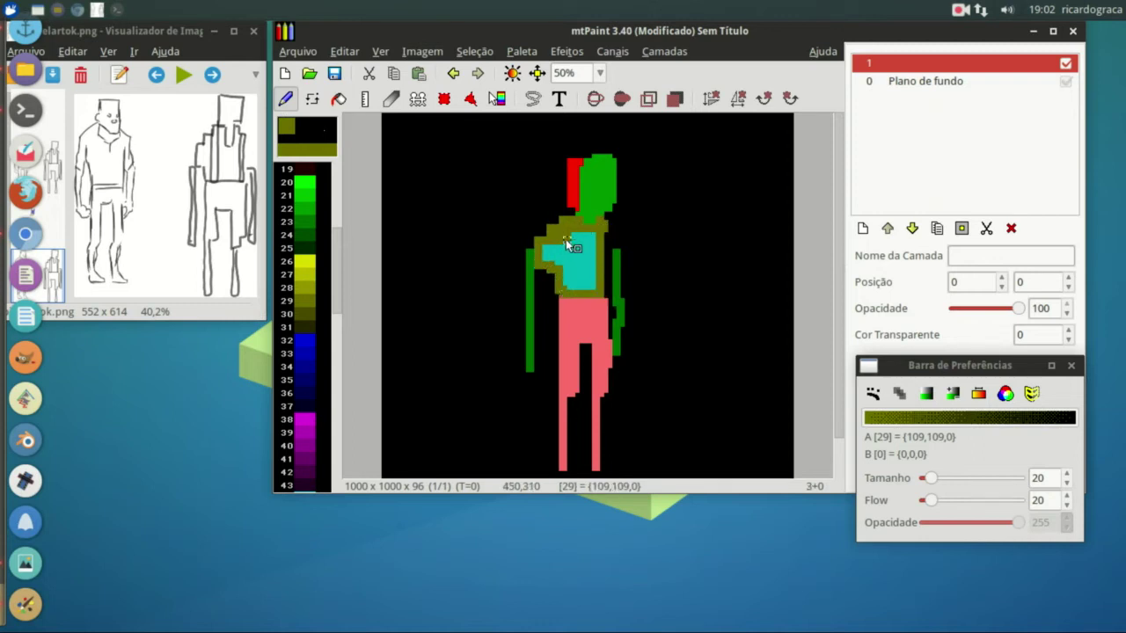
left_click_drag(566, 239, 562, 240)
left_click(338, 98)
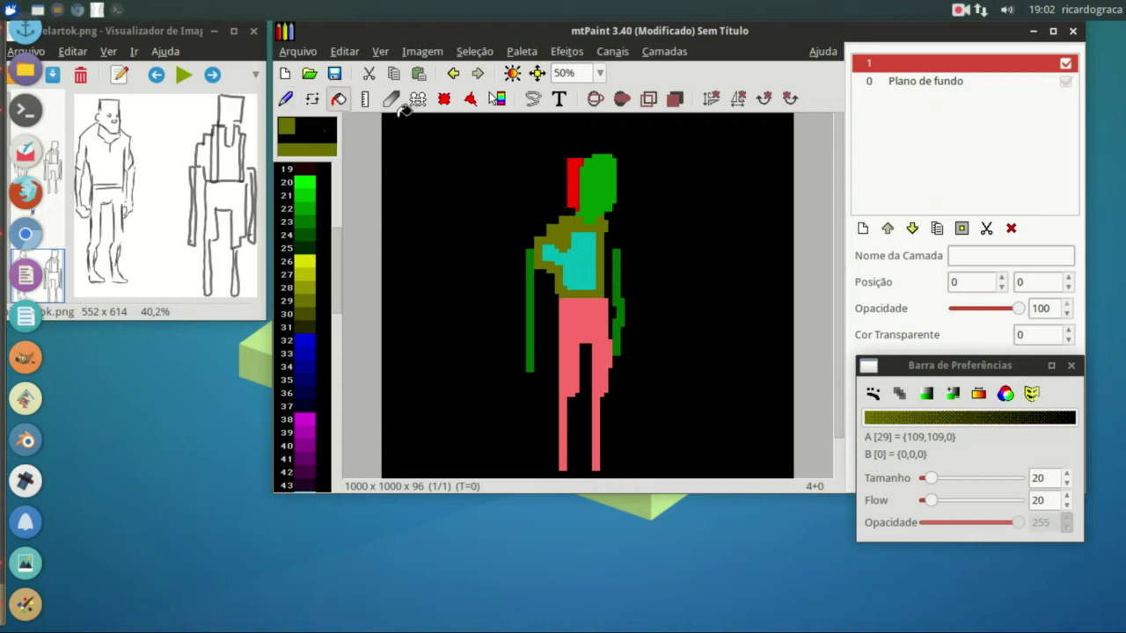
left_click(583, 250)
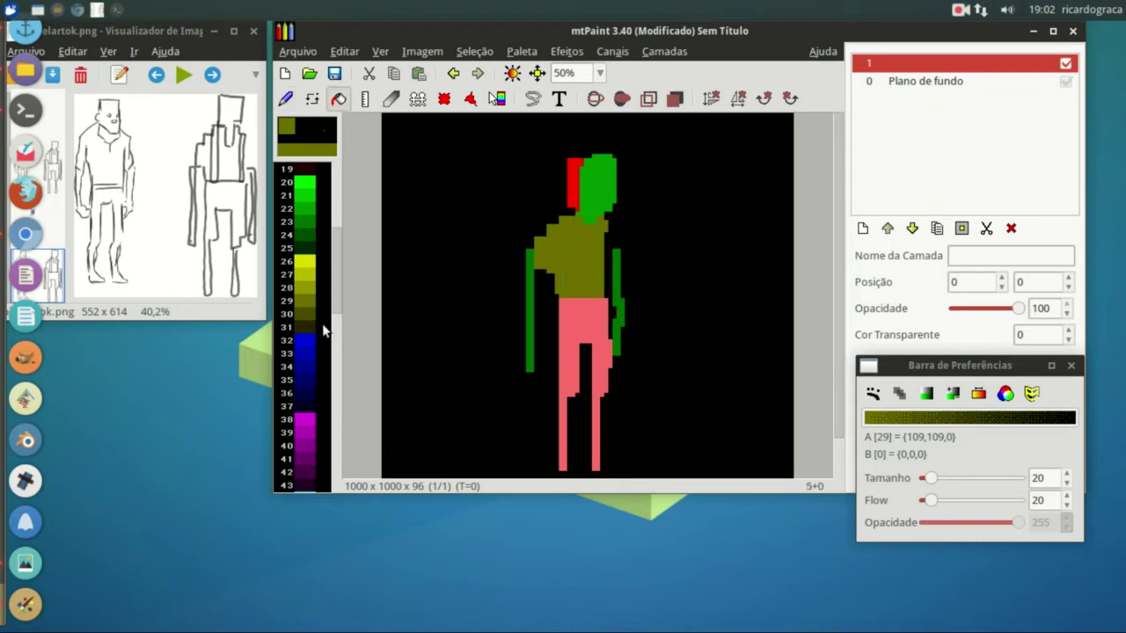
Draw green arms angled outward and down from both shoulders
left_click(304, 209)
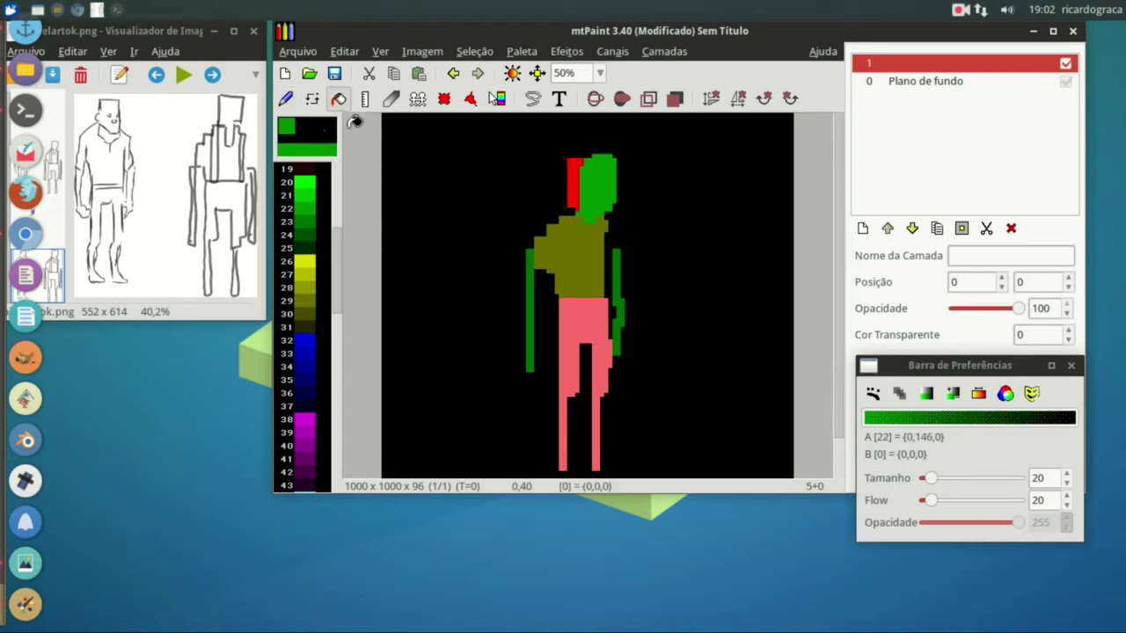
key("F1")
left_click_drag(530, 256, 485, 356)
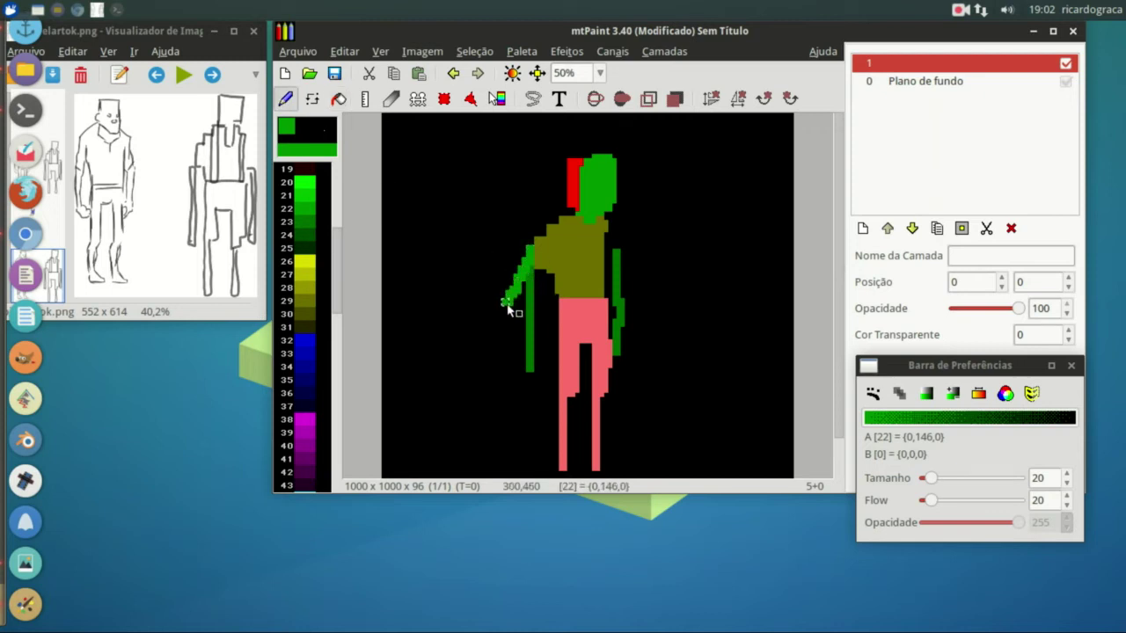
left_click_drag(614, 262, 658, 344)
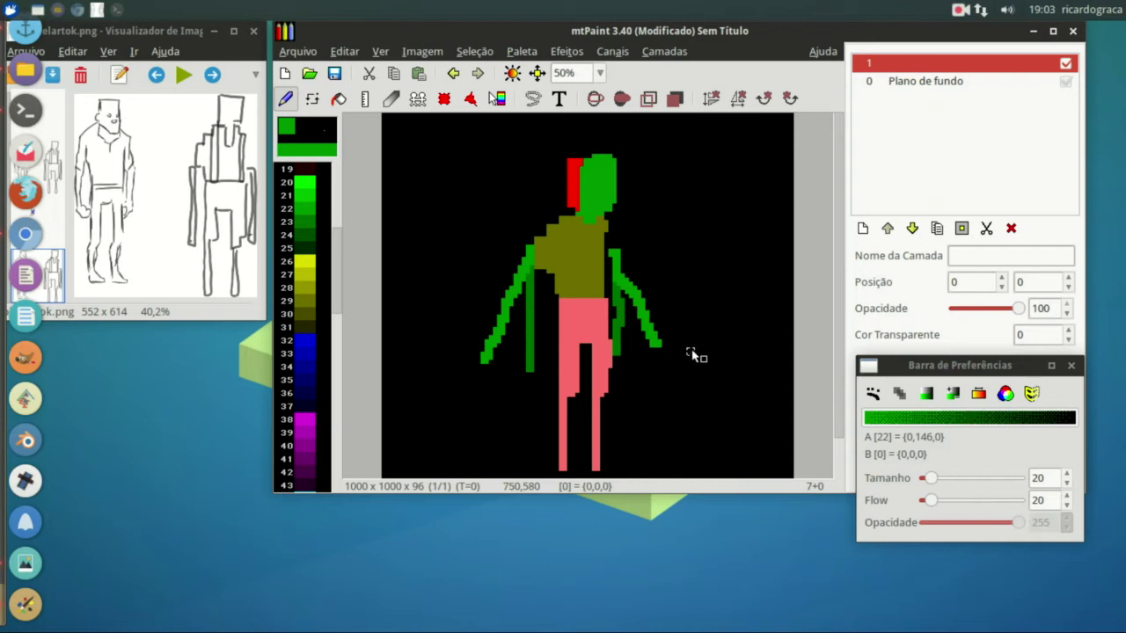
Paint both legs dark red and set the layer's transparent colour to 1
left_click_drag(340, 278, 347, 338)
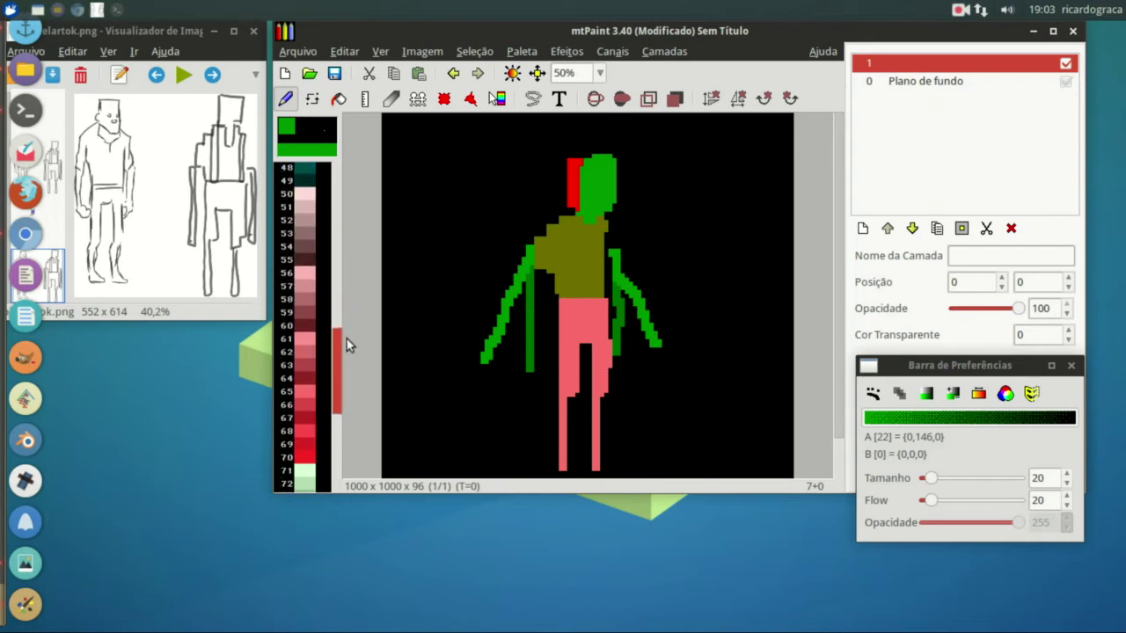
left_click(304, 362)
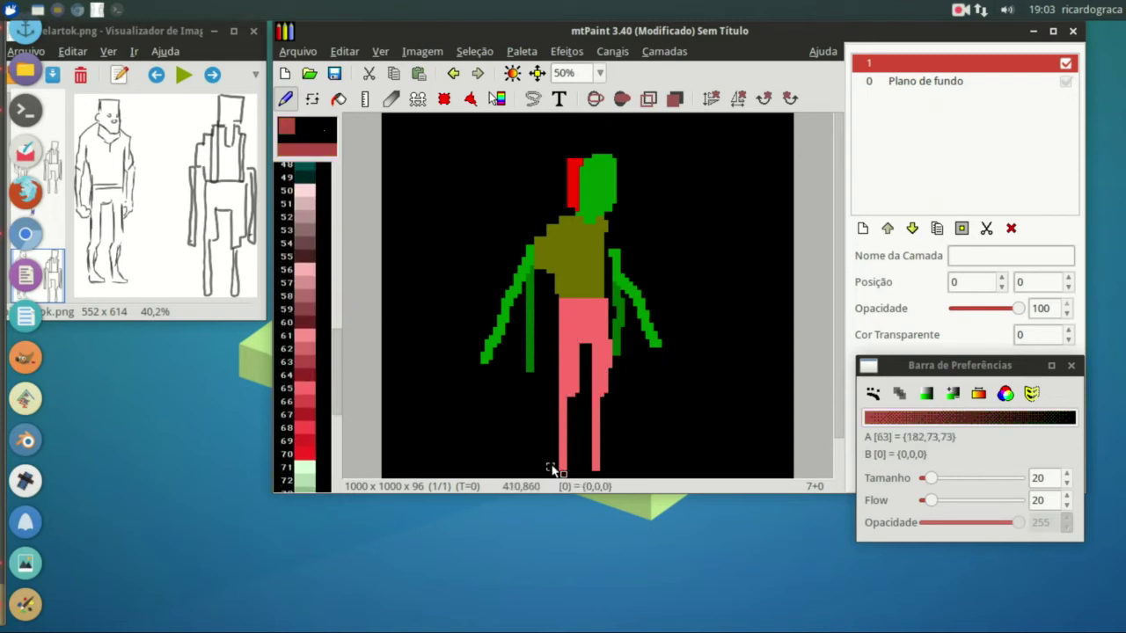
left_click_drag(551, 468, 559, 303)
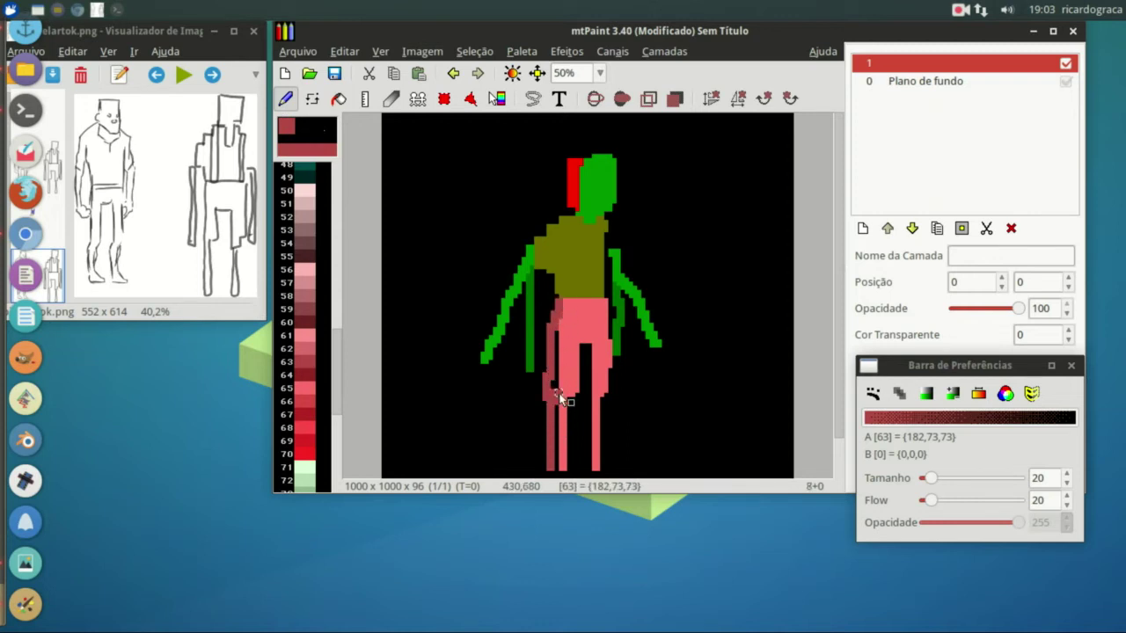
left_click_drag(558, 396, 588, 340)
left_click_drag(596, 385, 596, 469)
left_click_drag(605, 384, 599, 302)
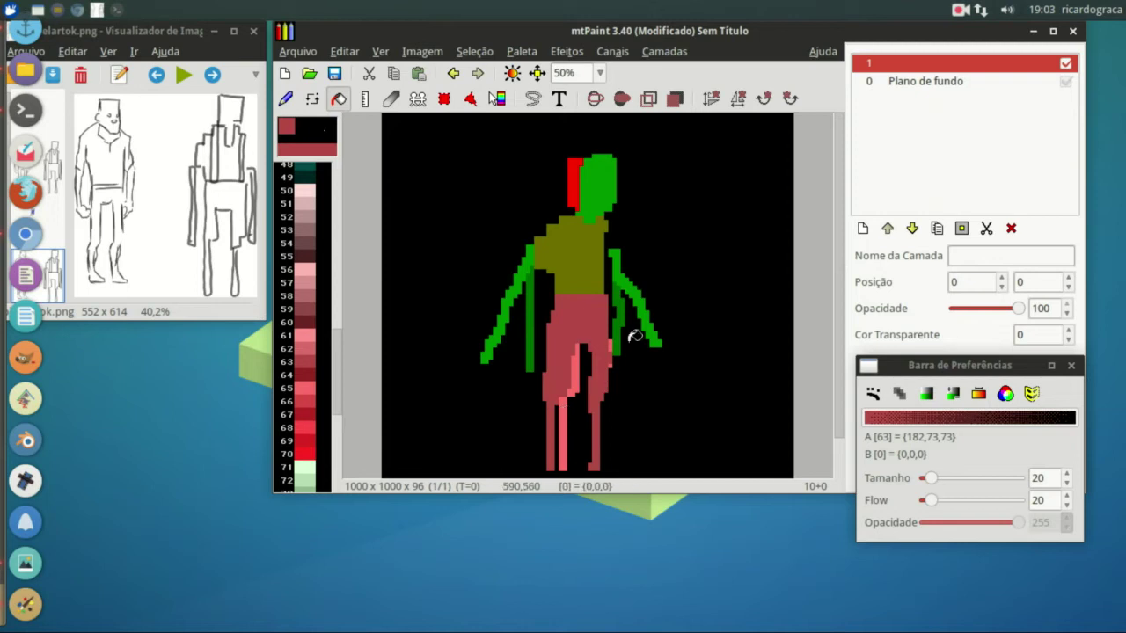
key("F4")
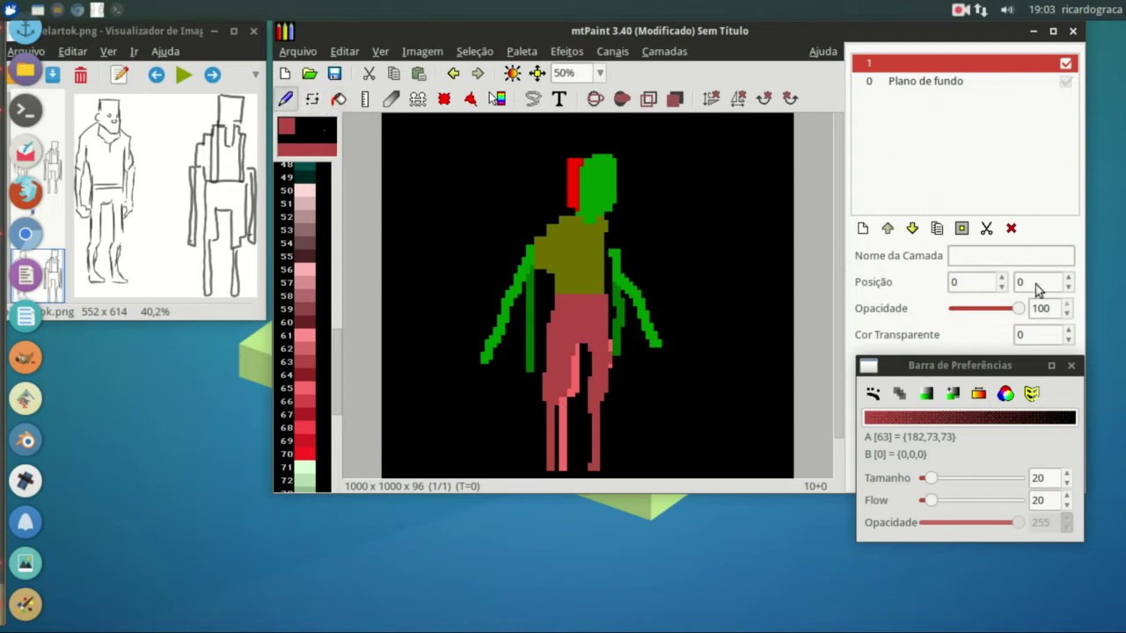
left_click(1067, 330)
Save the repainted layer as TESTFB.png beside TESTF.png, then select the background layer
left_click(298, 51)
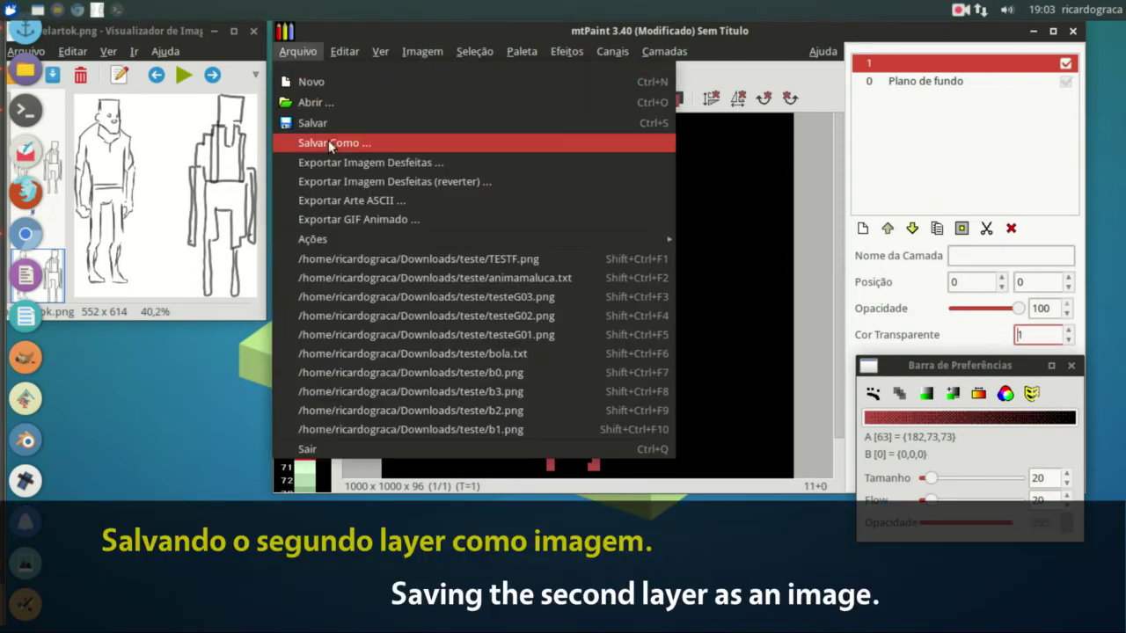
left_click(351, 145)
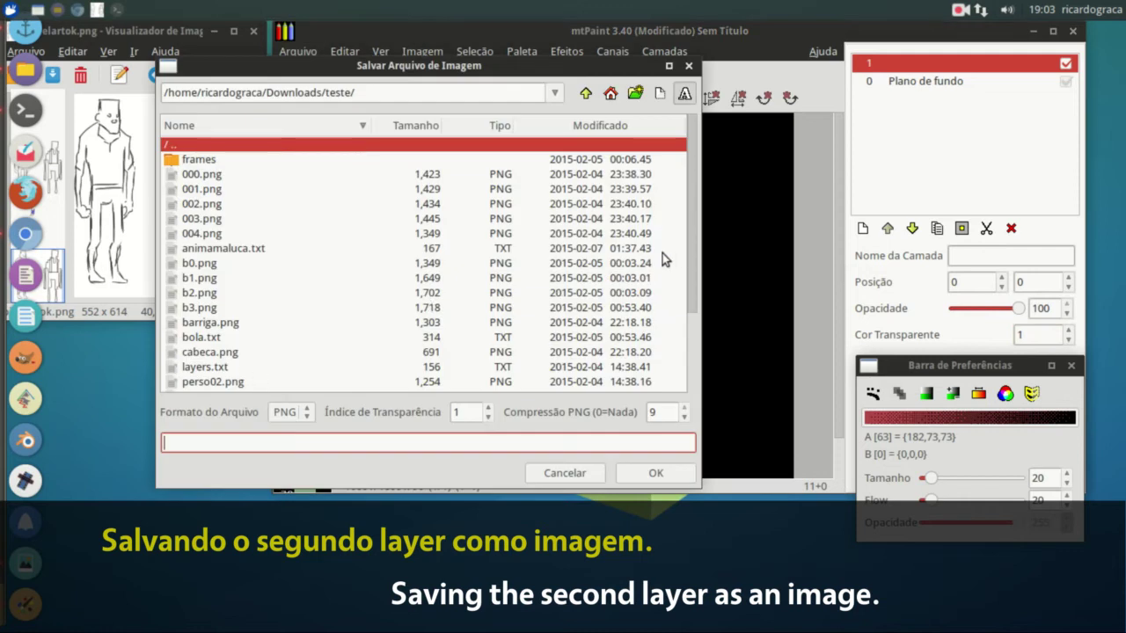
scroll(688, 255, "down", 3)
left_click(207, 370)
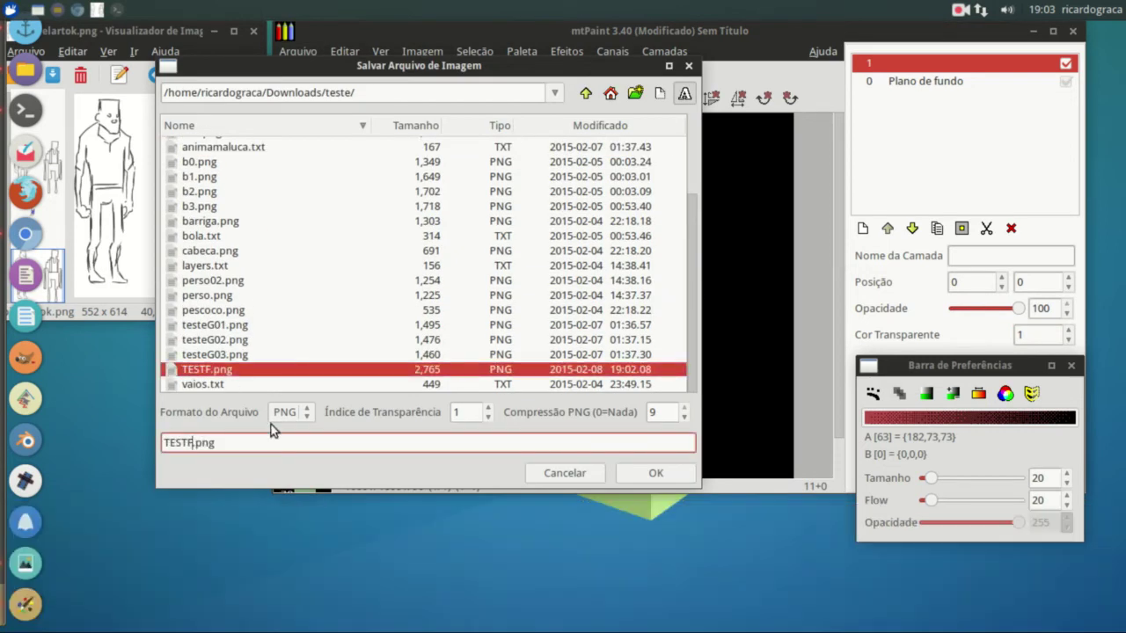
type("B")
left_click(655, 472)
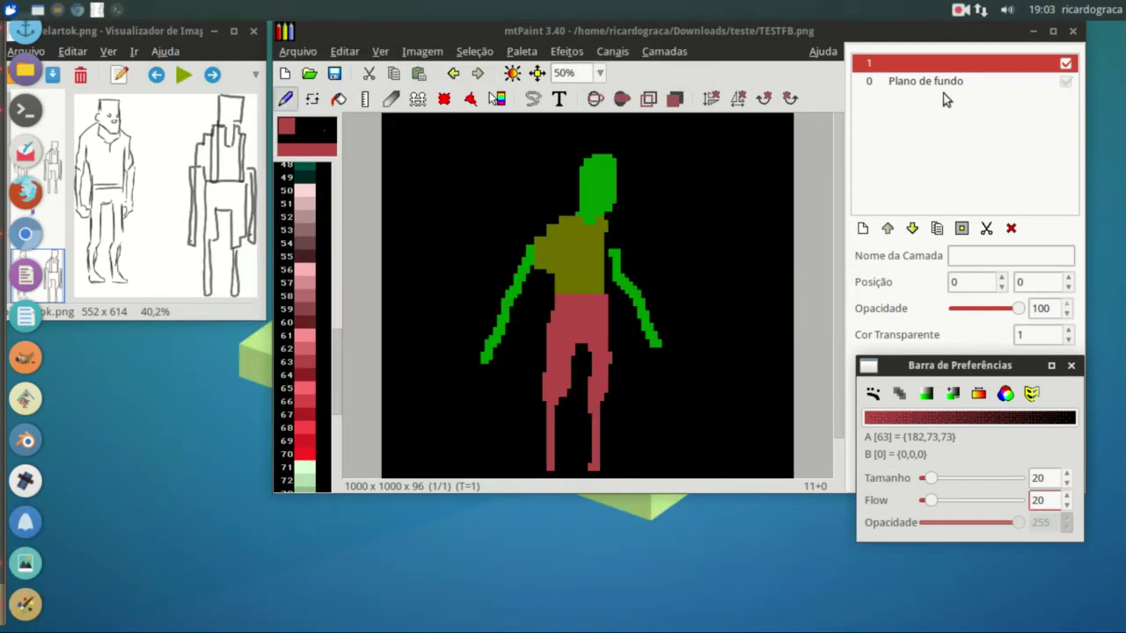
left_click(934, 81)
left_click(664, 51)
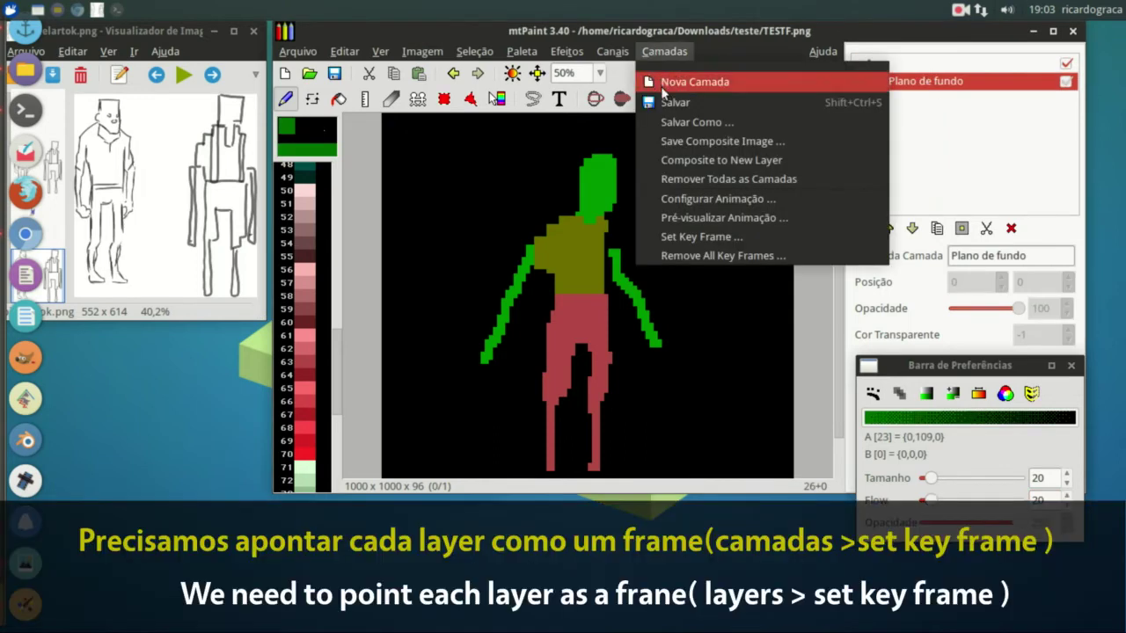
Set key frames on the background layer, hiding layer 1 to show the original figure
left_click(701, 238)
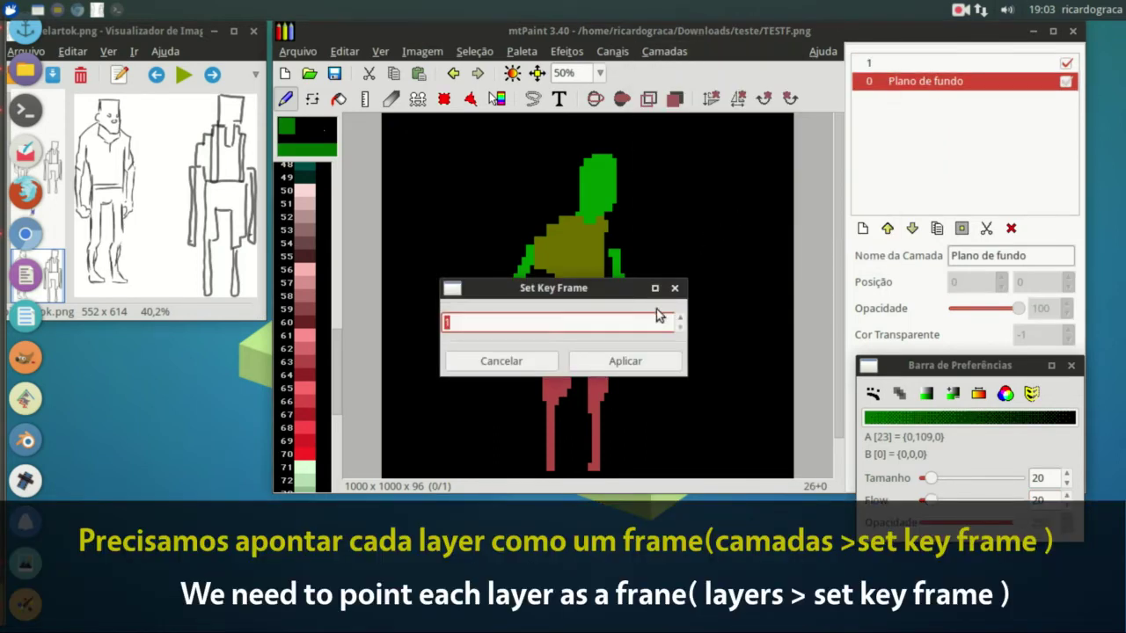
left_click(636, 363)
left_click(902, 64)
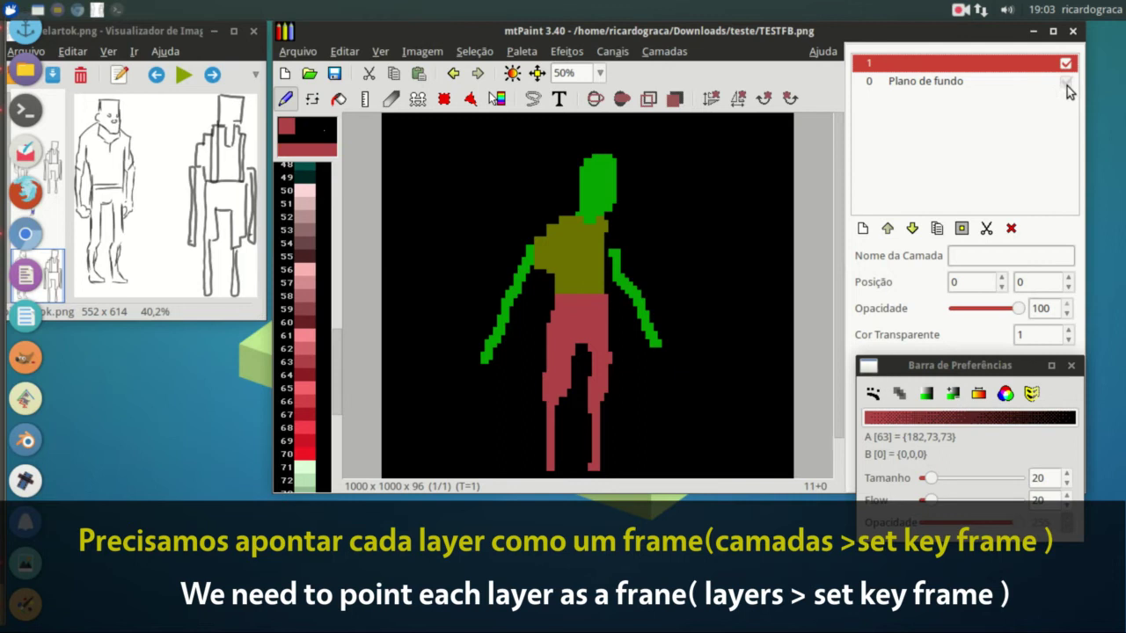
left_click(945, 81)
left_click(1062, 66)
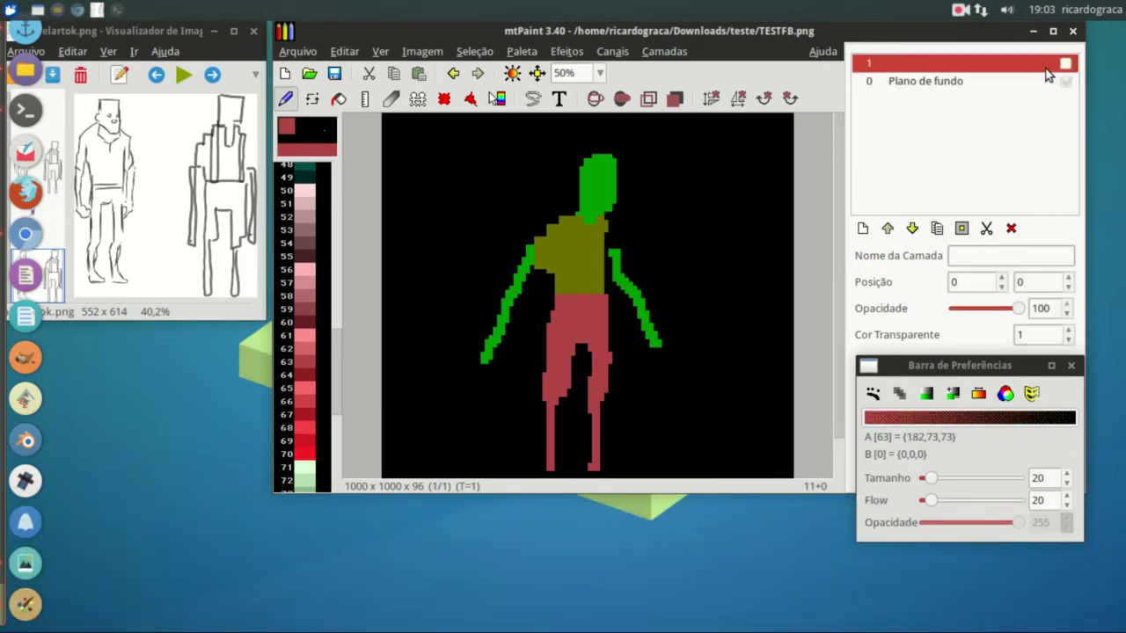
left_click(614, 51)
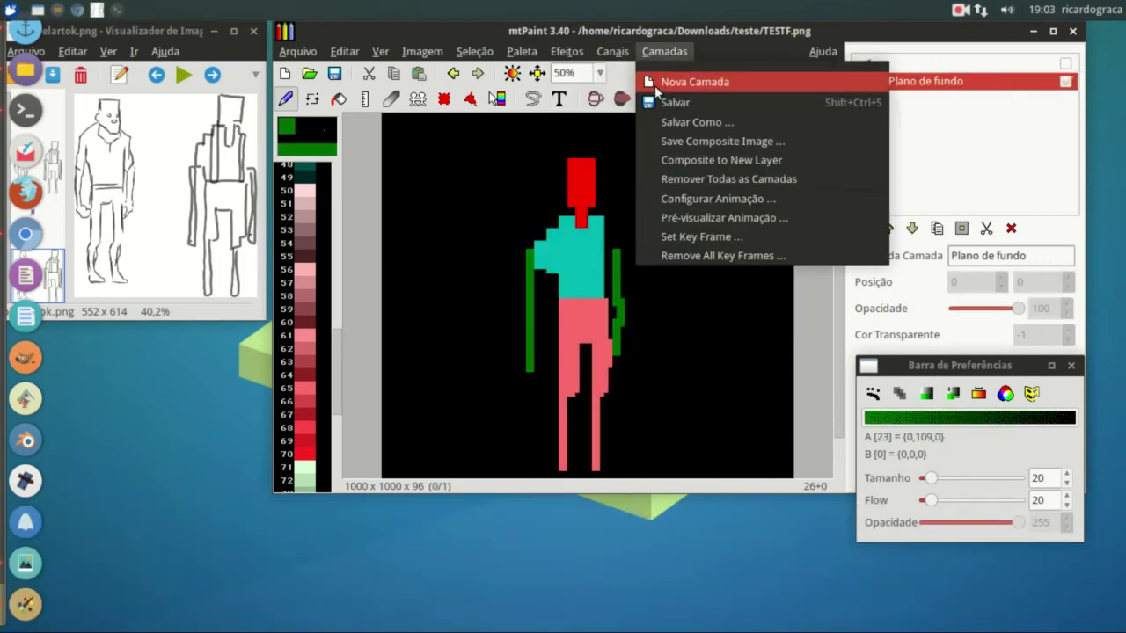
left_click(690, 243)
left_click(618, 362)
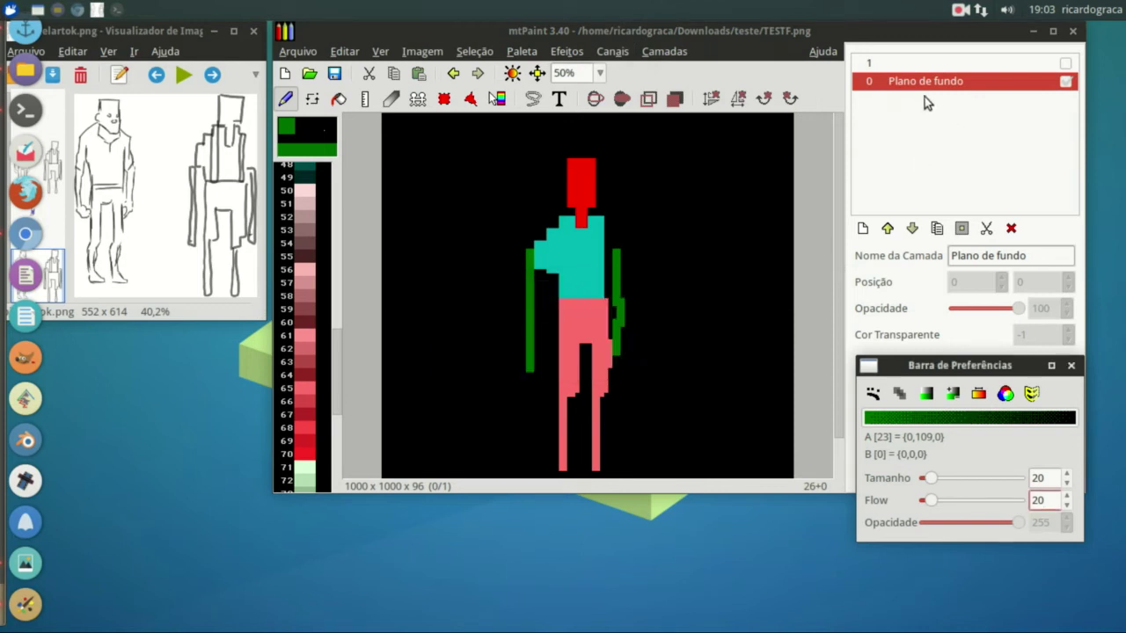
Set a key frame on layer 1 and preview the two-figure animation
left_click(917, 66)
left_click(614, 53)
mouse_move(664, 51)
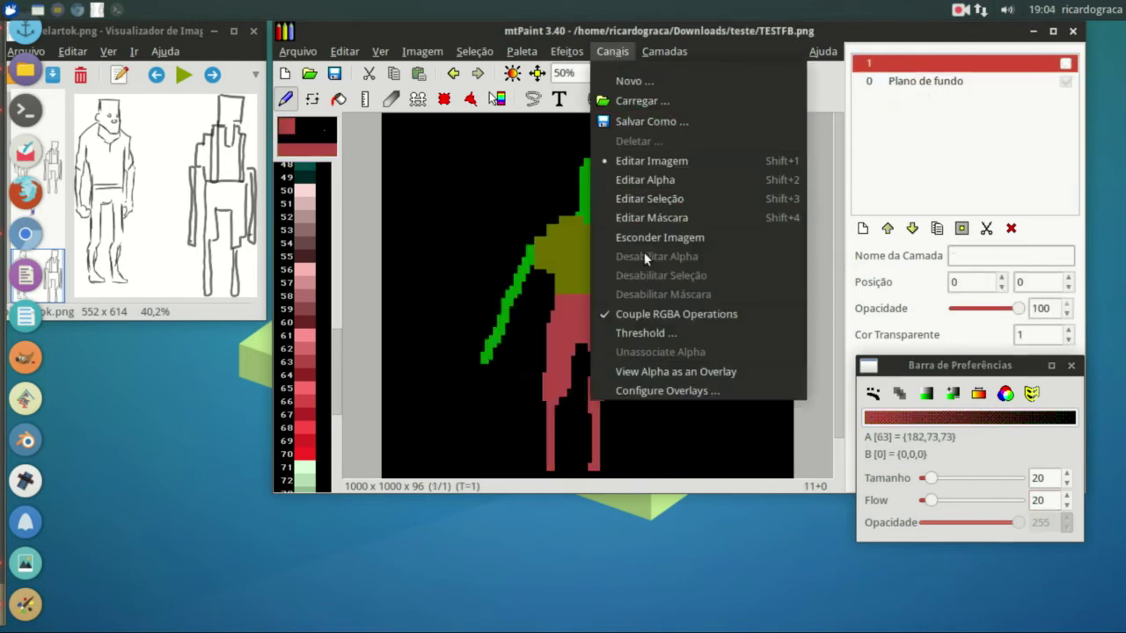
left_click(711, 245)
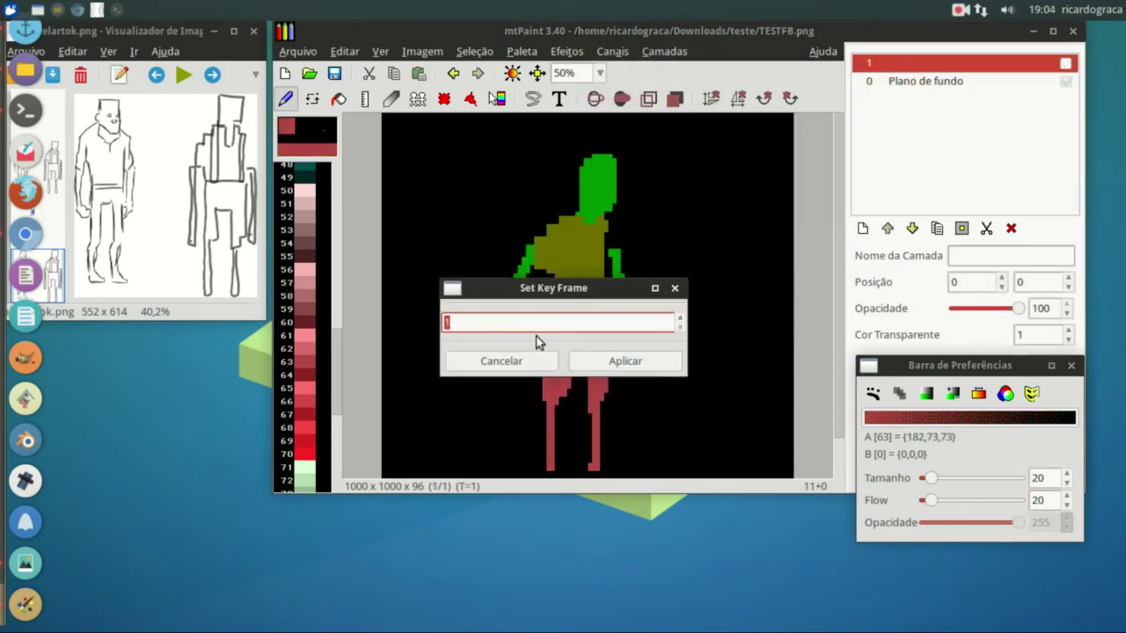
left_click(638, 361)
left_click(392, 51)
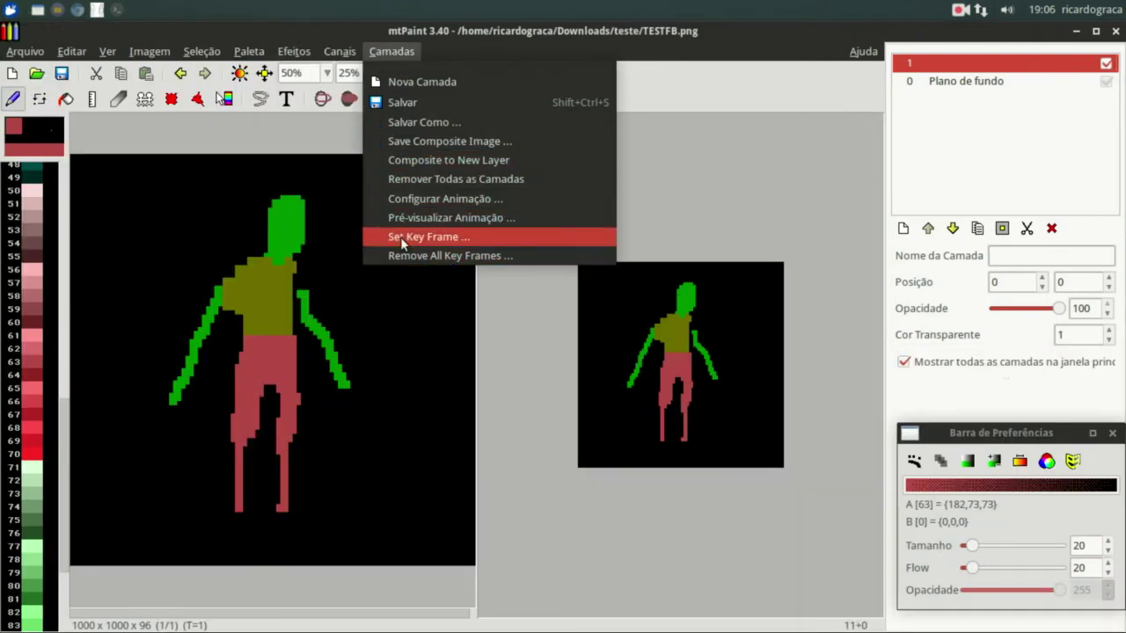
left_click(411, 218)
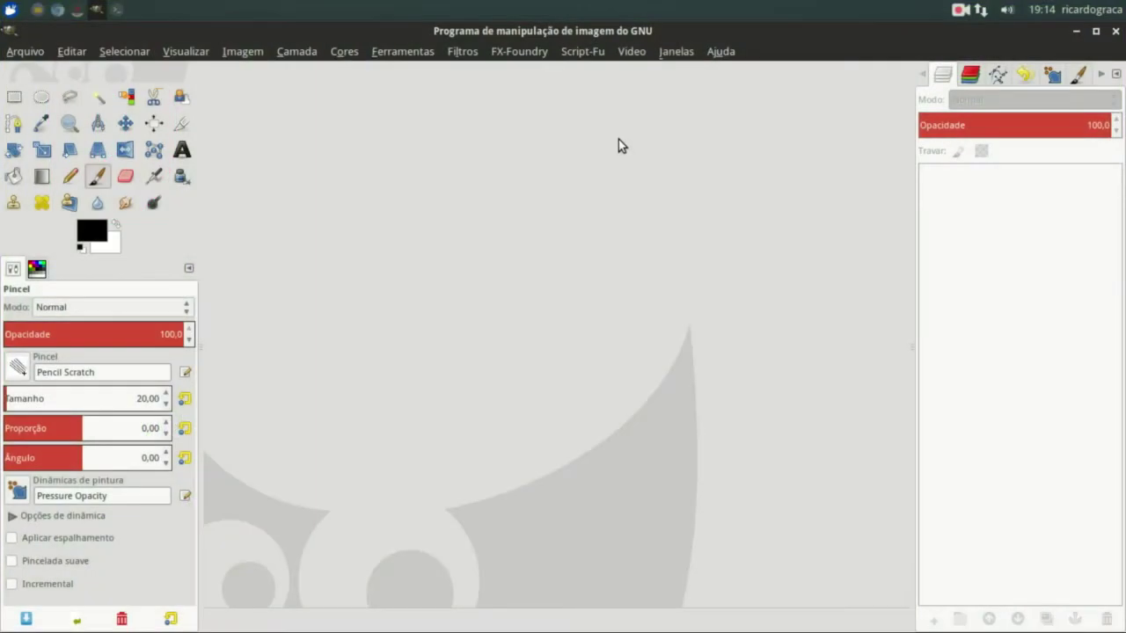
Create a new 64×64 image and zoom it to 800%
left_click(39, 57)
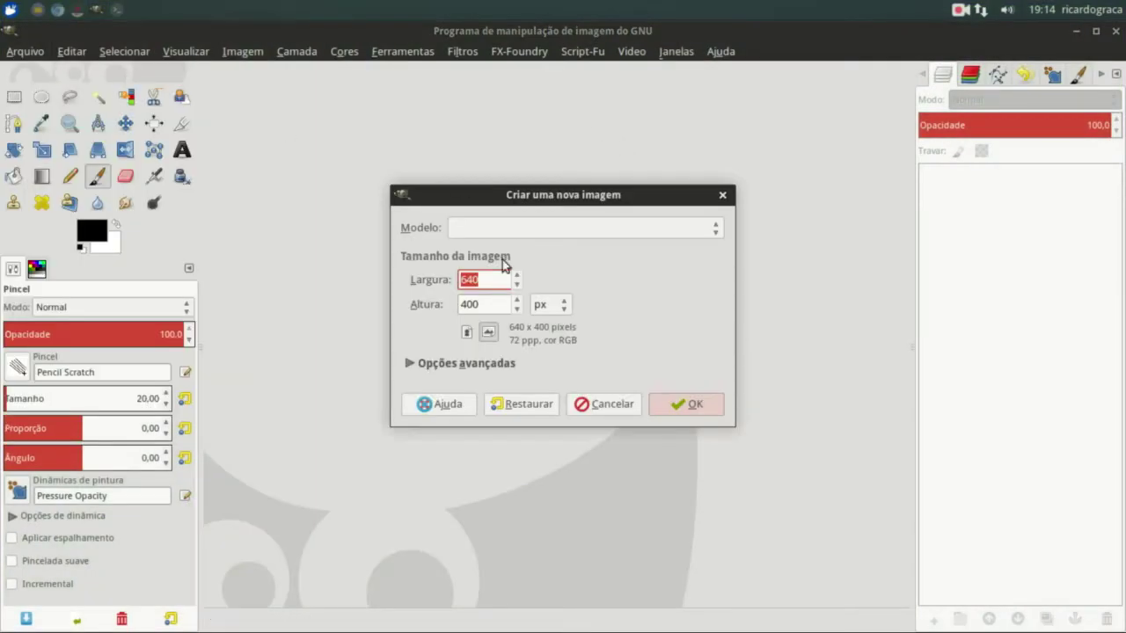
type("64")
key("Tab")
type("64")
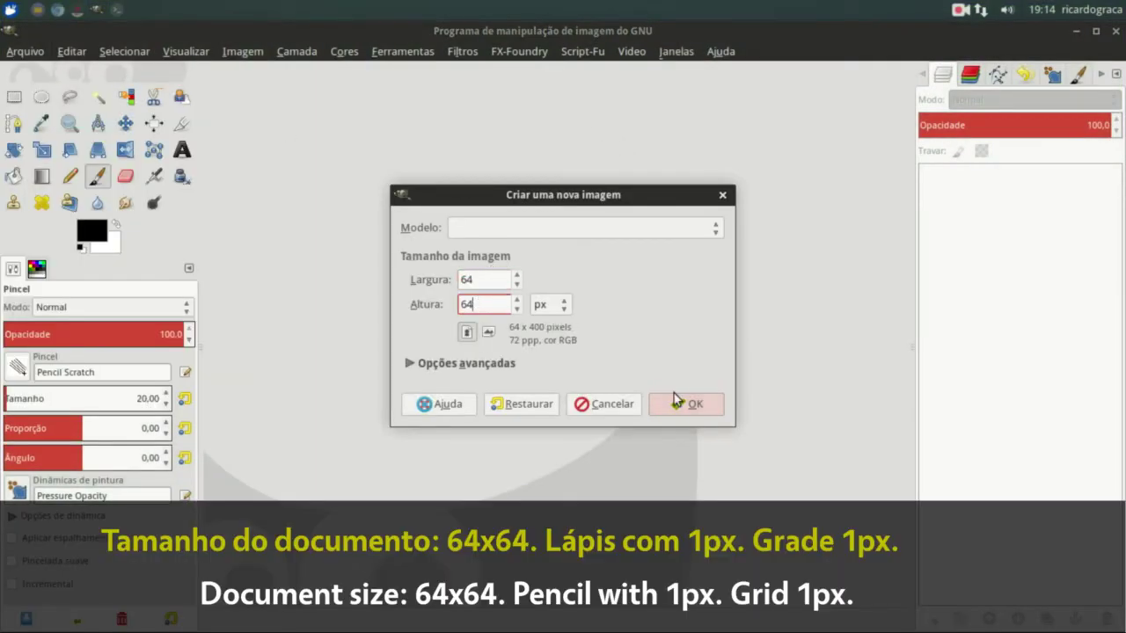
left_click(675, 400)
left_click(324, 620)
left_click(328, 466)
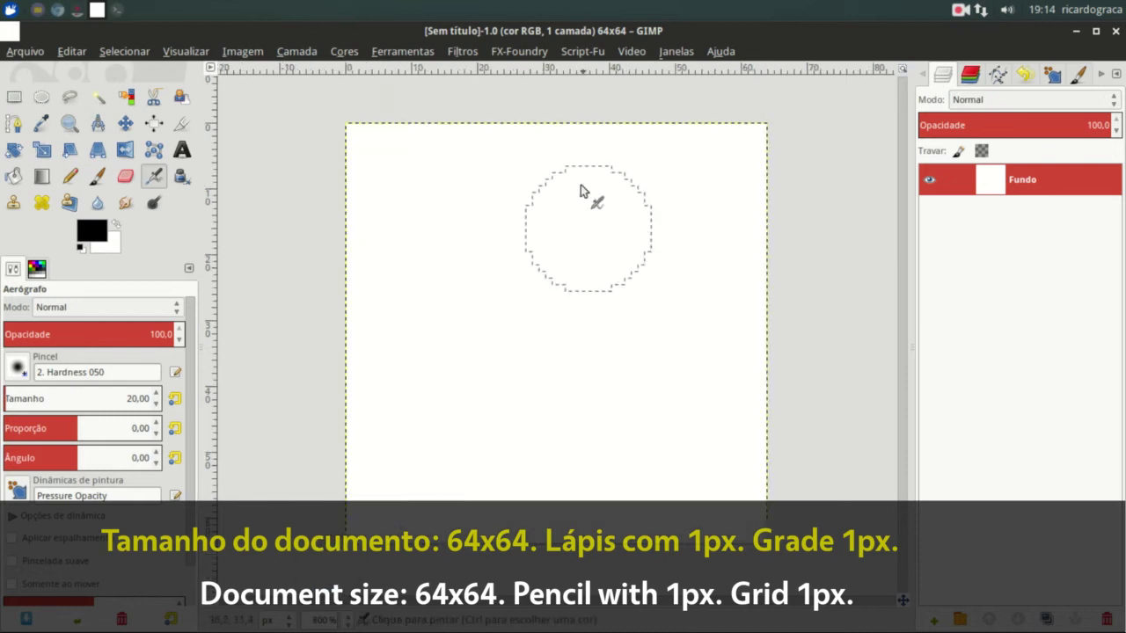
Show the grid and set its spacing to 1×1 pixel
left_click(185, 51)
left_click(234, 256)
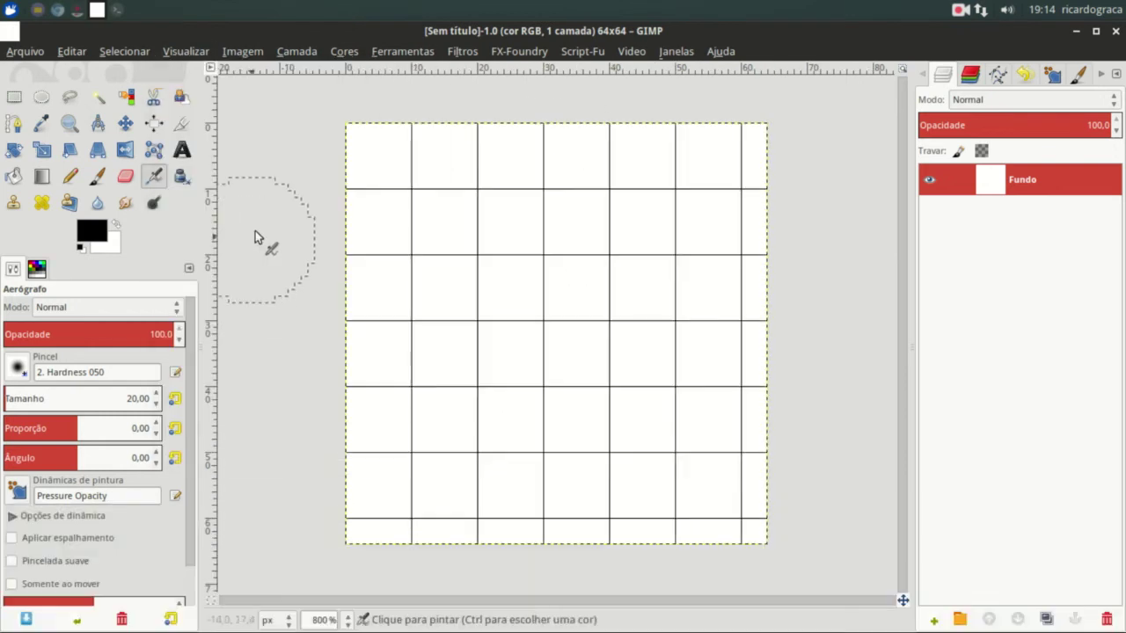
left_click(242, 51)
left_click(264, 358)
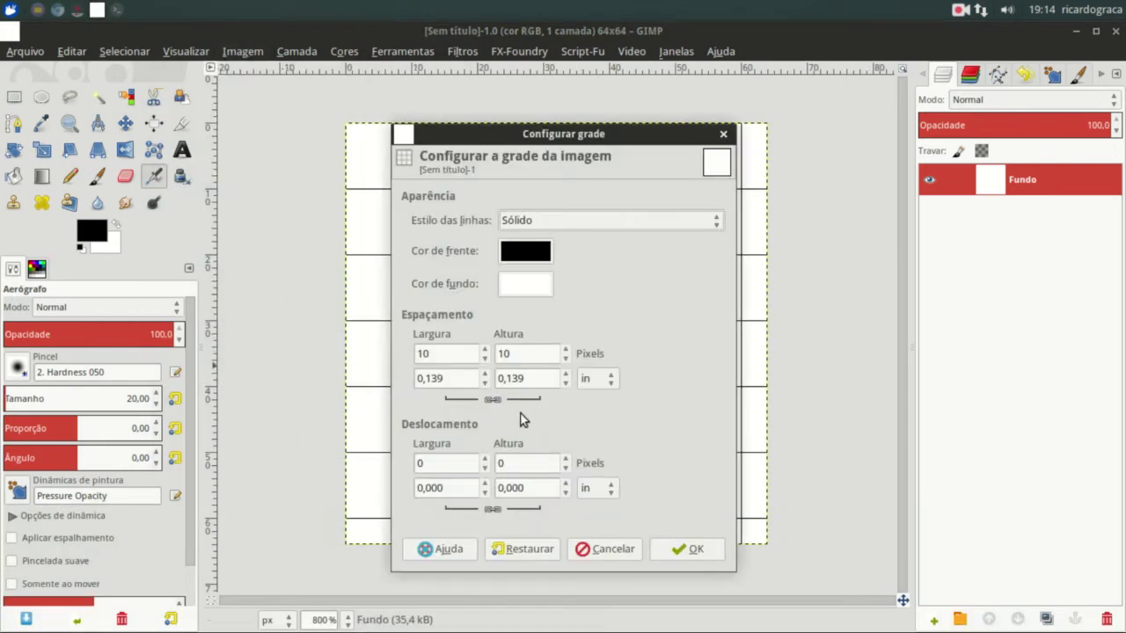
double_click(413, 353)
key("Tab")
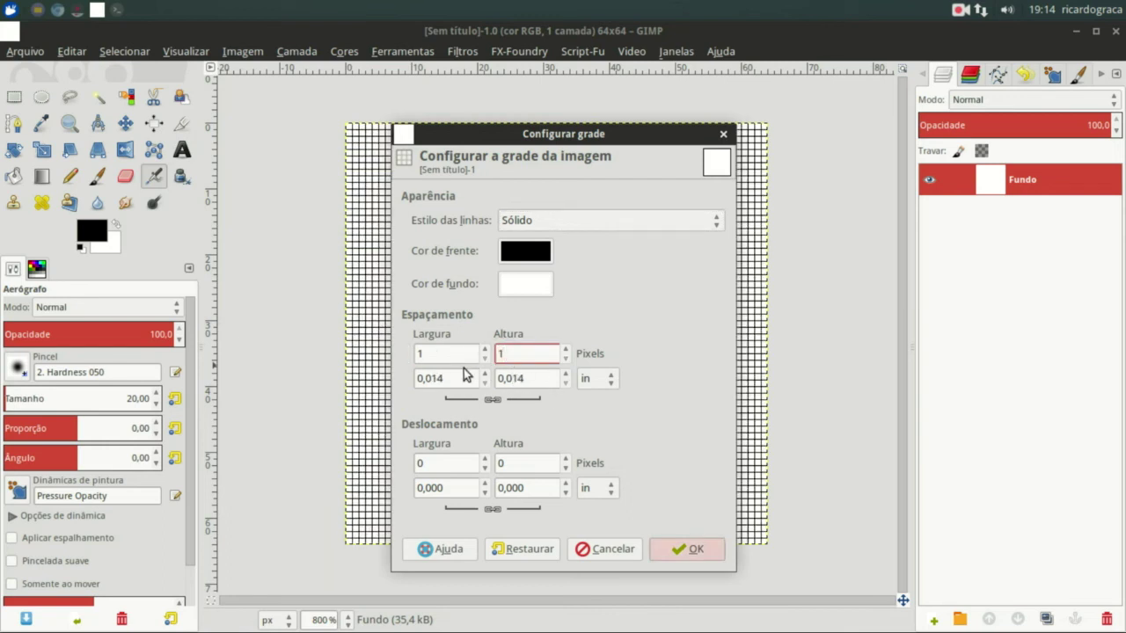
left_click(658, 546)
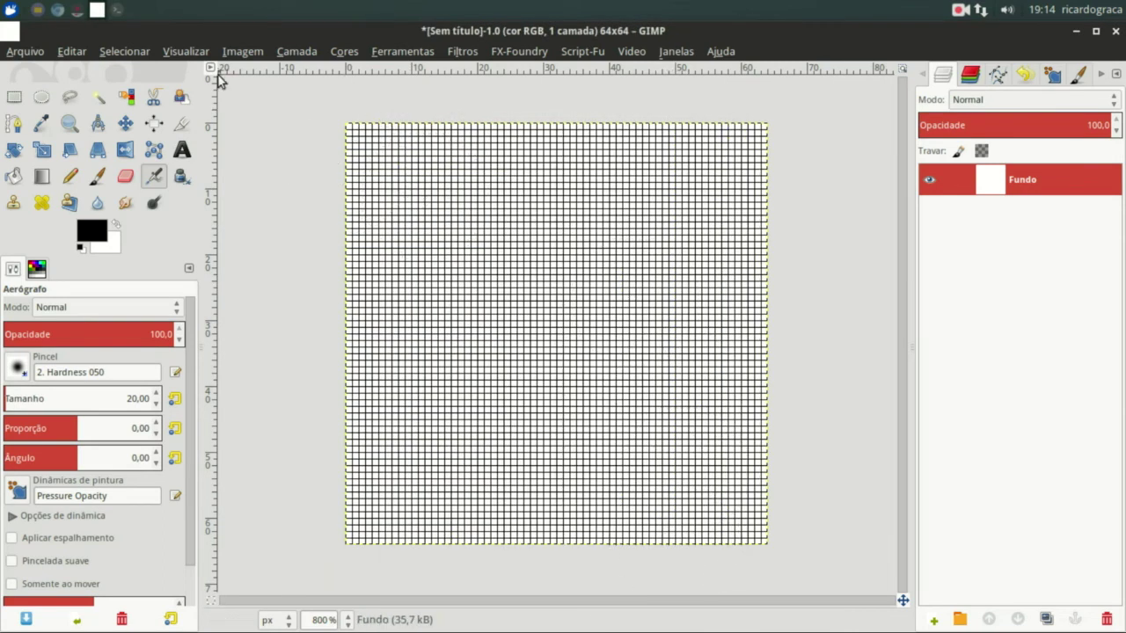
Choose the 1. Pixel brush and the 8bit paint dynamics
left_click(13, 374)
left_click(79, 401)
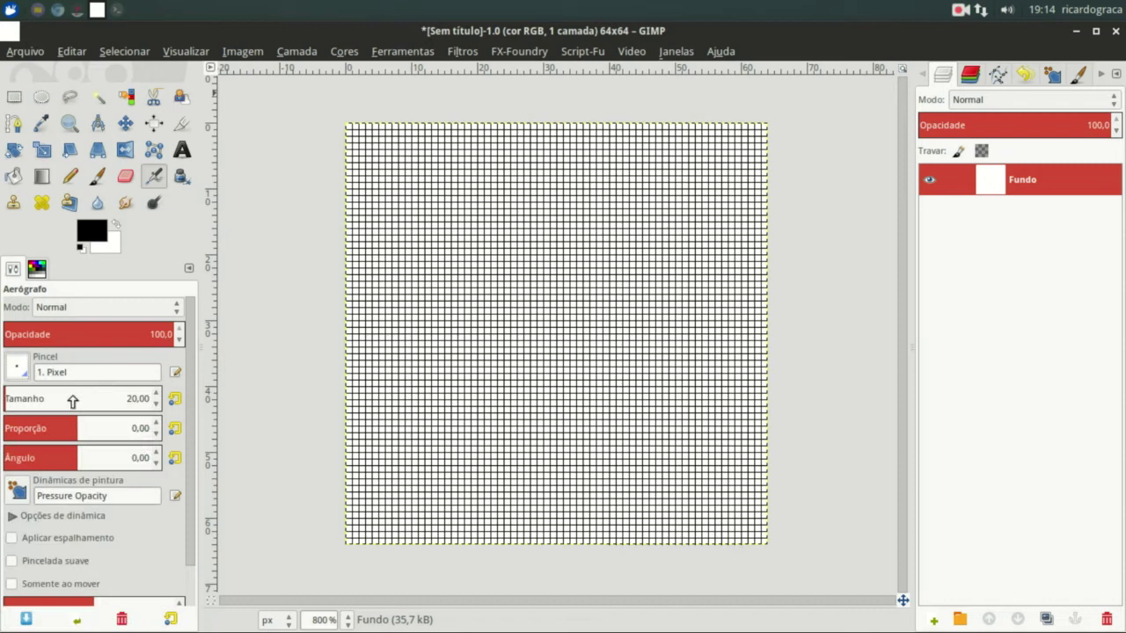
left_click(17, 493)
left_click_drag(140, 369, 129, 244)
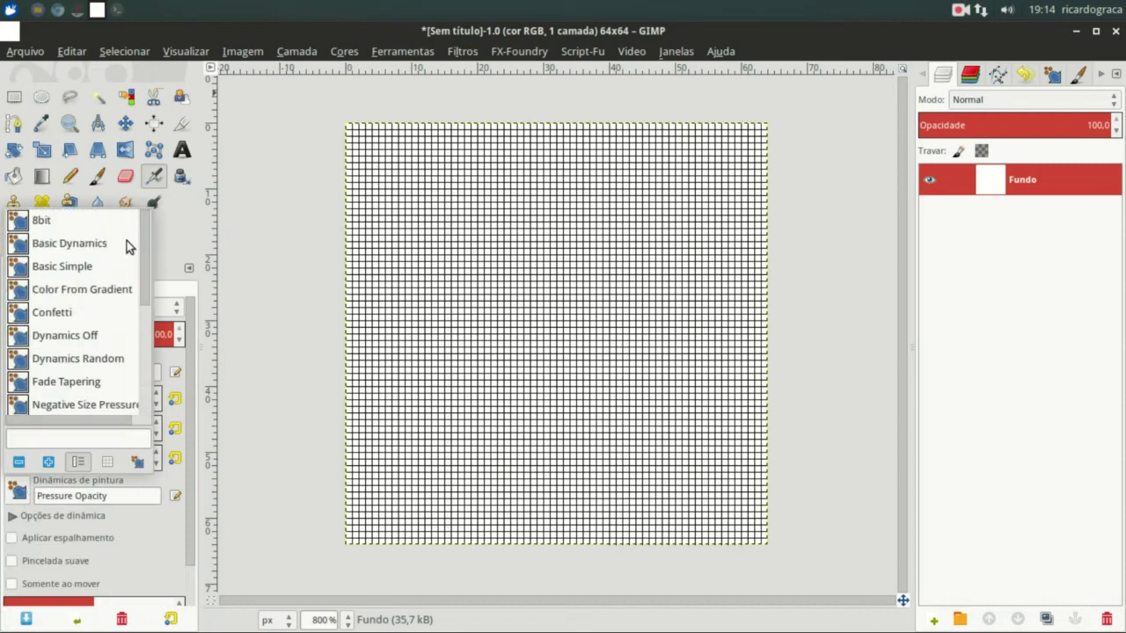
left_click(79, 219)
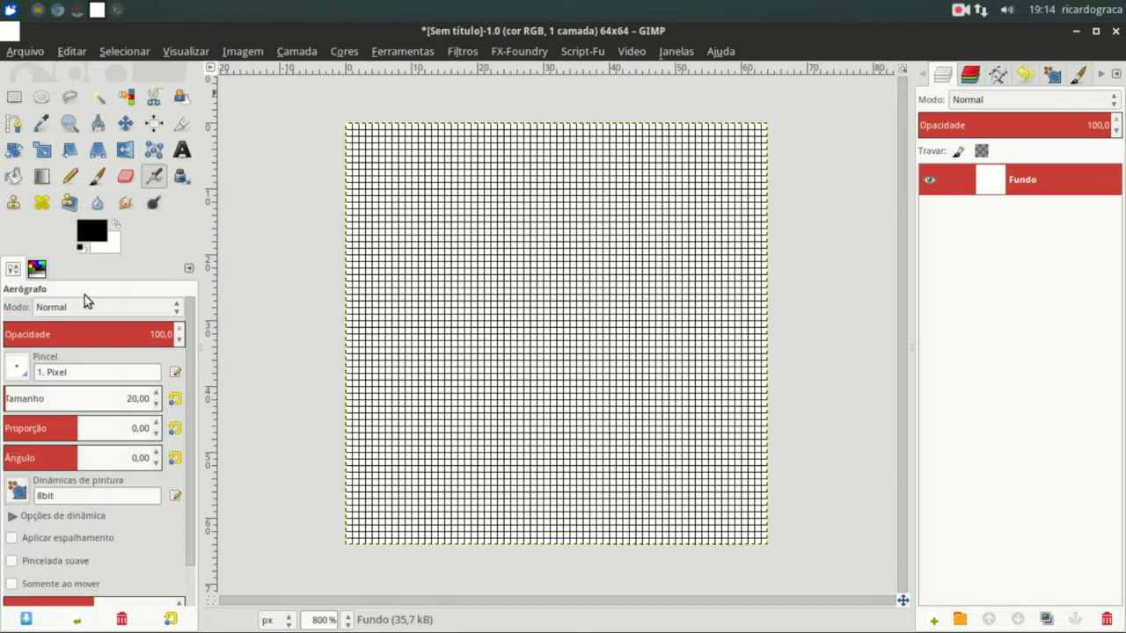
left_click(1081, 78)
left_click(1101, 79)
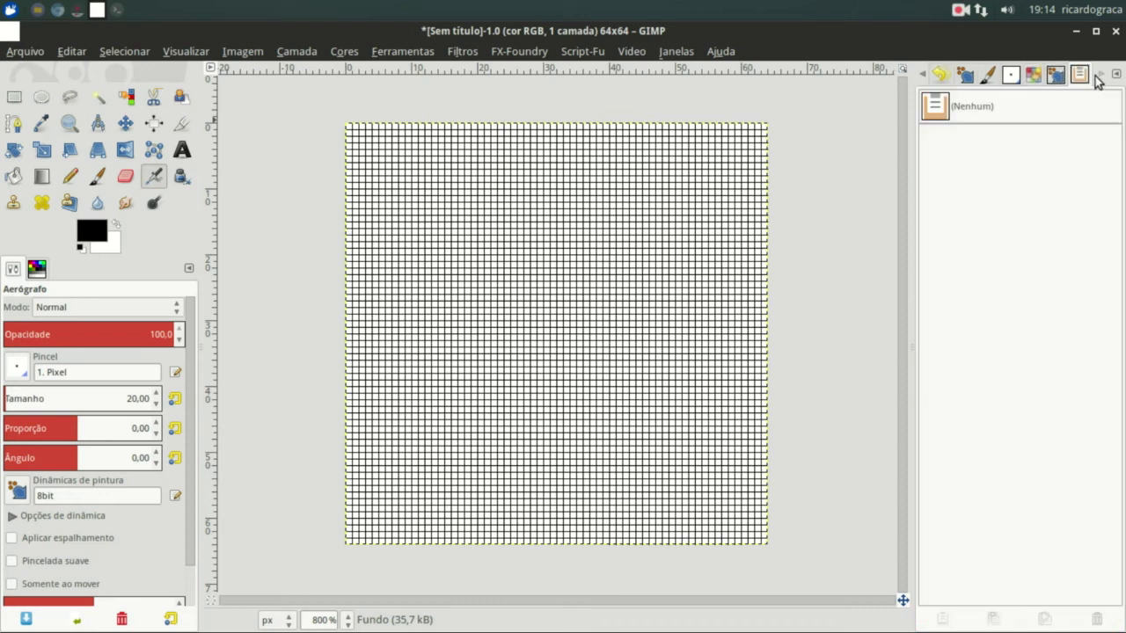
left_click(924, 79)
double_click(941, 130)
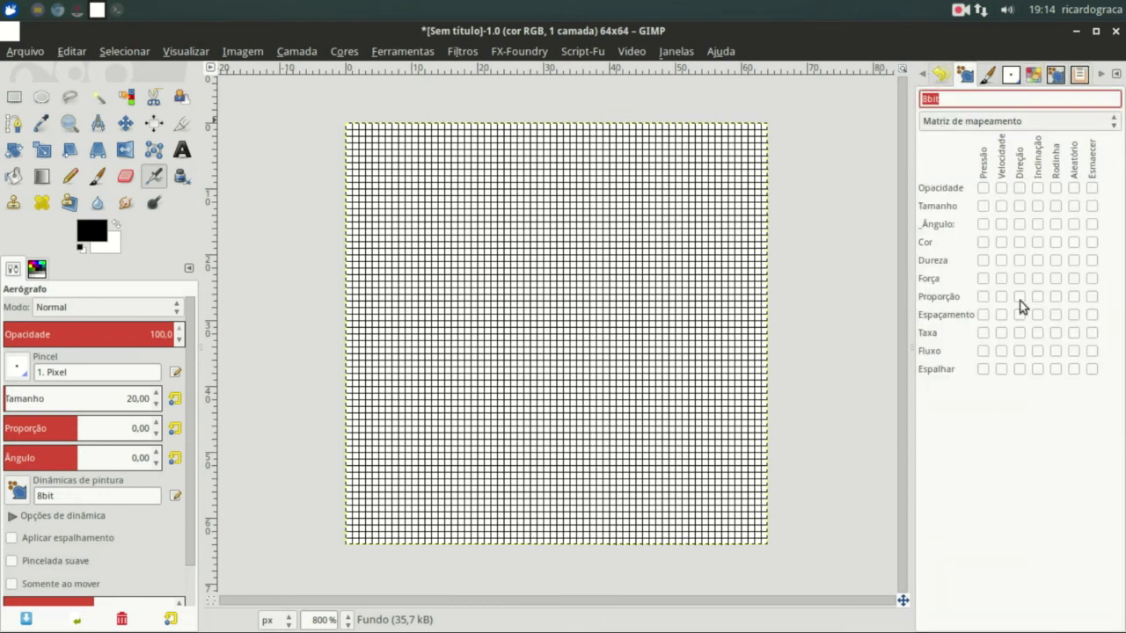
Test the size-1 pencil with a stroke on the grid, then remove it
left_click(70, 176)
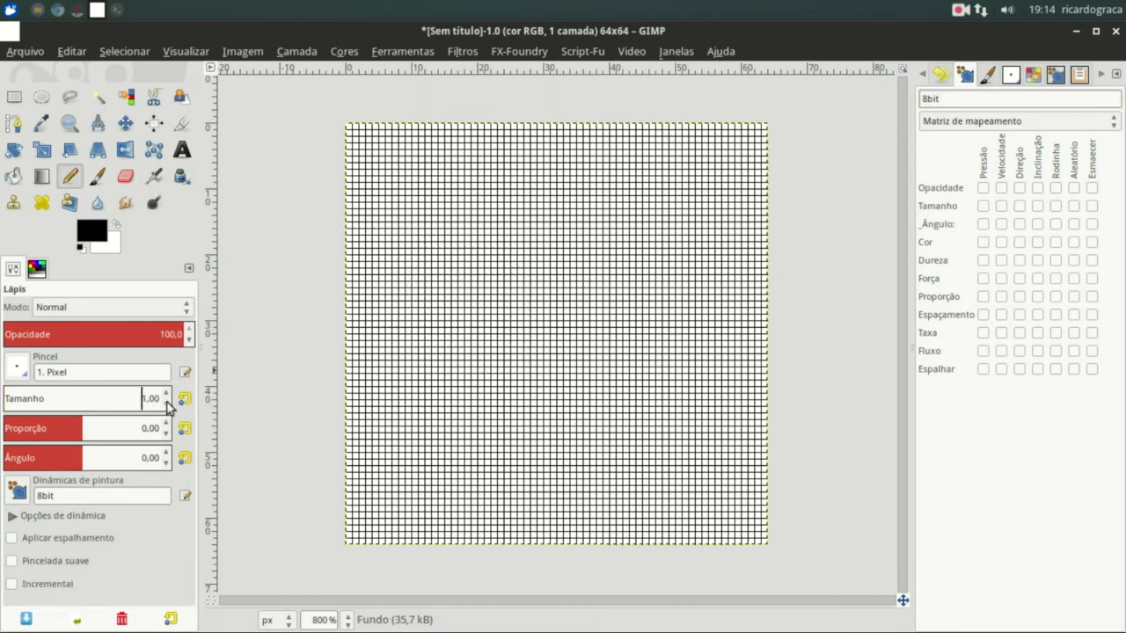
left_click_drag(580, 289, 520, 339)
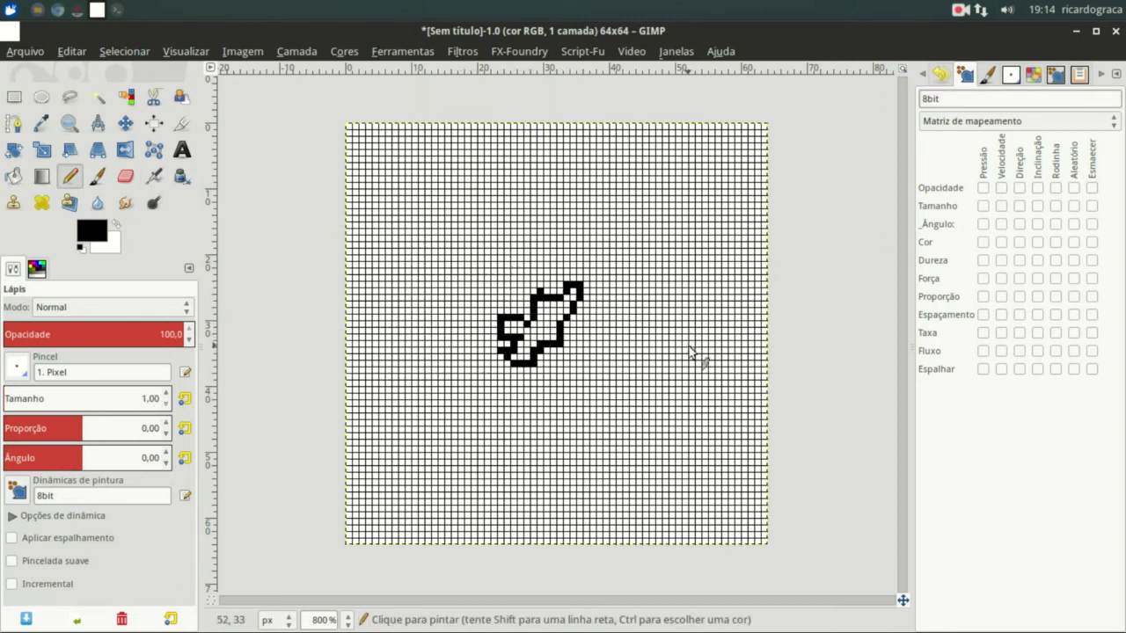
key("Delete")
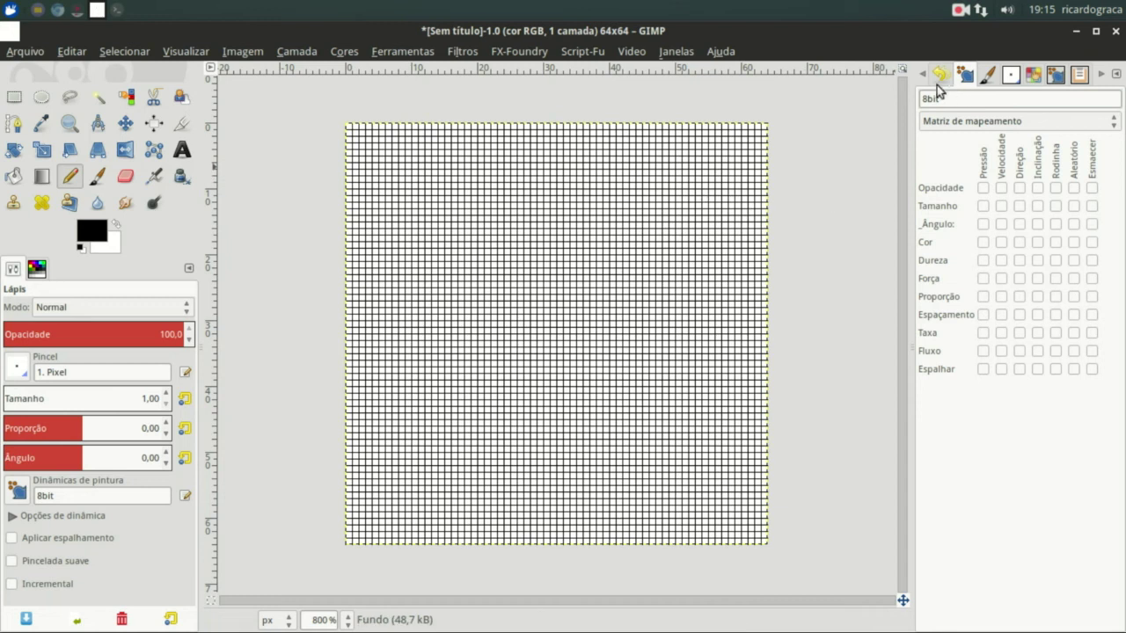
left_click(923, 75)
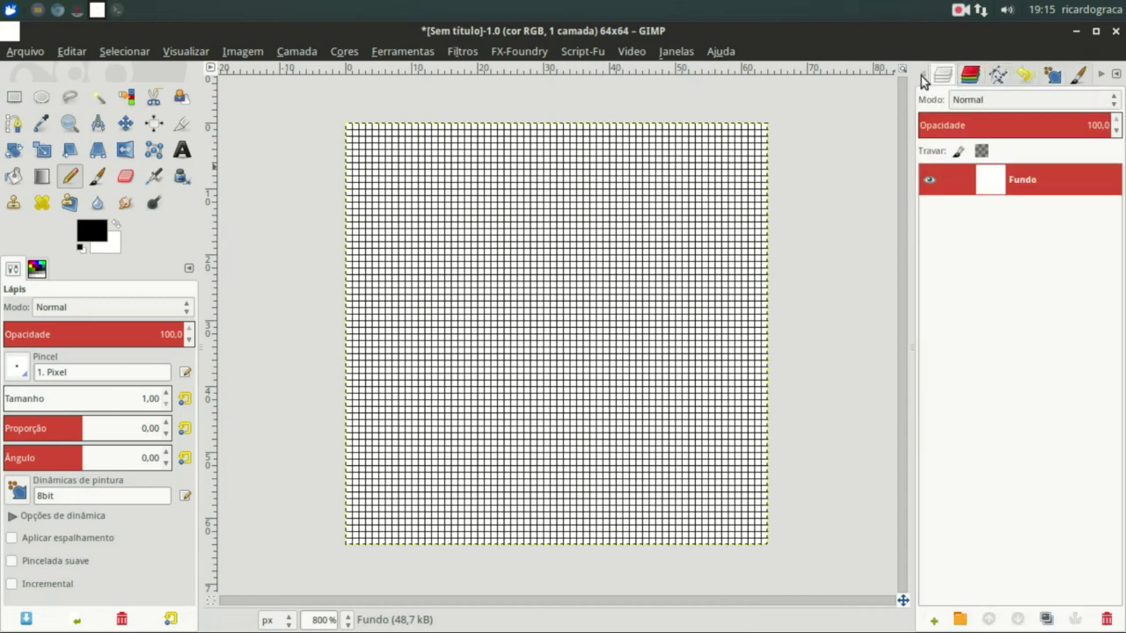
Add a transparent layer and delete the white Fundo background layer
left_click(934, 619)
left_click(648, 430)
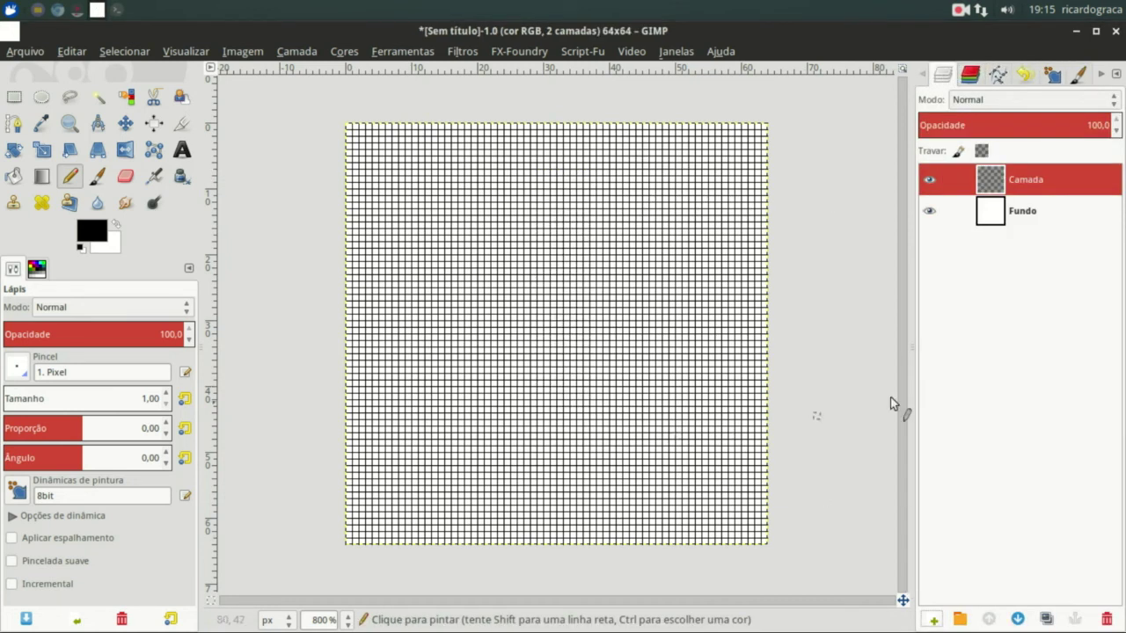
left_click(1106, 619)
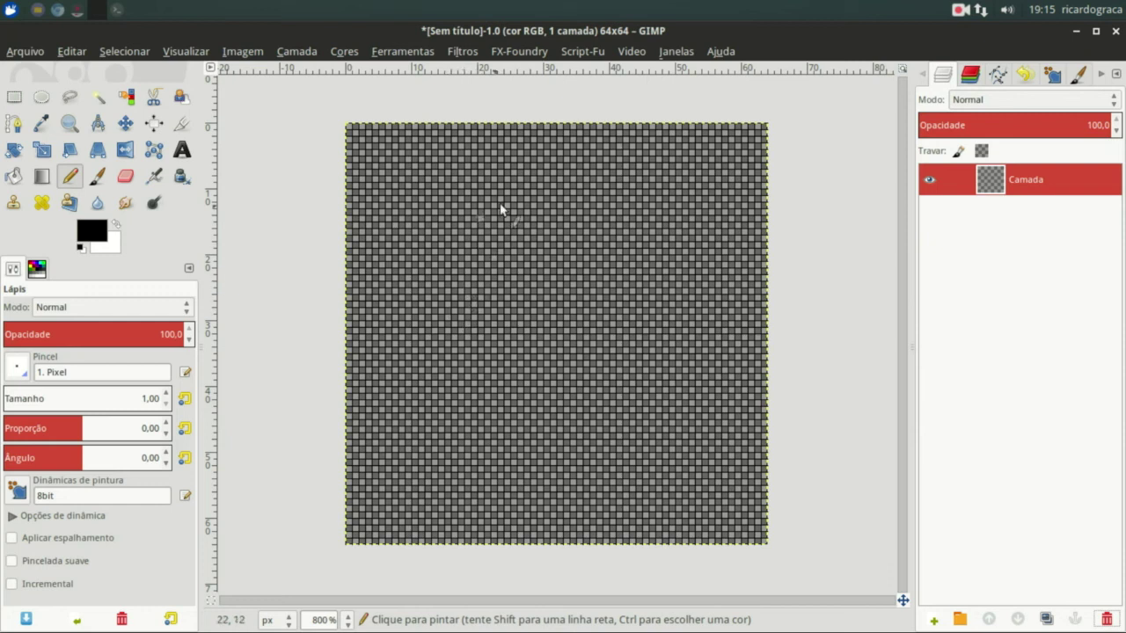
Fill a roughly 18×19 circle selection with brownish-yellow a28443
left_click(41, 97)
mouse_move(438, 222)
left_mouse_down()
mouse_move(609, 373)
mouse_move(512, 288)
left_mouse_up()
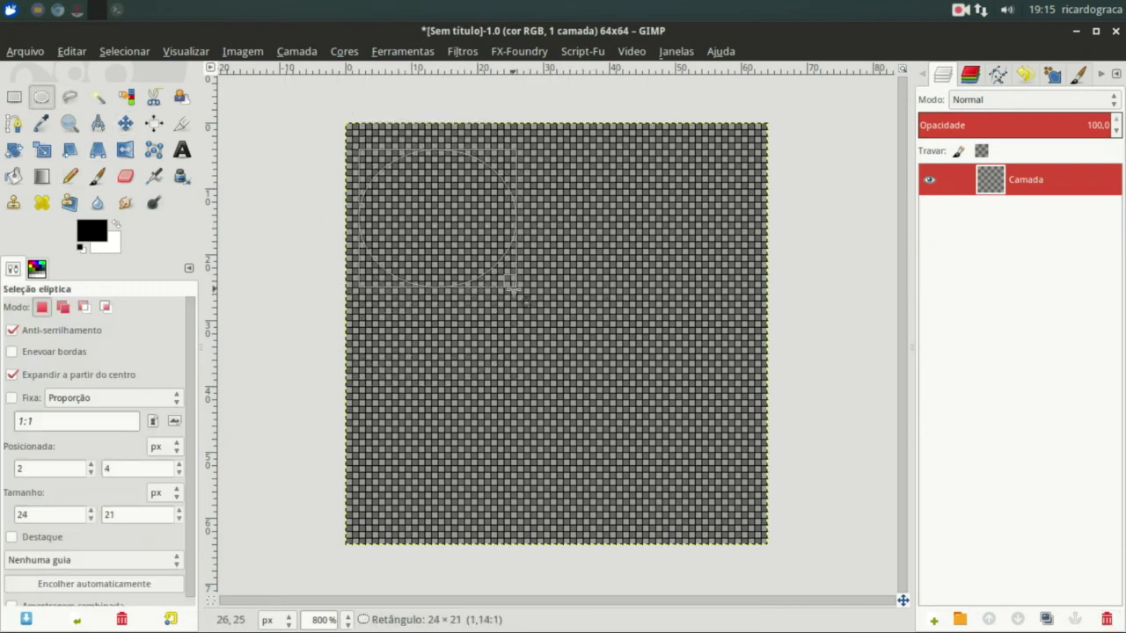
left_click_drag(513, 289, 508, 288)
left_click_drag(432, 211, 507, 276)
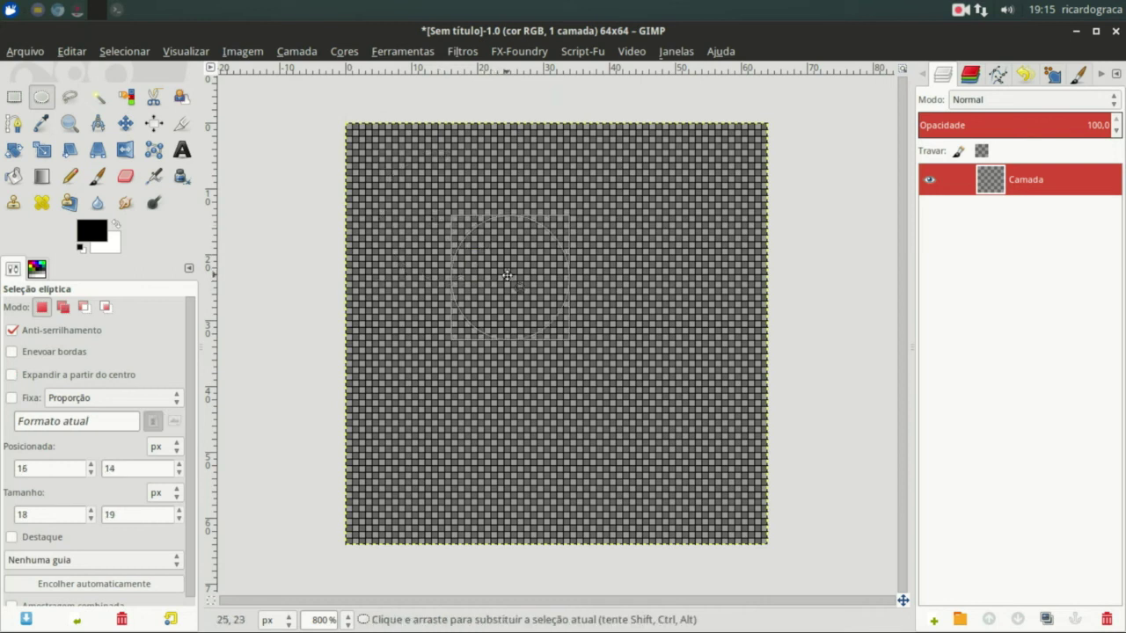
left_click(92, 231)
left_click(668, 243)
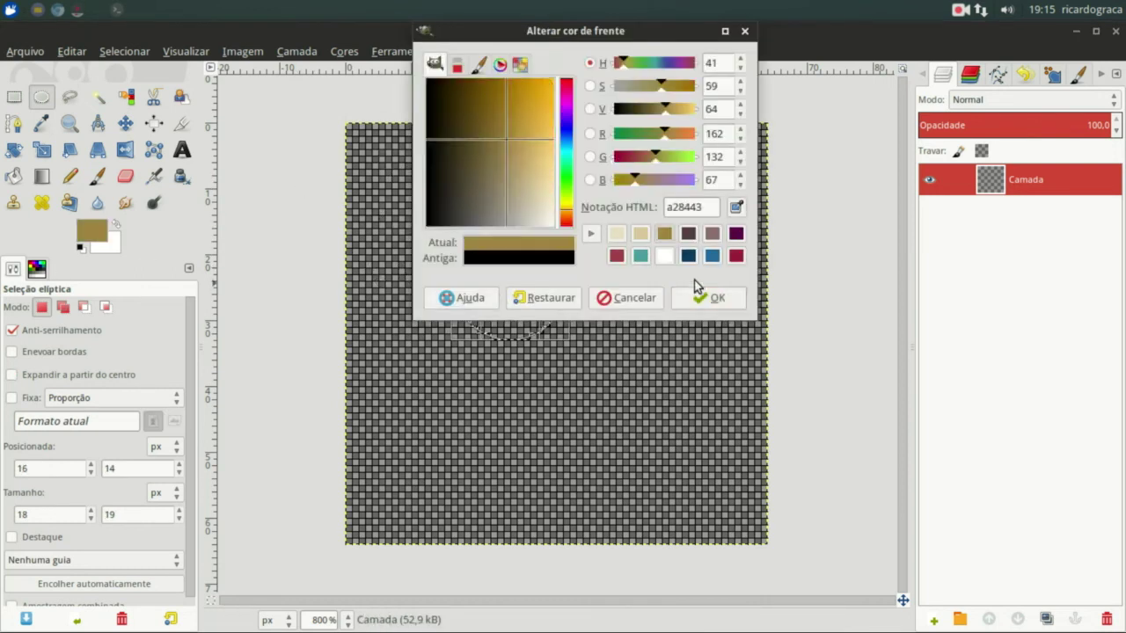
left_click(698, 291)
key("ctrl+comma")
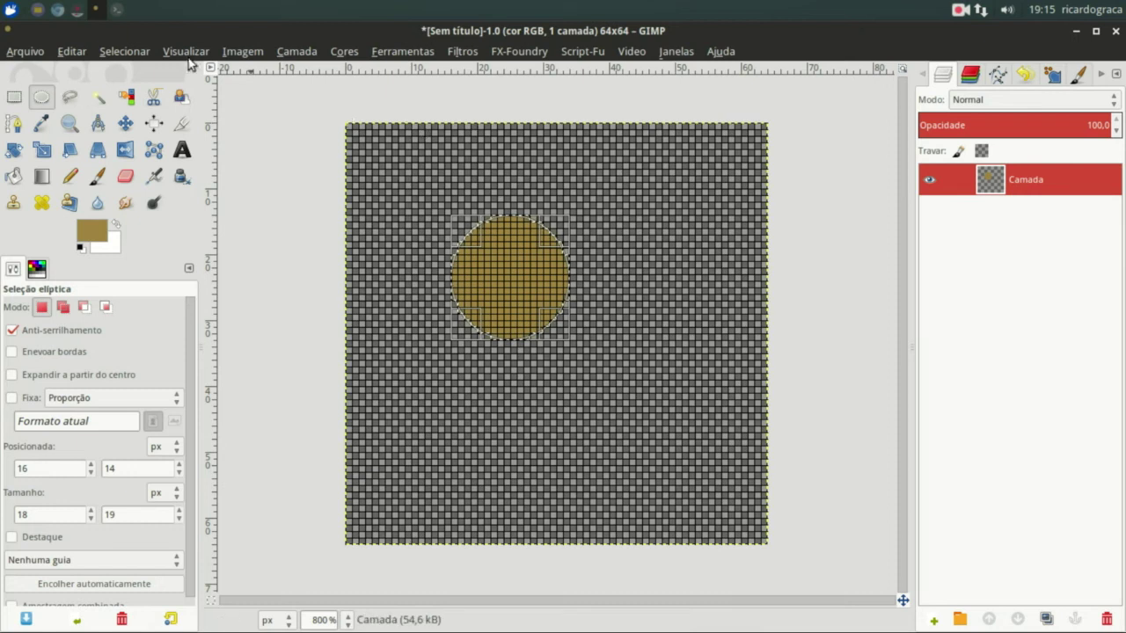
Clear the selection and pick a light beige pencil colour for the highlight
left_click(124, 51)
left_click(123, 88)
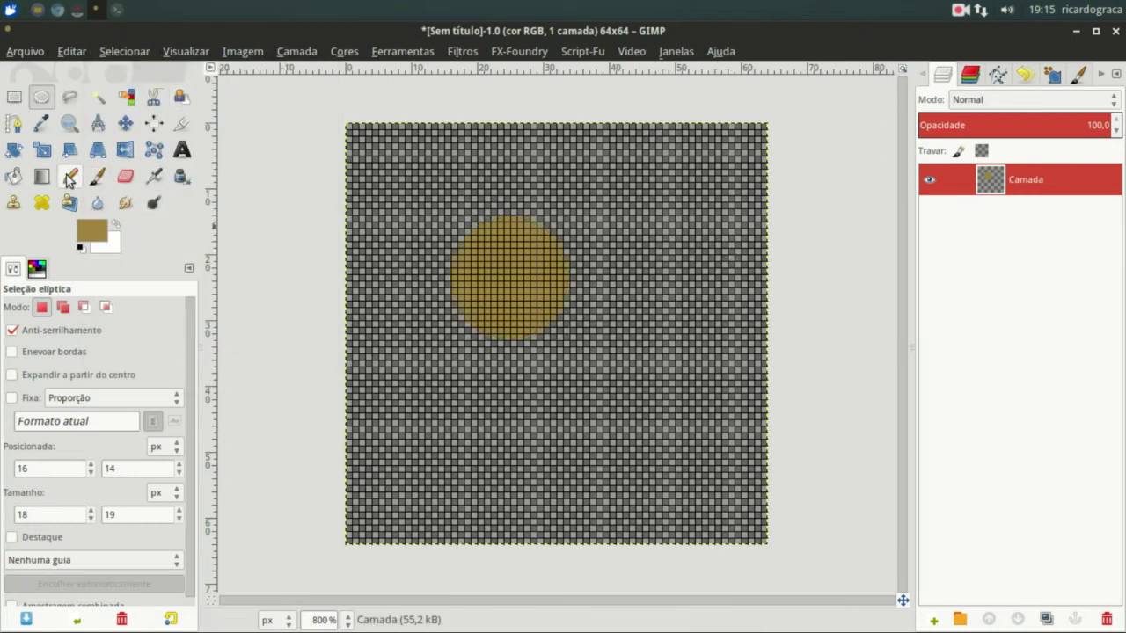
left_click(69, 177)
left_click(91, 230)
left_click(642, 236)
left_click(711, 298)
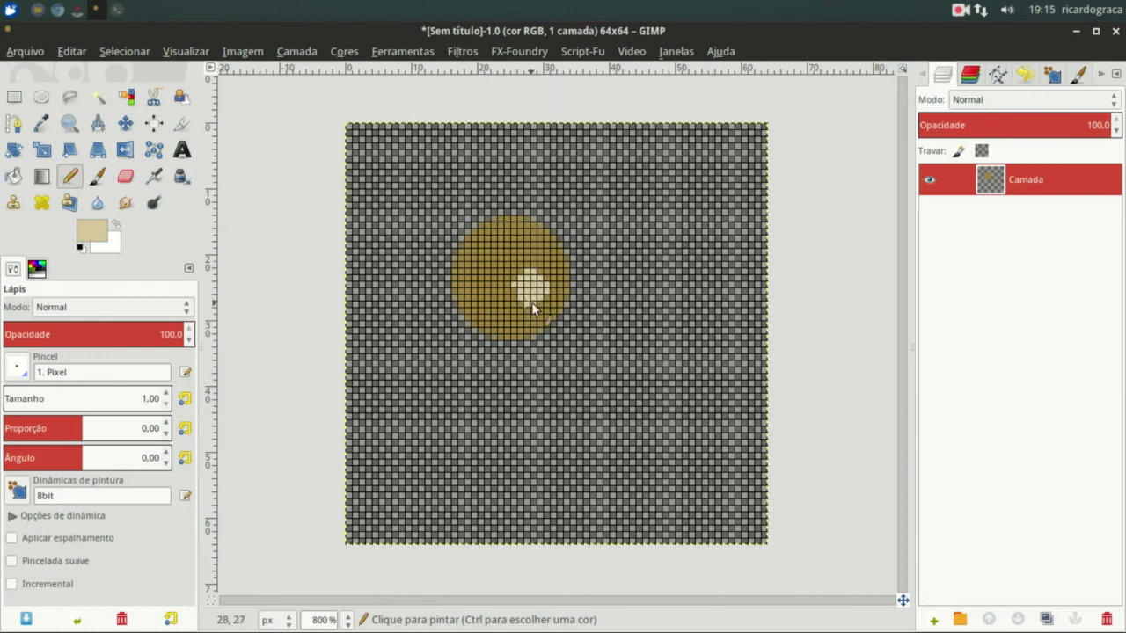
left_click(92, 231)
left_click(666, 239)
left_click(711, 298)
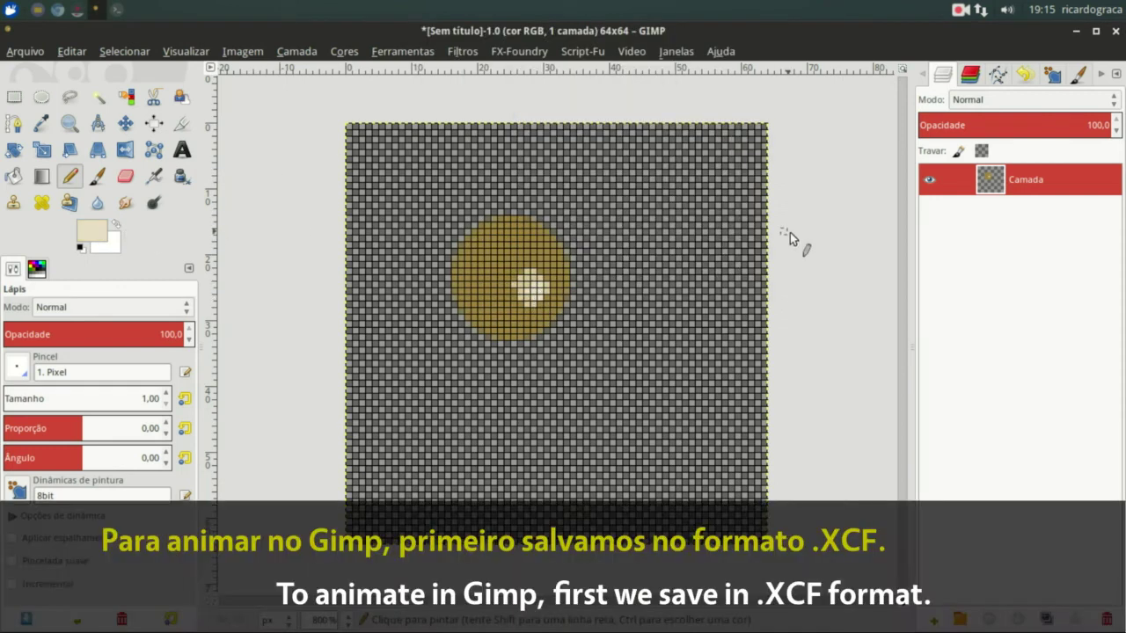
Save the ball image as A.xcf in the GIMP folder
left_click(25, 51)
left_click(52, 185)
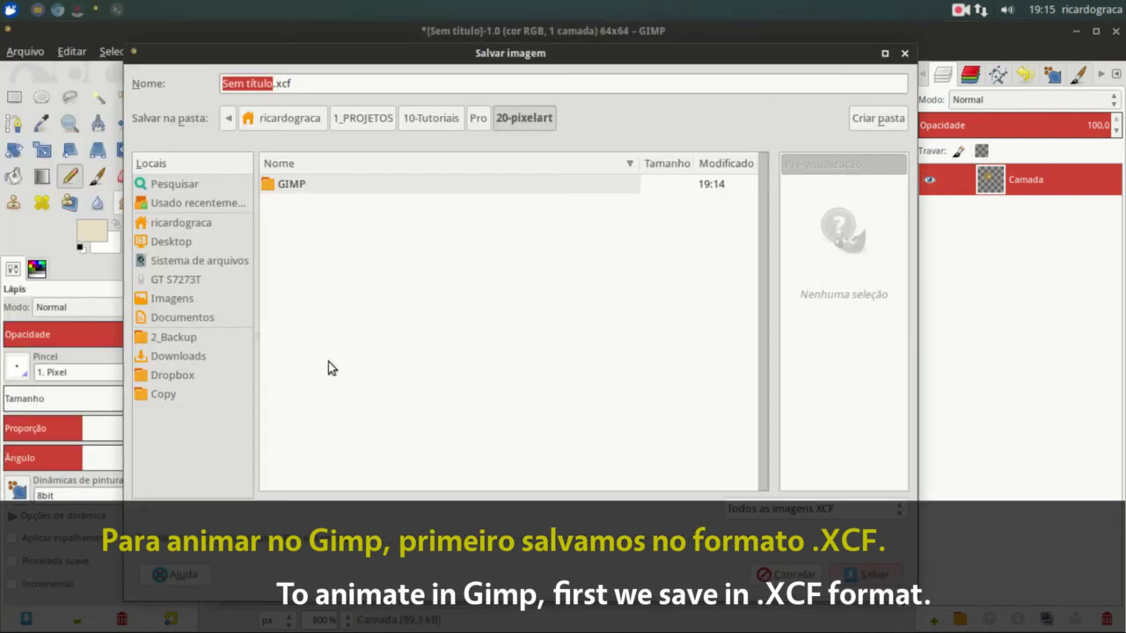
left_click(299, 191)
double_click(299, 185)
left_click_drag(277, 83, 223, 83)
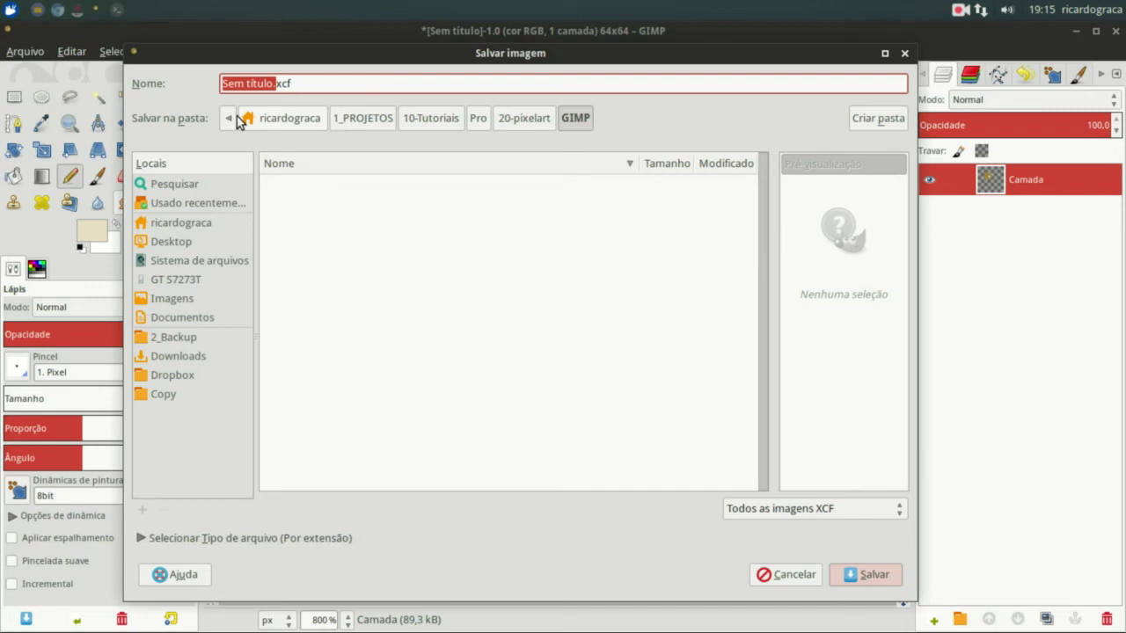
type("A")
left_click(864, 574)
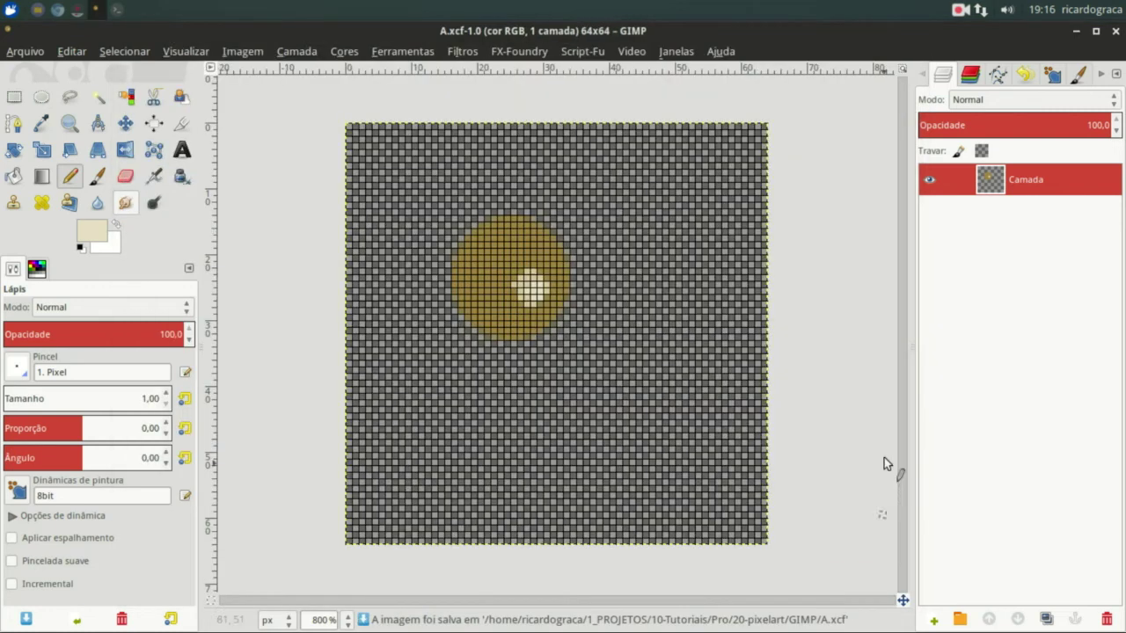
Duplicate the frame 7 times with Duplicar quadros
left_click(629, 52)
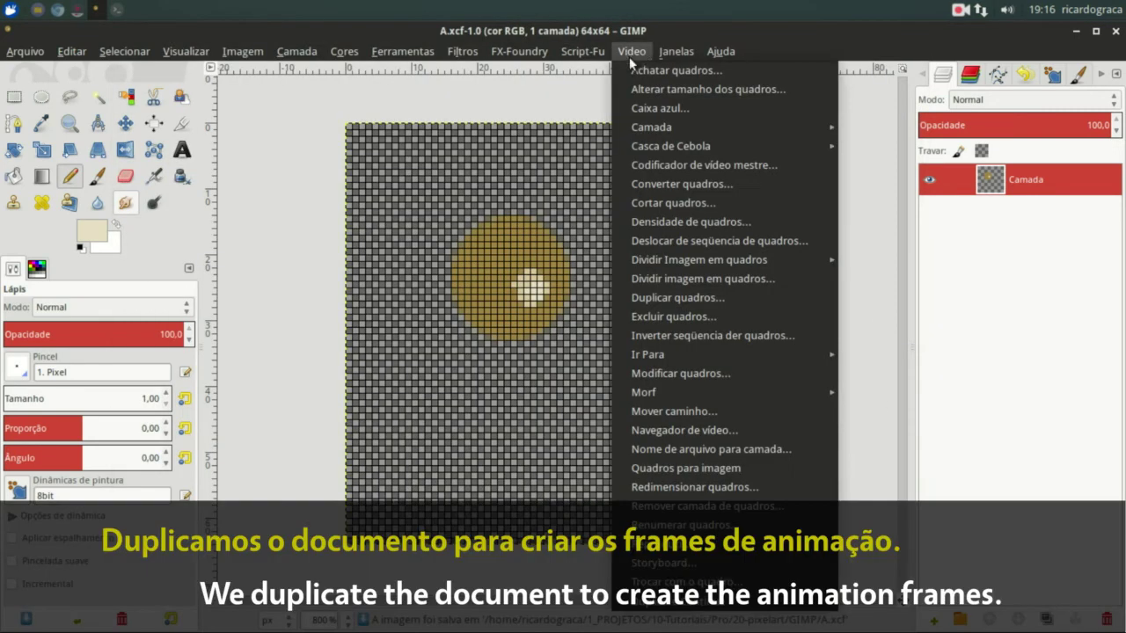
left_click(677, 297)
left_click(727, 323)
left_click(727, 323)
left_click(727, 322)
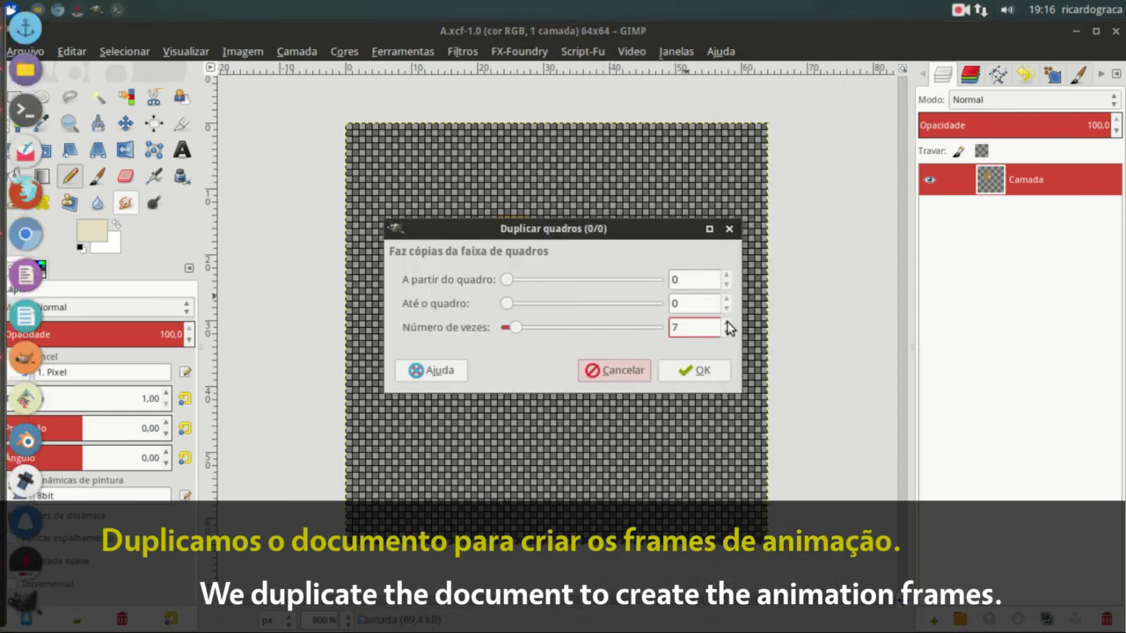
left_click(727, 323)
left_click(700, 373)
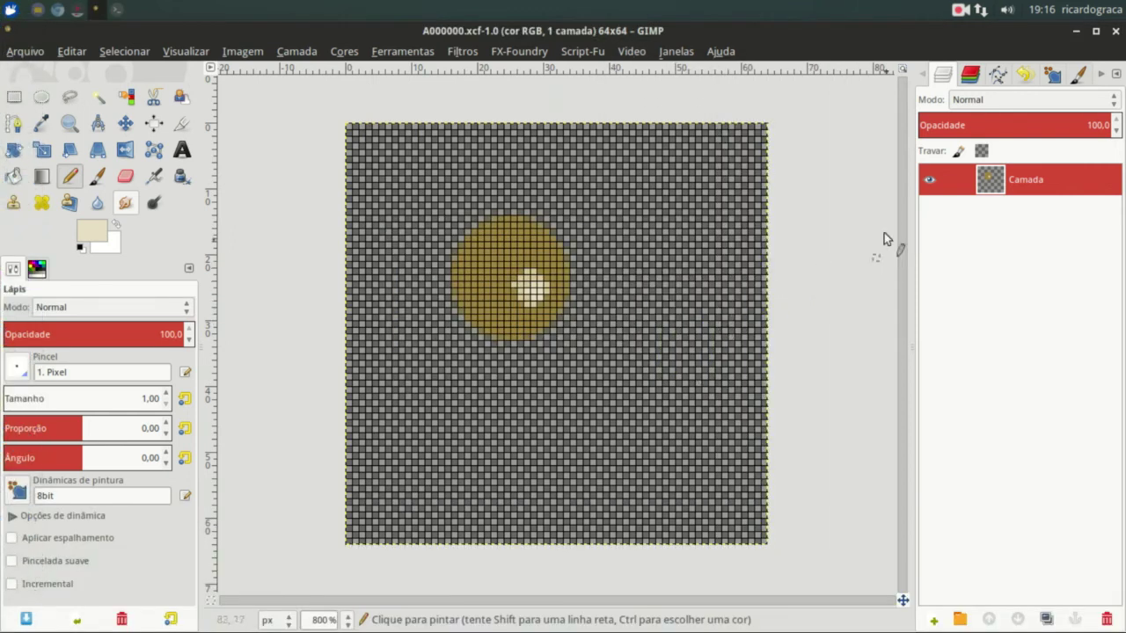
Set the onion skin to Bidirecional (duplo) mode, reference frame -1, with ascending and cyclic options
left_click(635, 51)
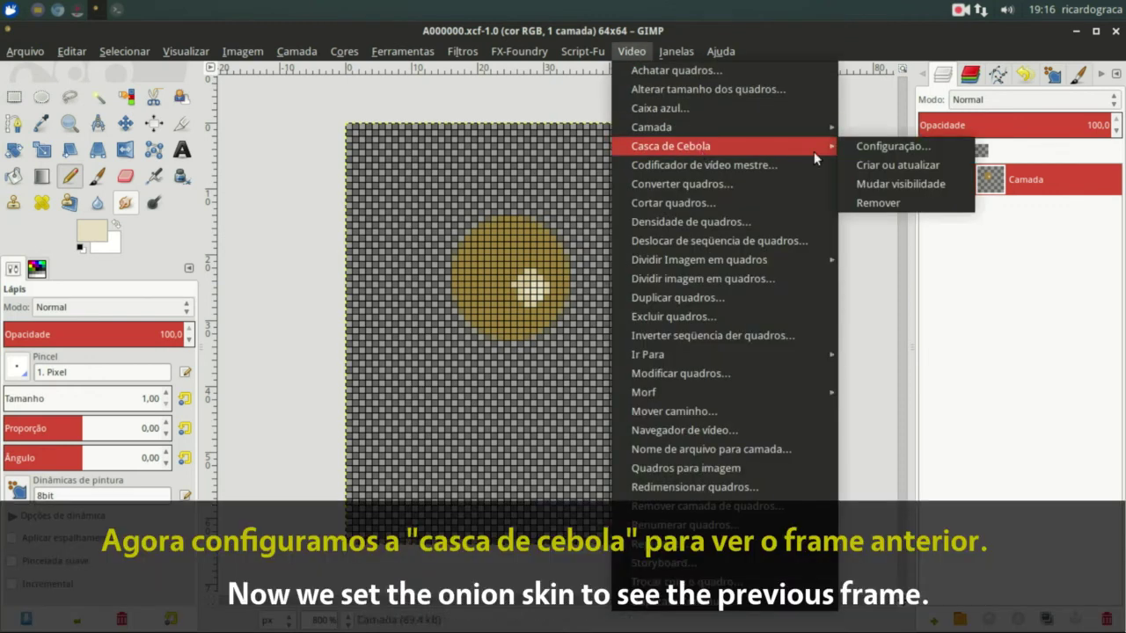
left_click(890, 146)
left_click(519, 149)
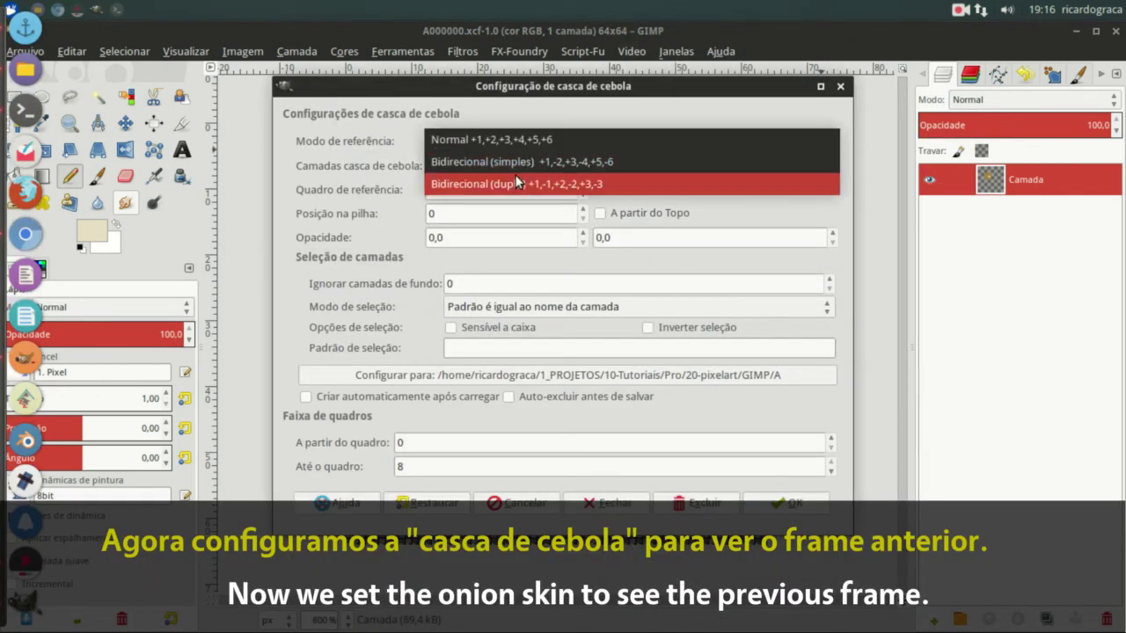
left_click(532, 184)
left_click(582, 194)
left_click(600, 166)
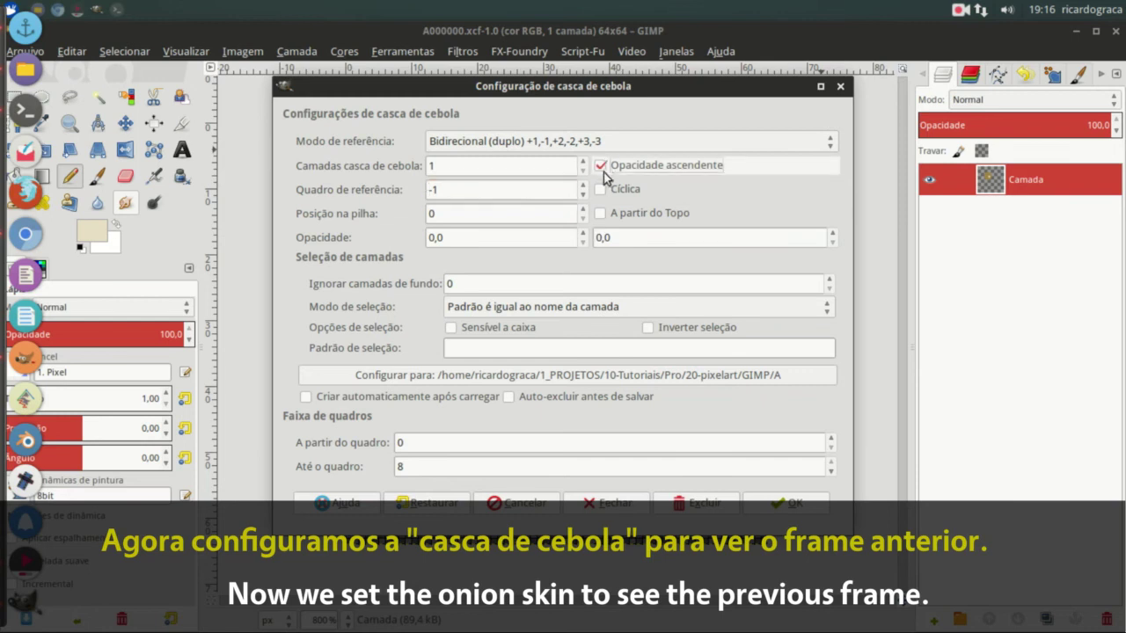
left_click(600, 189)
Give the onion skin 50 opacity on all visible layers, with auto-create and auto-delete, and apply
double_click(455, 238)
double_click(607, 236)
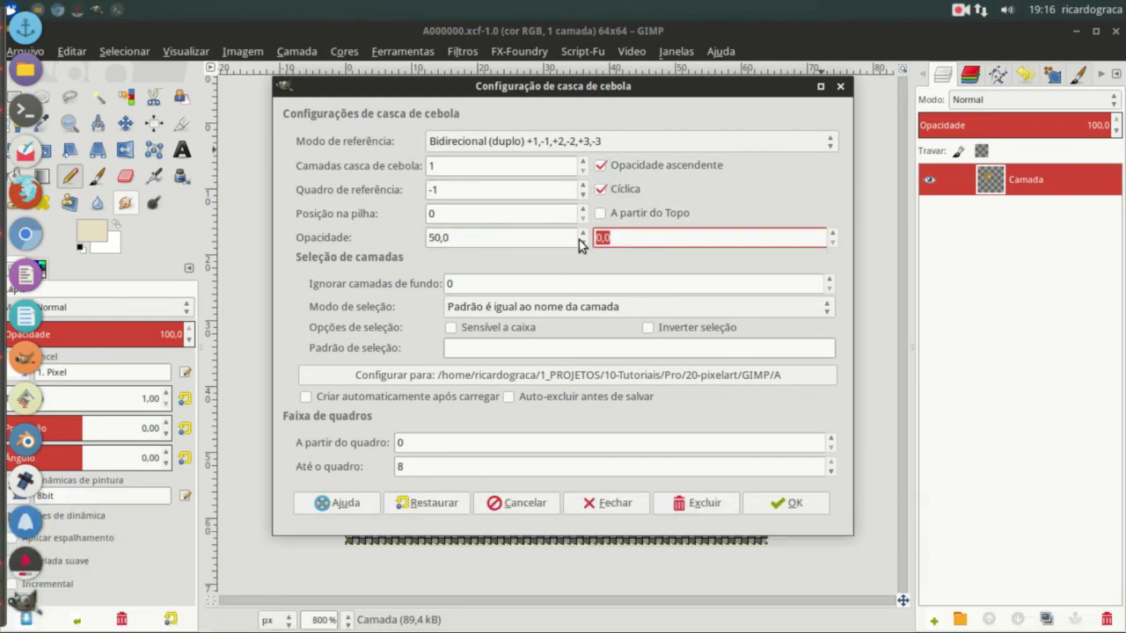
type("50")
left_click(517, 307)
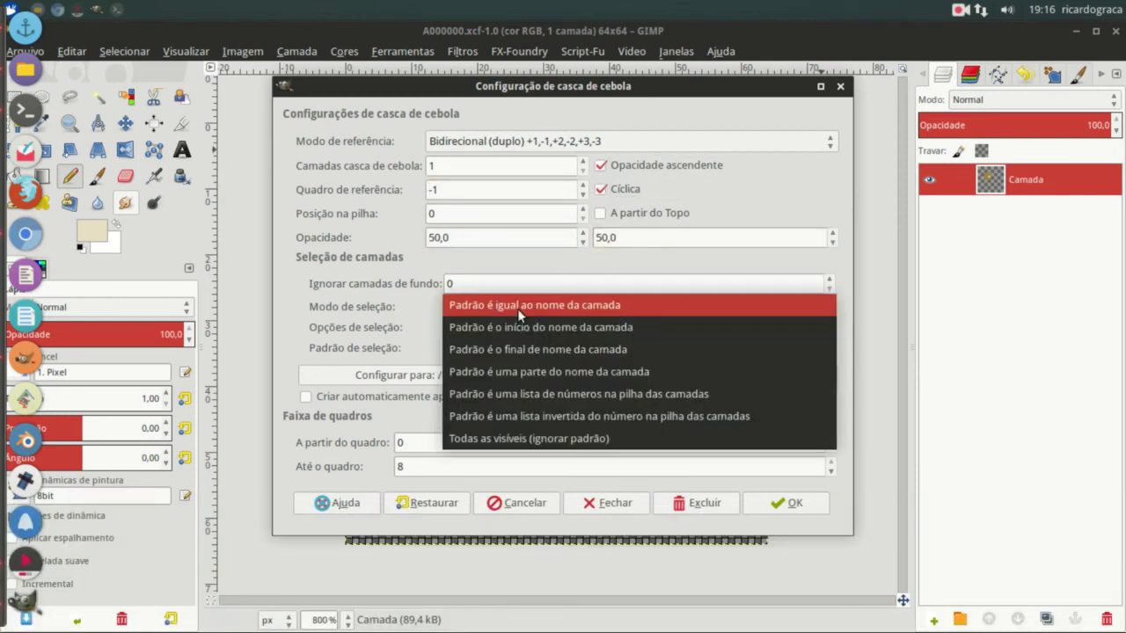
left_click(464, 438)
left_click(458, 397)
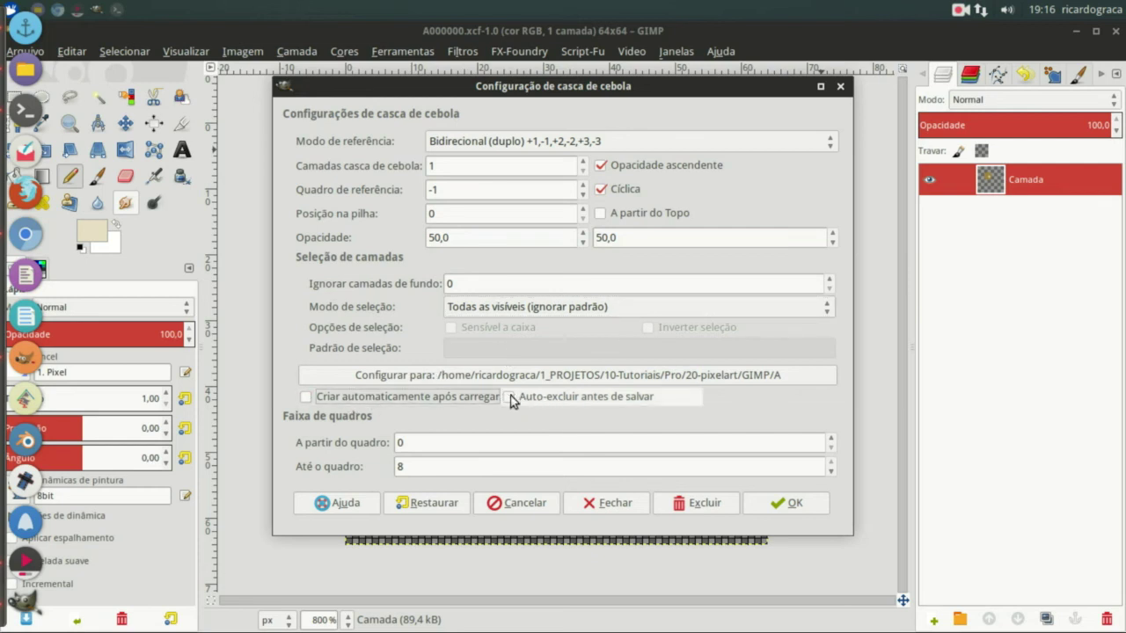
left_click(510, 398)
left_click(788, 502)
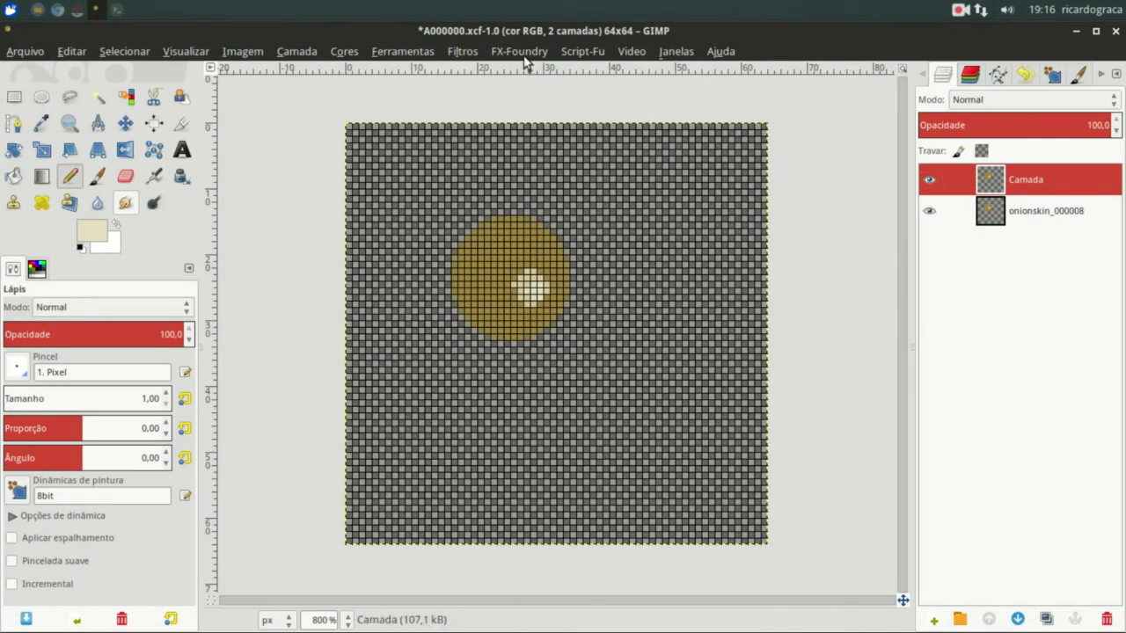
In frame A000001, move the ball down and to the right, then clear the selection
left_click(632, 52)
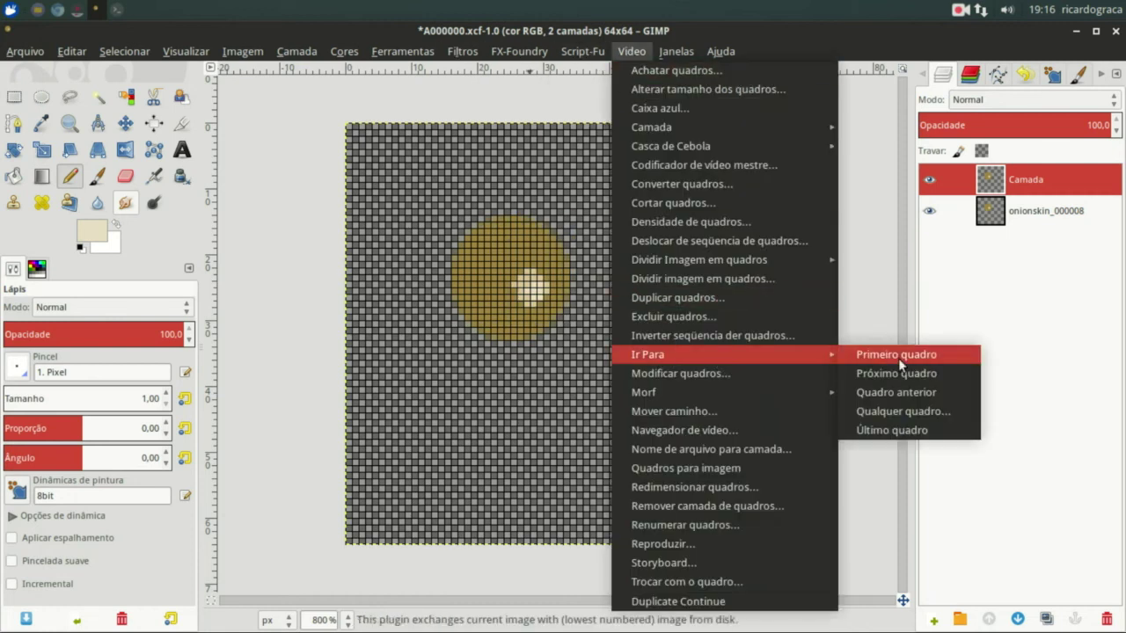
left_click(932, 370)
key("r")
left_click_drag(410, 181, 608, 372)
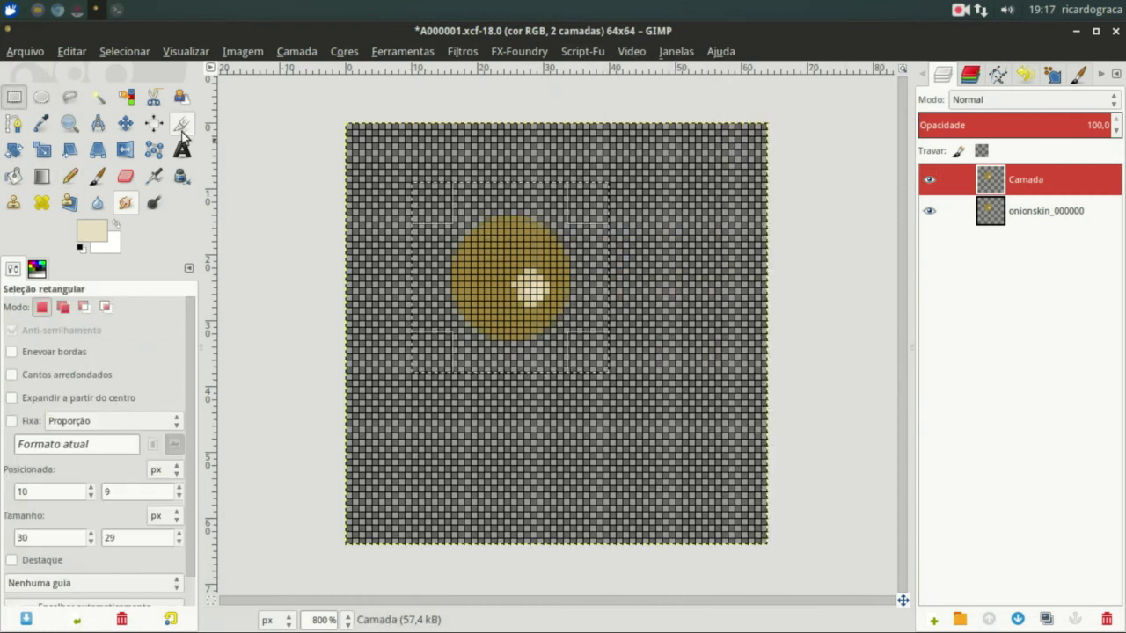
key("m")
left_click_drag(539, 299, 605, 345)
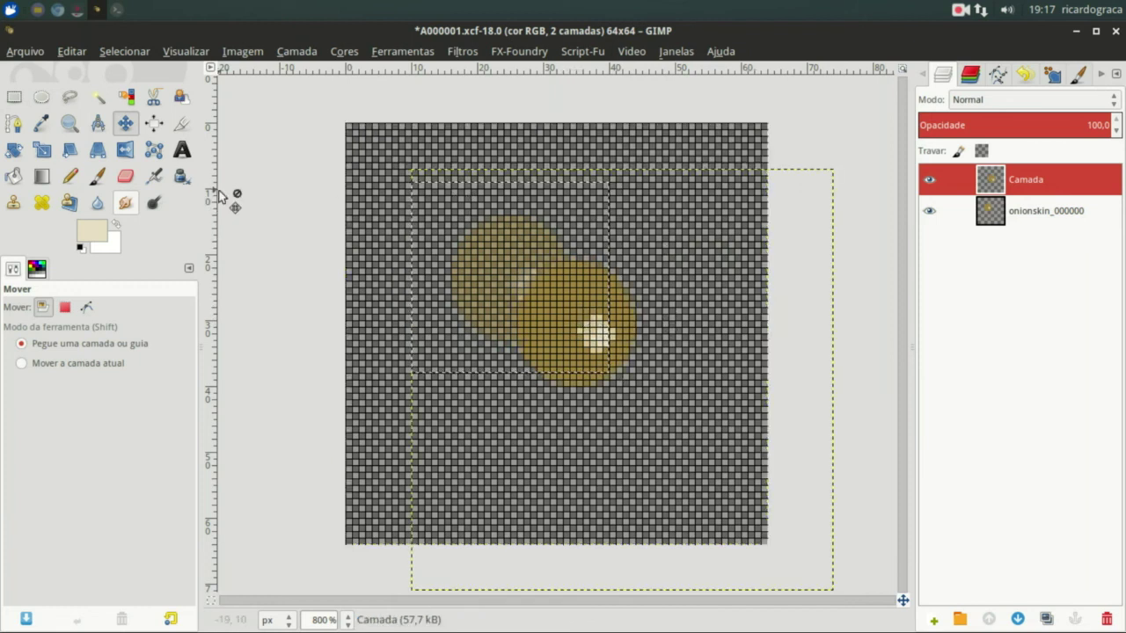
key("ctrl+shift+a")
left_click(14, 97)
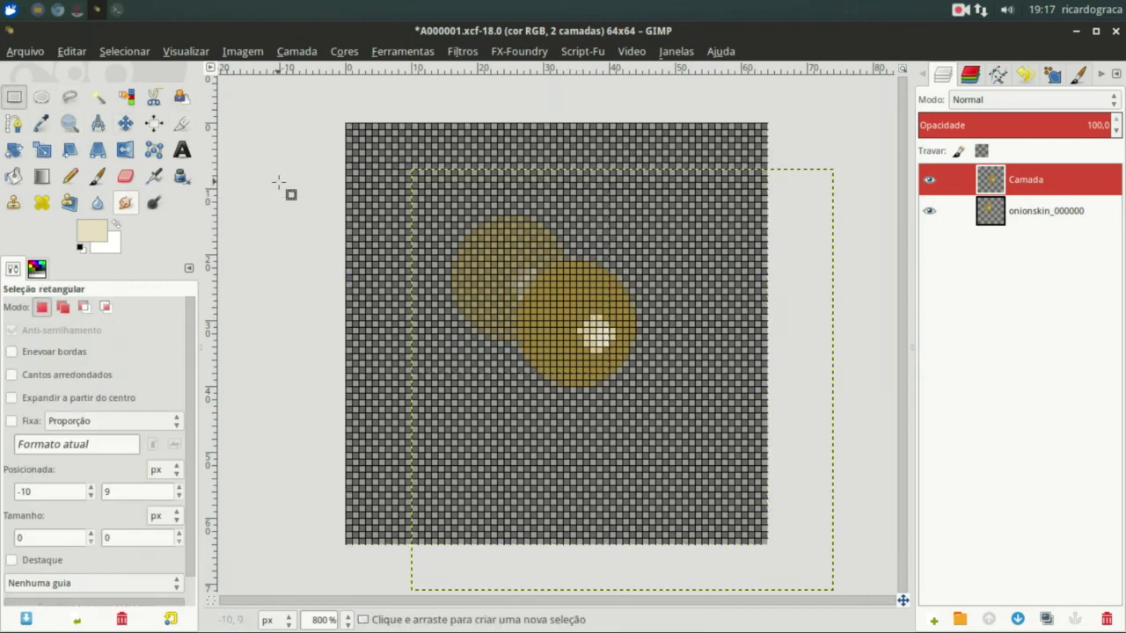
Go to frame A000002 and select the ball area for moving
left_click(631, 51)
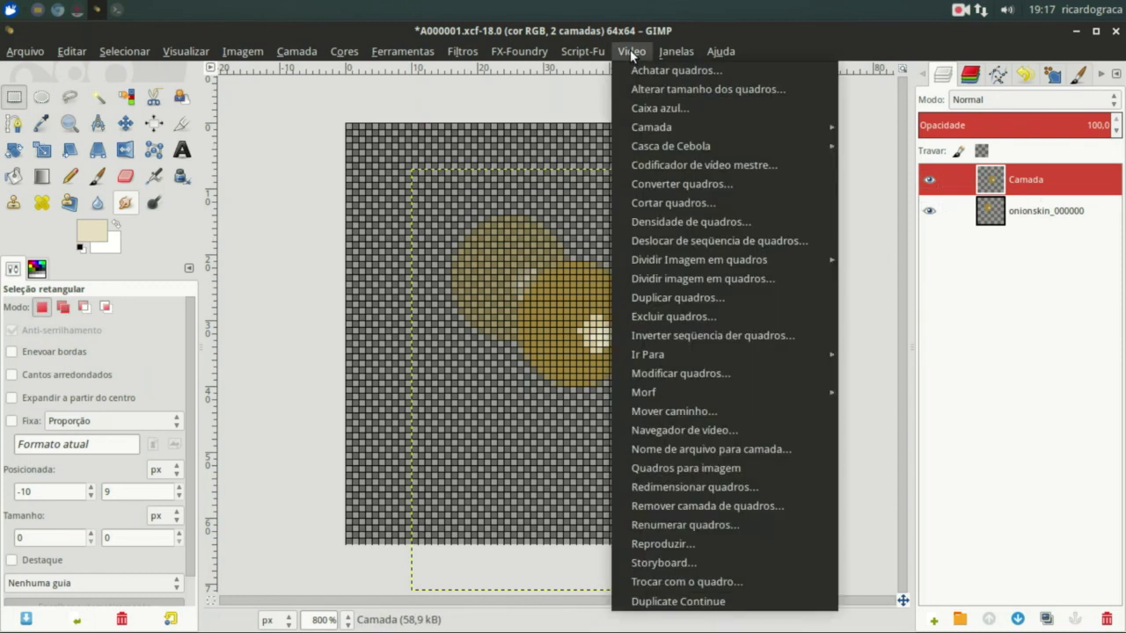
left_click(902, 373)
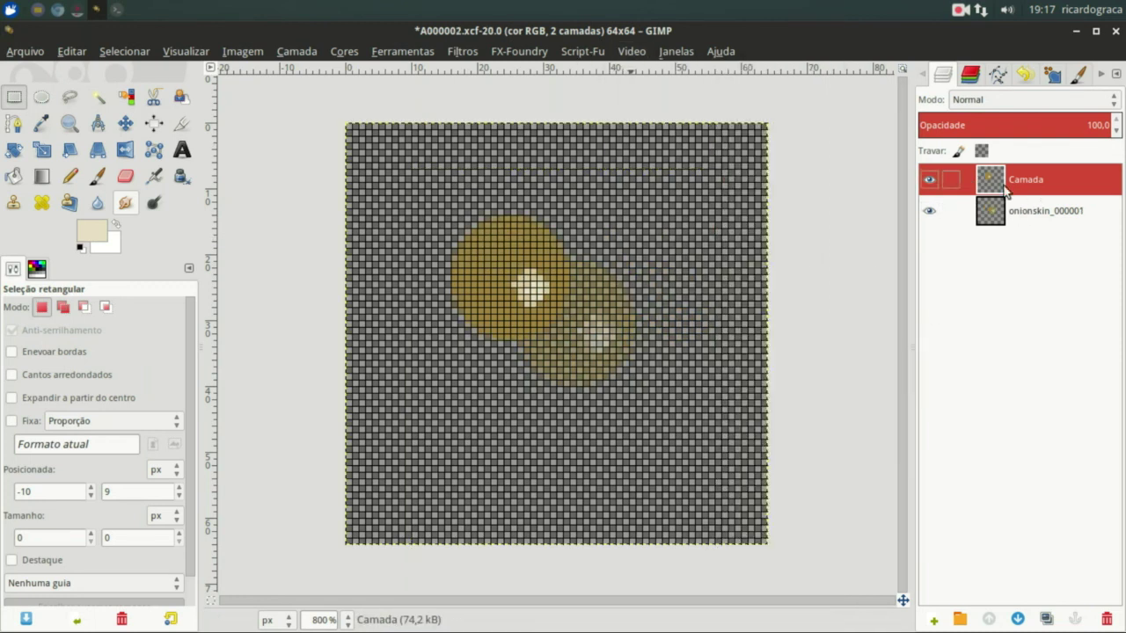
mouse_move(417, 189)
left_mouse_down()
mouse_move(561, 301)
mouse_move(744, 408)
left_mouse_up()
key("m")
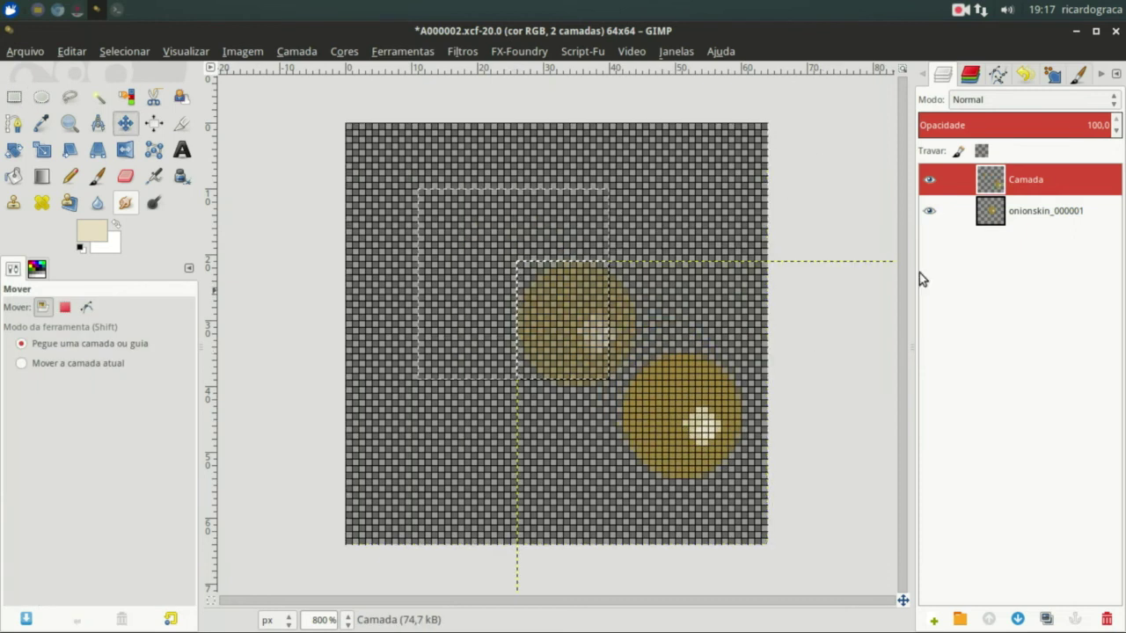
In frame A000003, move the ball toward the bottom-right corner and squash it narrower
left_click(631, 51)
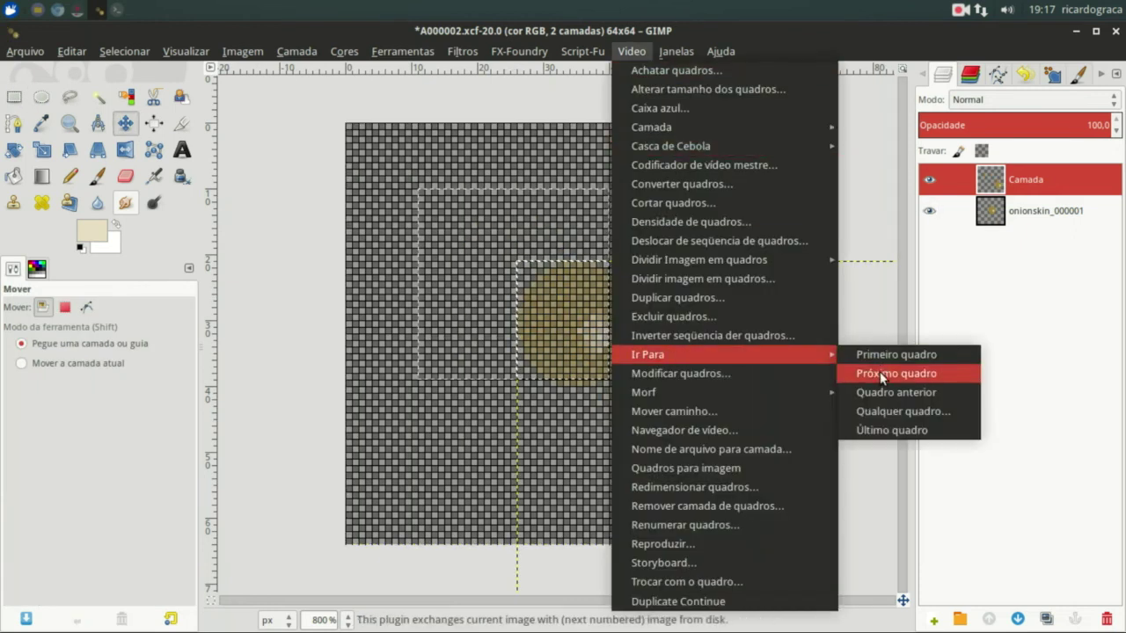
left_click(880, 373)
key("r")
left_click_drag(402, 181, 606, 369)
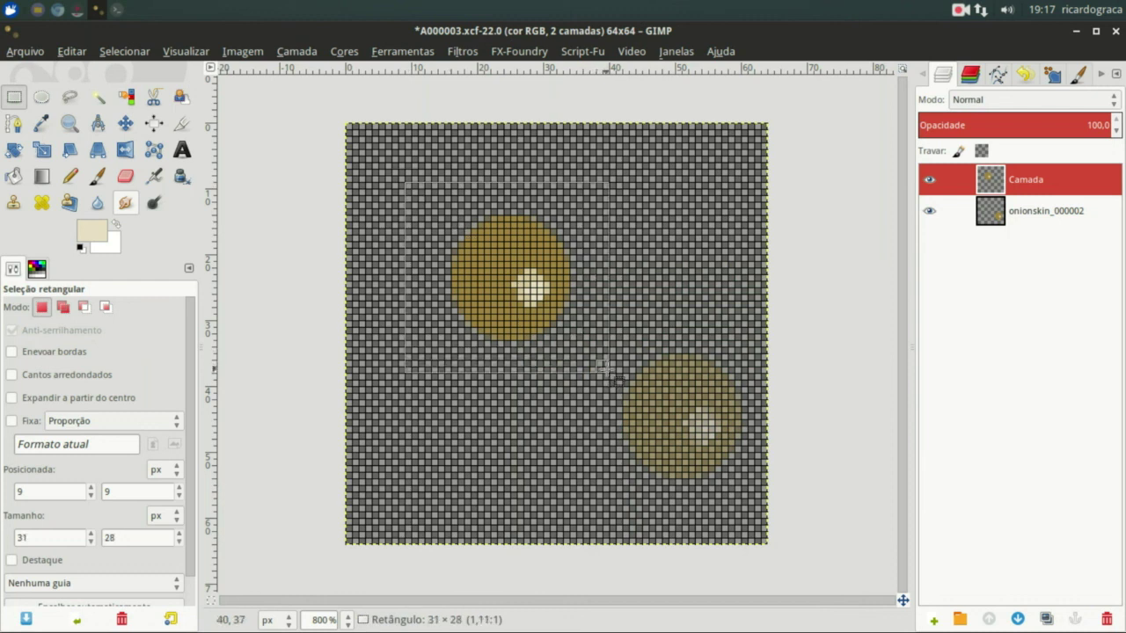
key("m")
left_click_drag(515, 279, 711, 453)
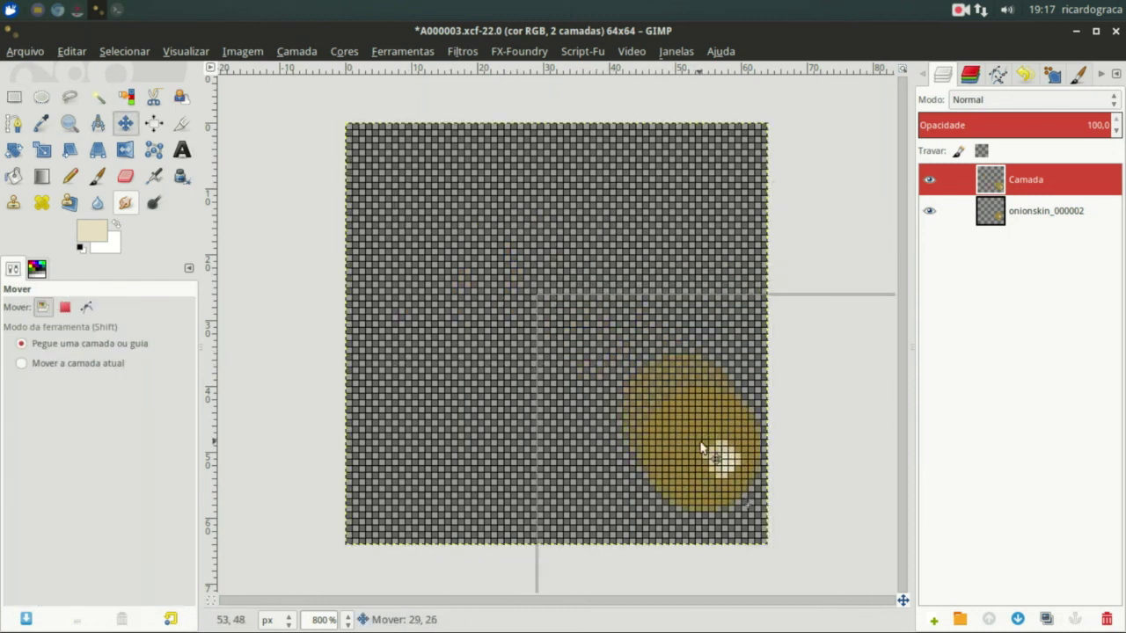
key("shift+t")
left_click(712, 454)
left_click_drag(549, 514, 655, 447)
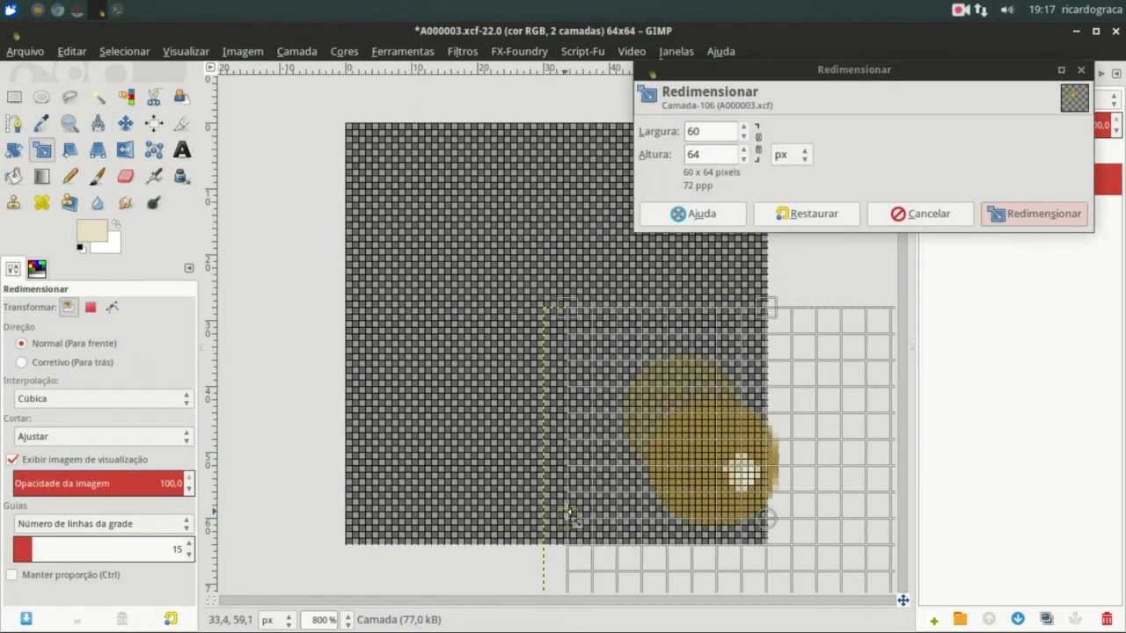
left_click(1017, 220)
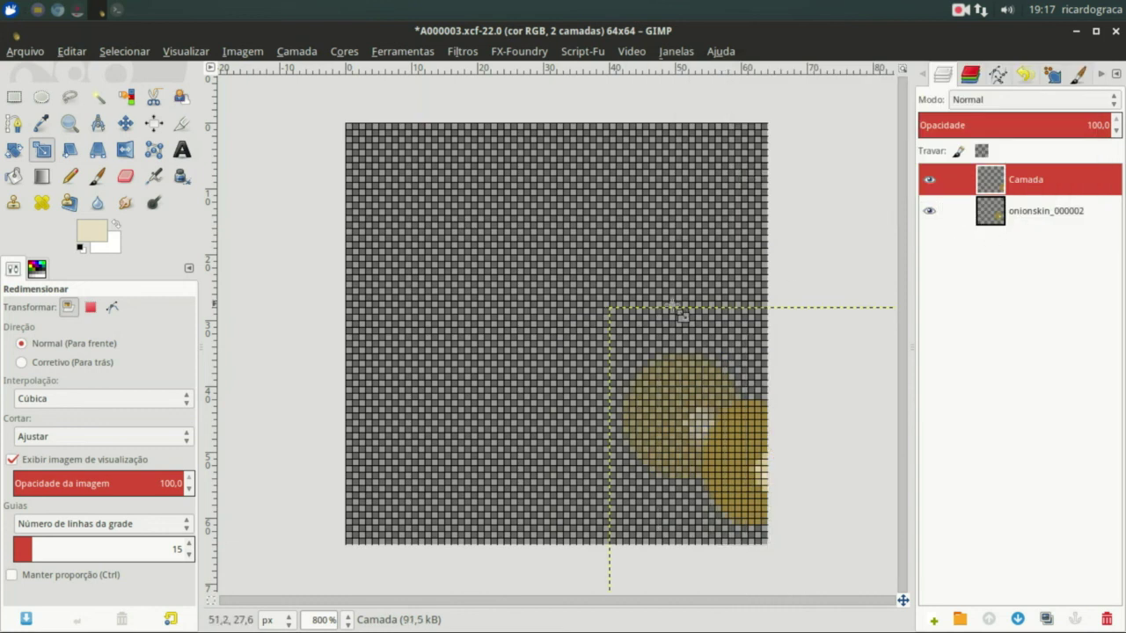
left_click(129, 125)
mouse_move(718, 473)
left_mouse_down()
mouse_move(692, 459)
mouse_move(706, 454)
left_mouse_up()
In frame A000004, move the ball down-right, widen it to 78 px and tilt it about -8.65°
left_click(631, 51)
mouse_move(648, 354)
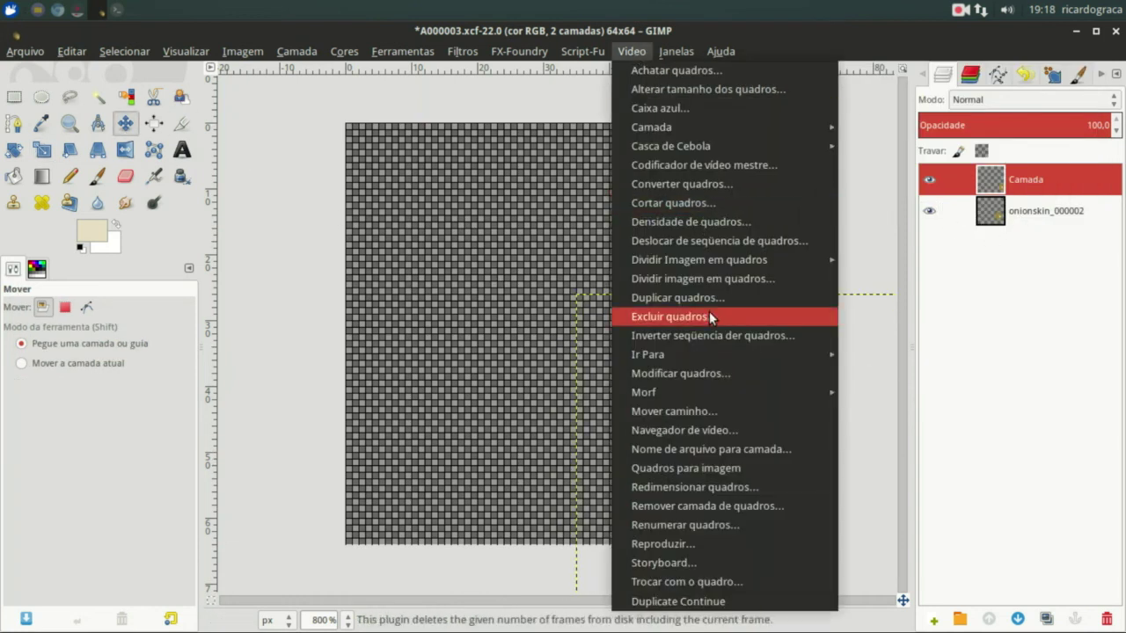
left_click(885, 373)
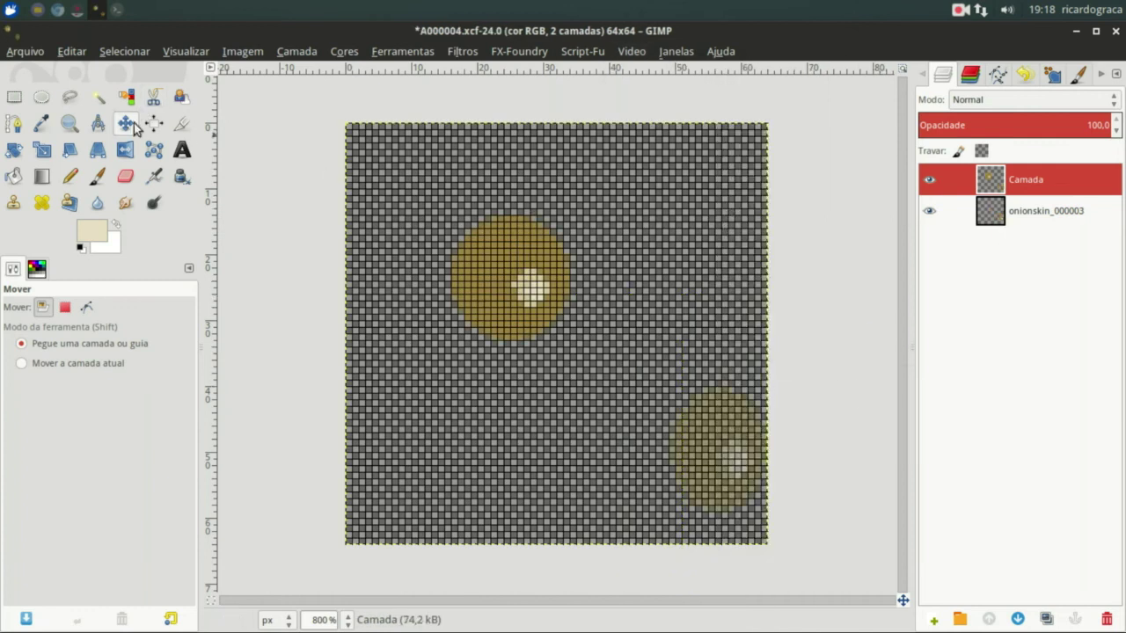
mouse_move(497, 288)
left_mouse_down()
mouse_move(630, 465)
mouse_move(578, 470)
left_mouse_up()
key("shift+s")
type("78")
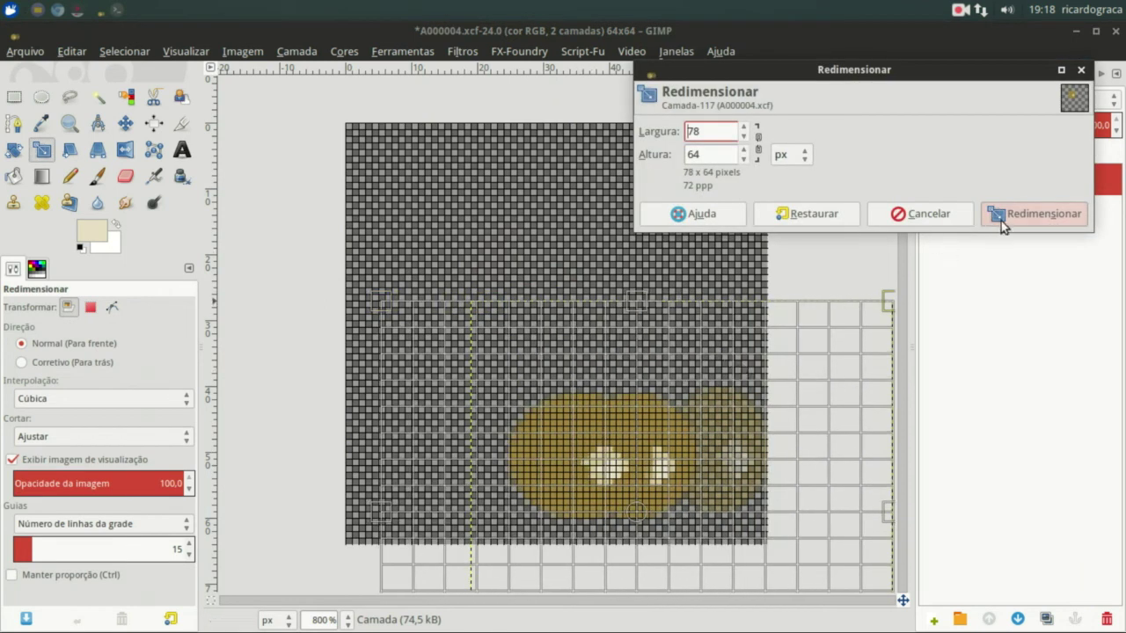
left_click(1003, 220)
left_click(13, 151)
mouse_move(610, 460)
left_mouse_down()
mouse_move(545, 493)
mouse_move(619, 485)
left_mouse_up()
left_click(1032, 362)
left_click(124, 123)
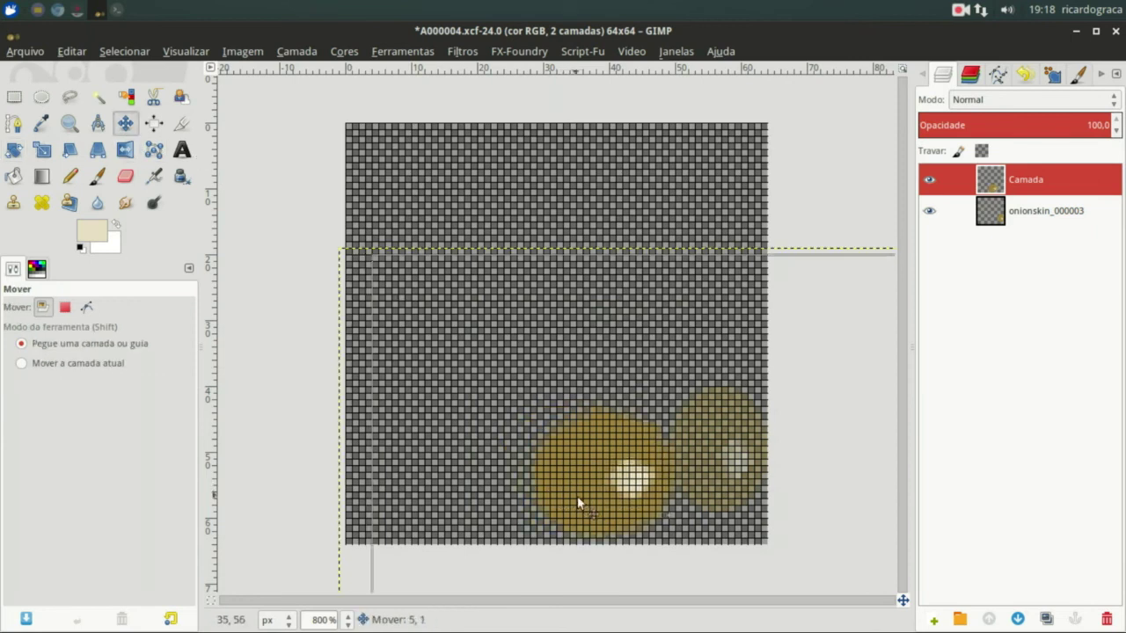
left_click(630, 52)
mouse_move(648, 355)
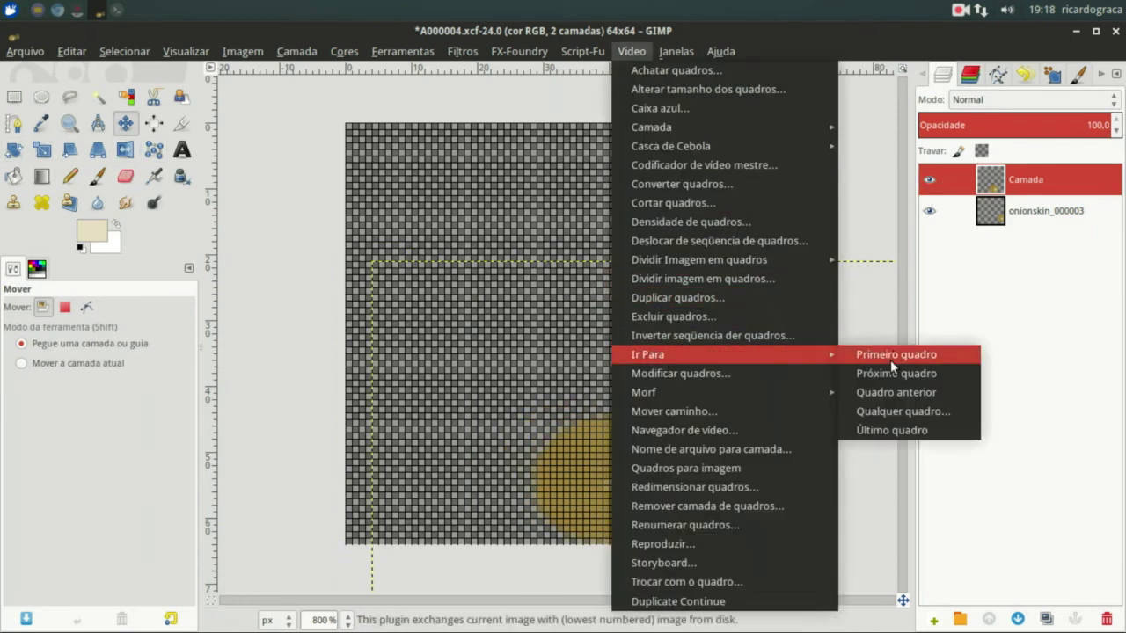
In frame A000005, move the ball lower-left and rotate it slightly as it bounces back
left_click(882, 375)
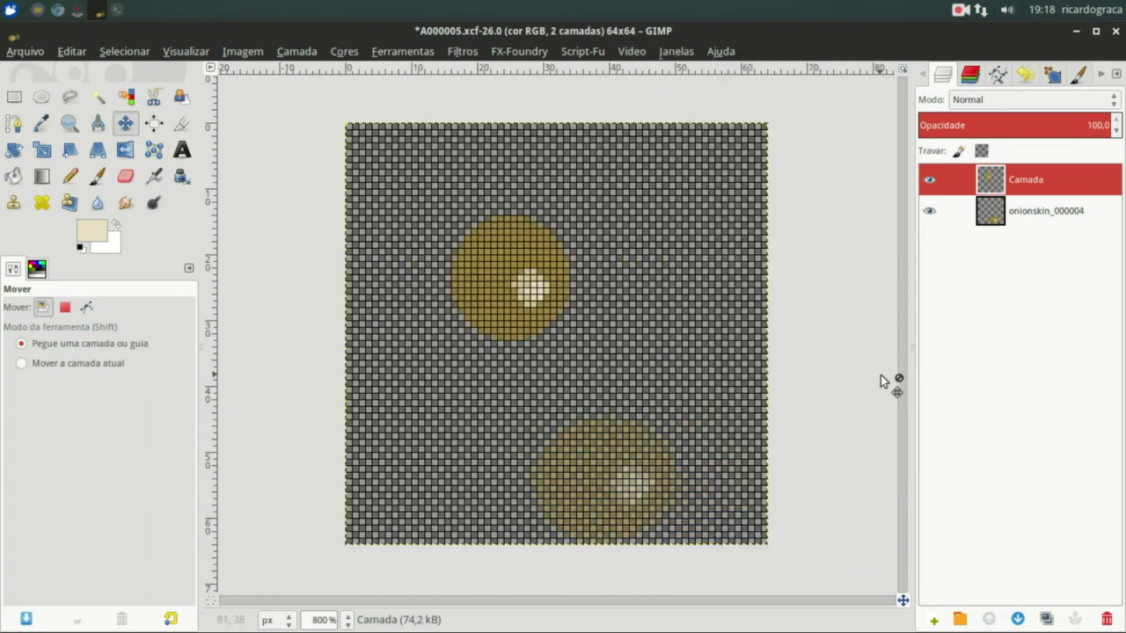
left_click(12, 99)
mouse_move(447, 225)
left_mouse_down()
mouse_move(581, 315)
mouse_move(615, 378)
left_mouse_up()
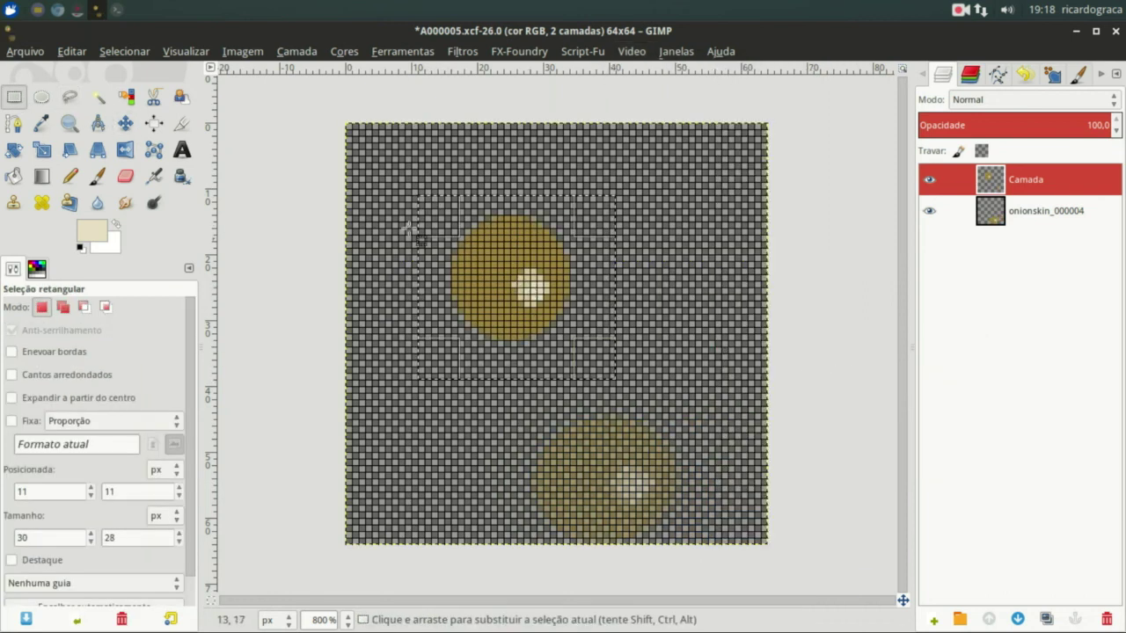
key("m")
mouse_move(519, 287)
left_mouse_down()
mouse_move(519, 386)
mouse_move(476, 409)
mouse_move(462, 381)
left_mouse_up()
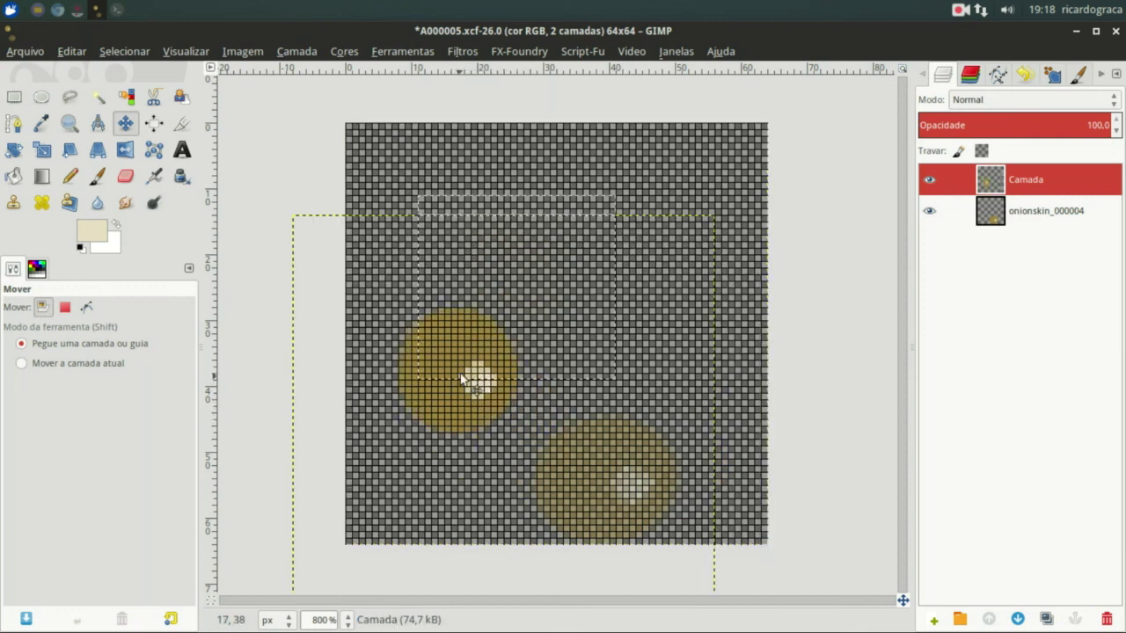
key("shift+r")
left_click_drag(601, 380, 496, 349)
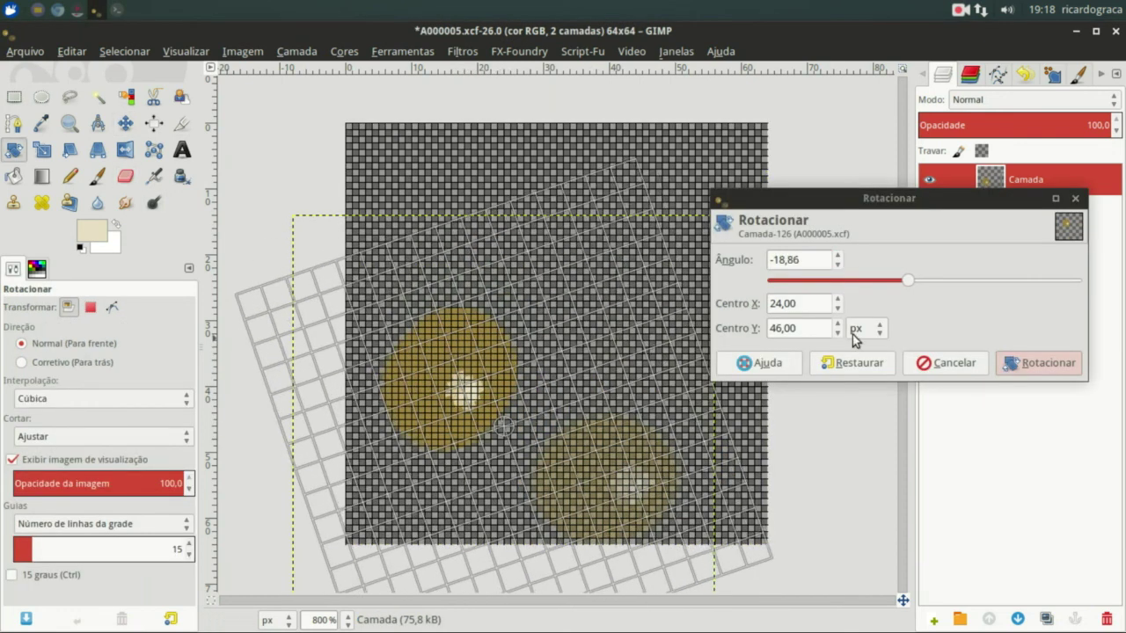
left_click(1018, 372)
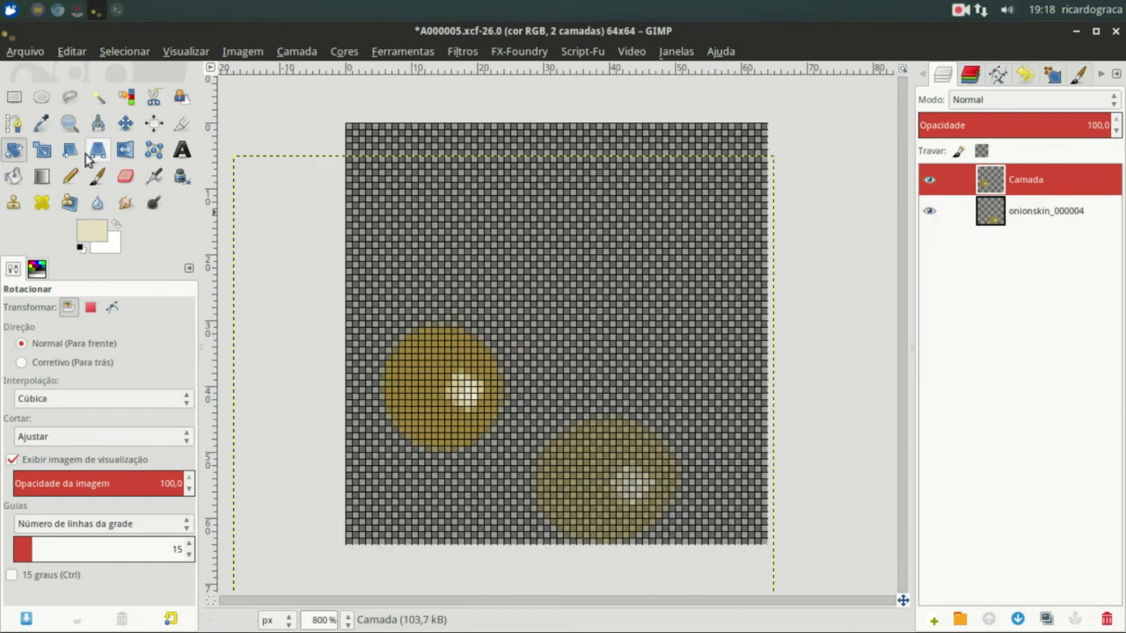
left_click_drag(423, 390, 418, 364)
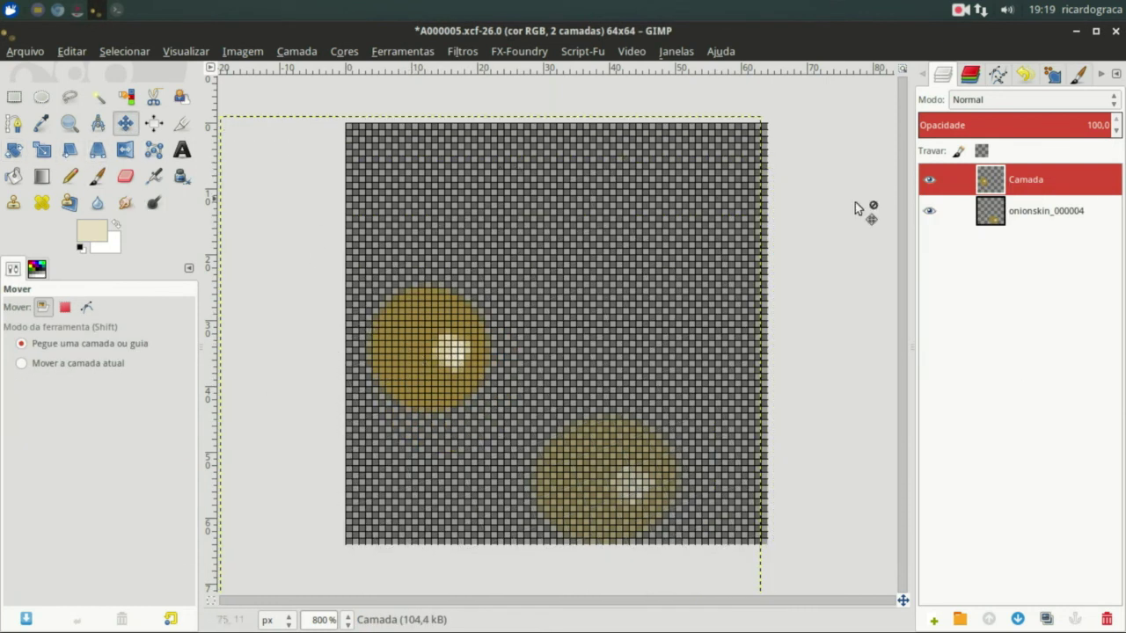
In frame A000006, rotate the ball and raise it near the top, then return to frame A000000
left_click(631, 51)
left_click(889, 373)
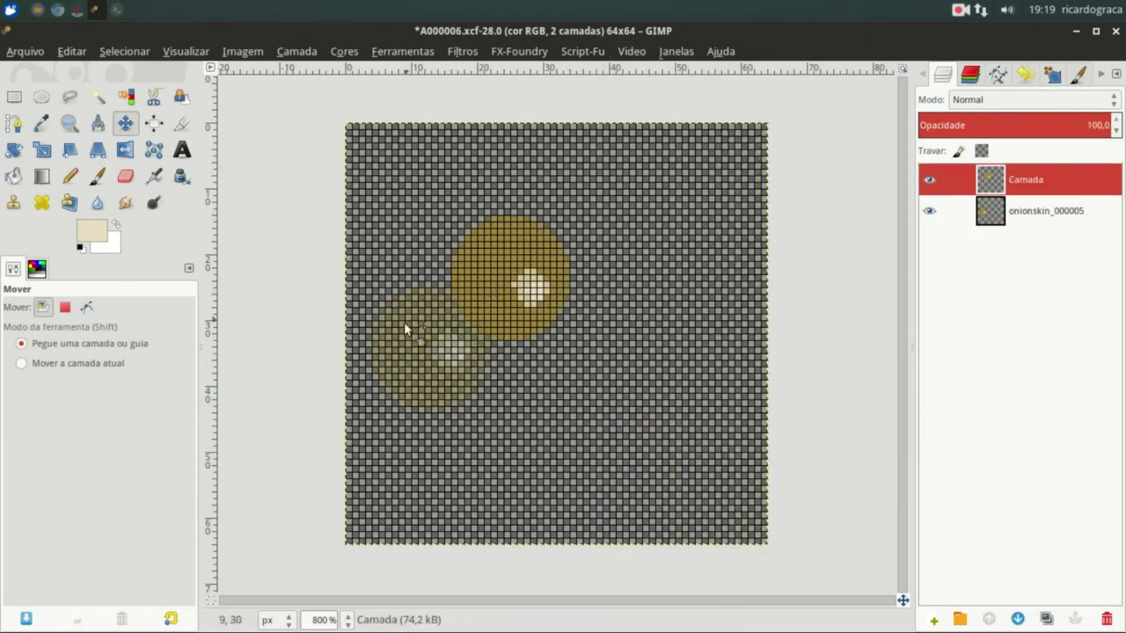
left_click(13, 150)
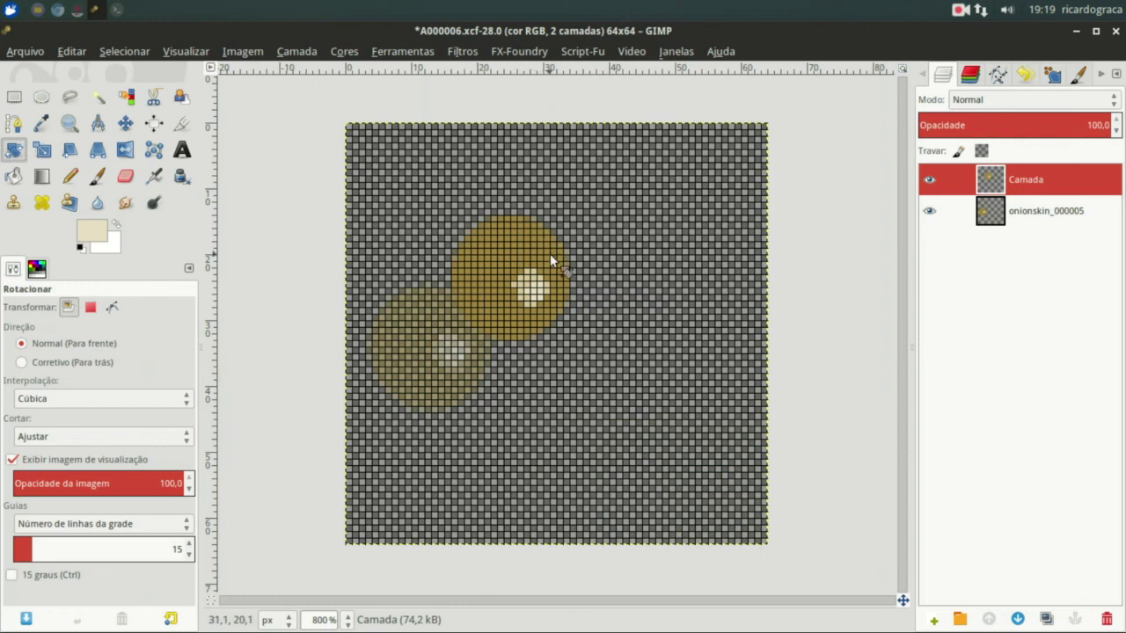
left_click_drag(550, 254, 658, 296)
key("Return")
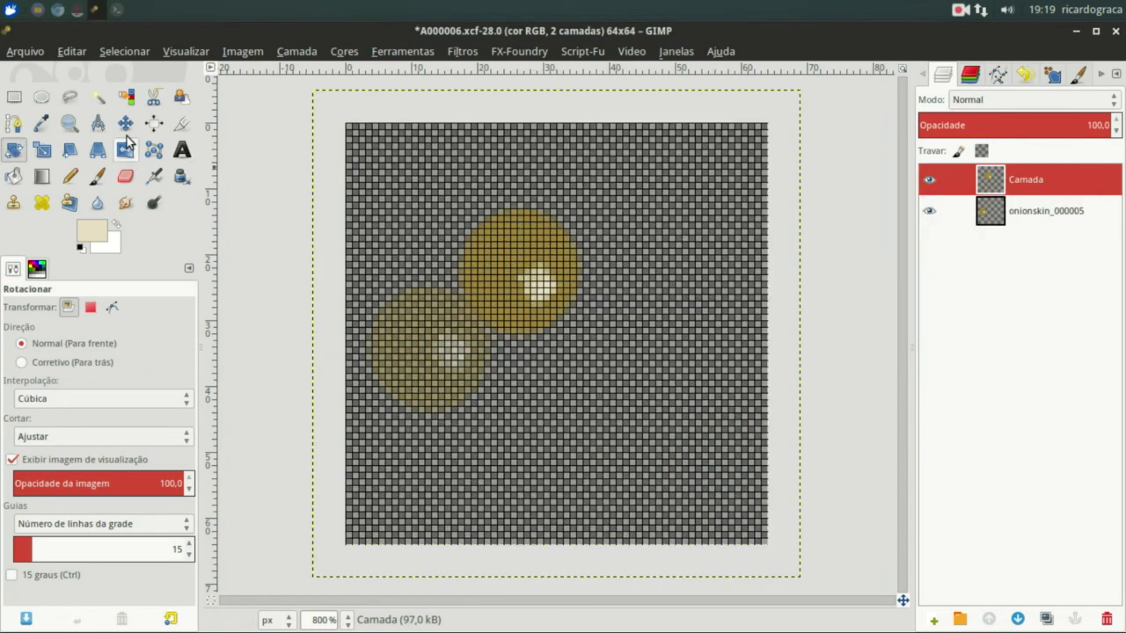
left_click(126, 123)
left_click_drag(501, 266, 507, 210)
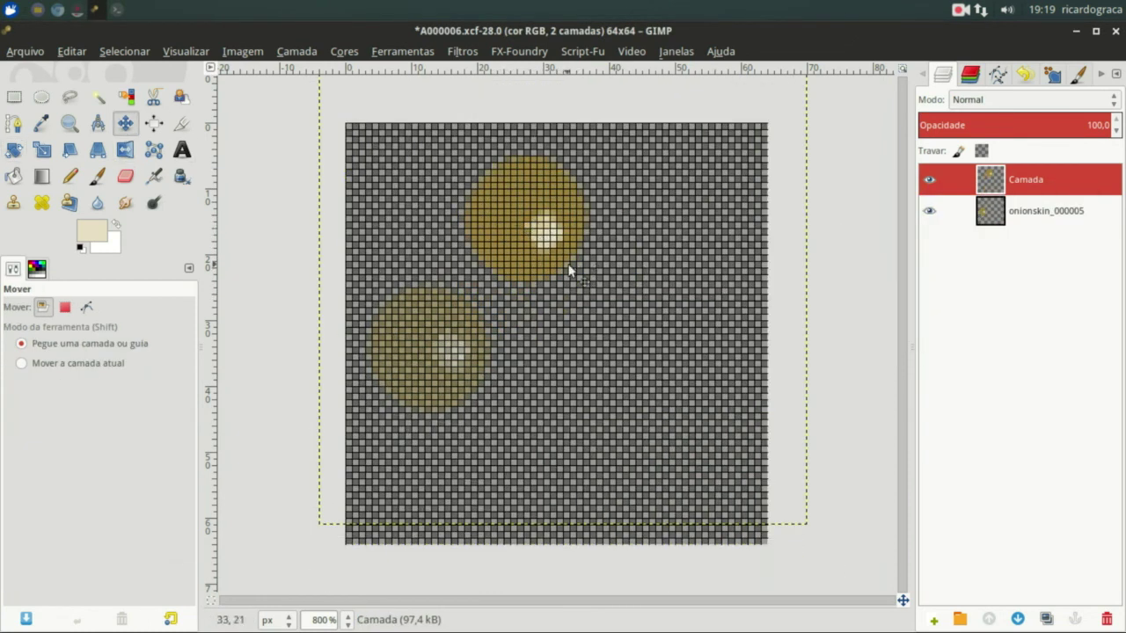
key("Home")
left_click(631, 51)
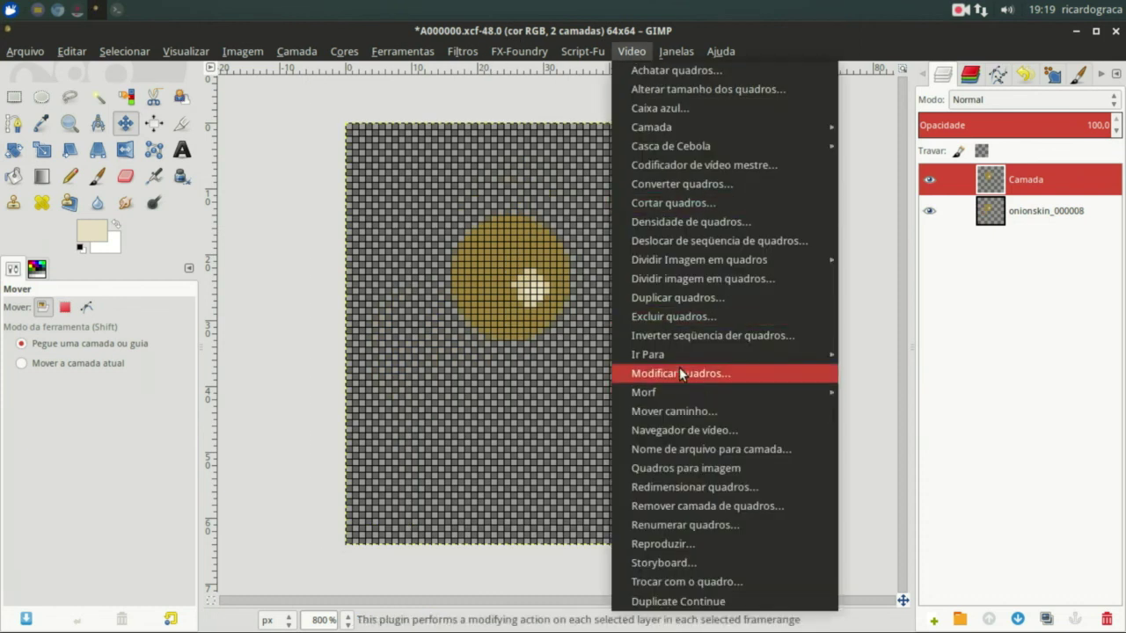
Play the animation at 12 fps, close playback, then save the frame and view it at 100%
left_click(663, 544)
left_click(249, 393)
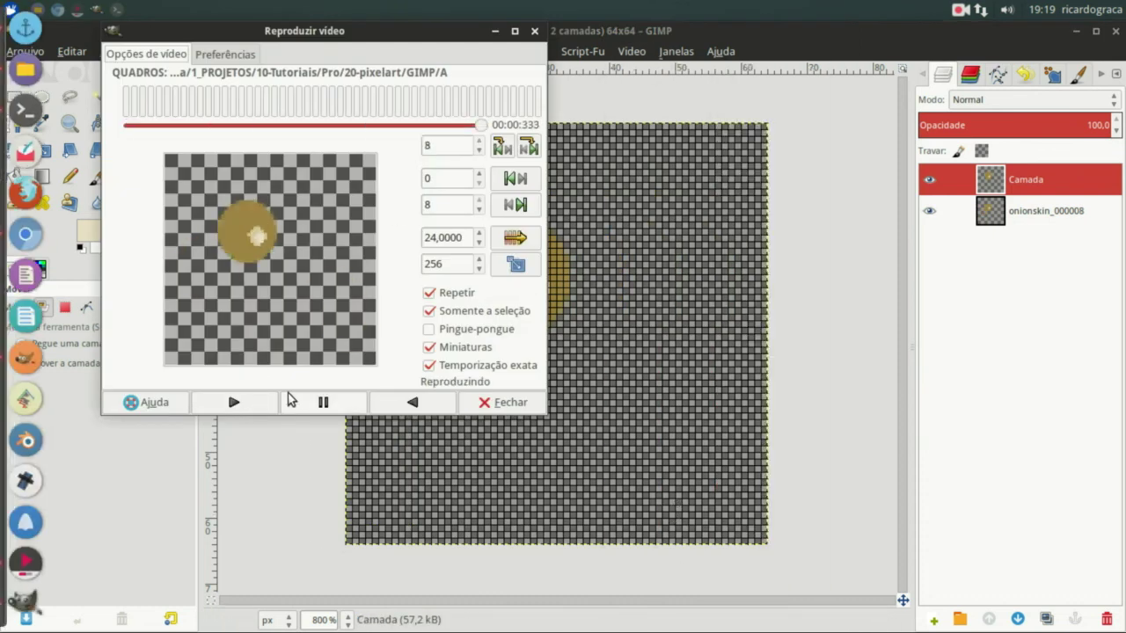
left_click(468, 237)
double_click(467, 237)
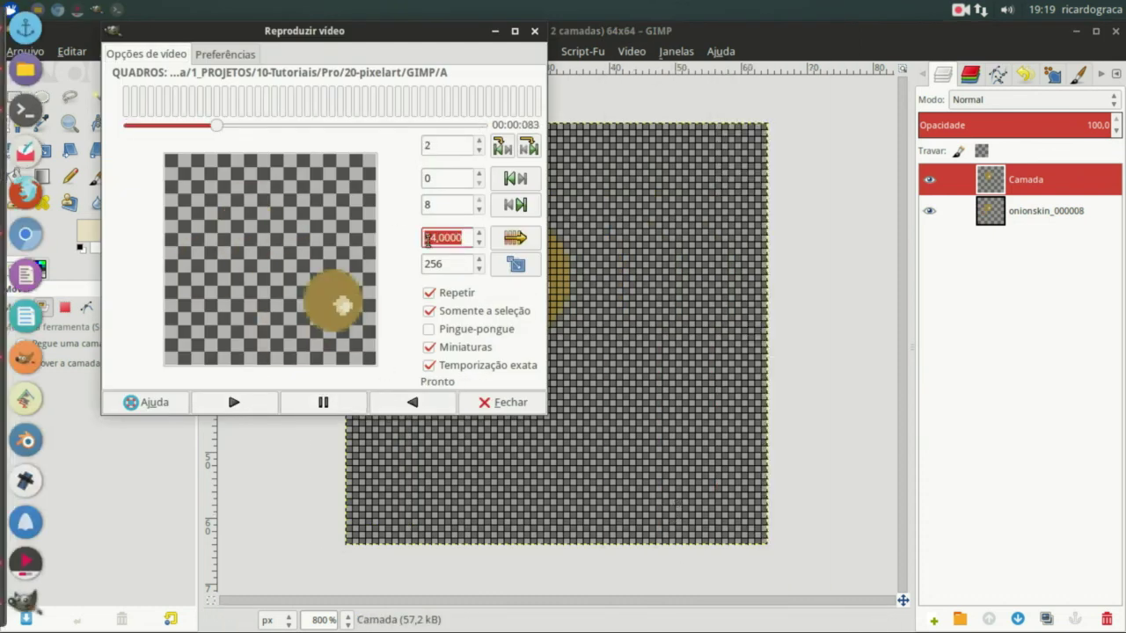
type("12")
key("shift+Tab")
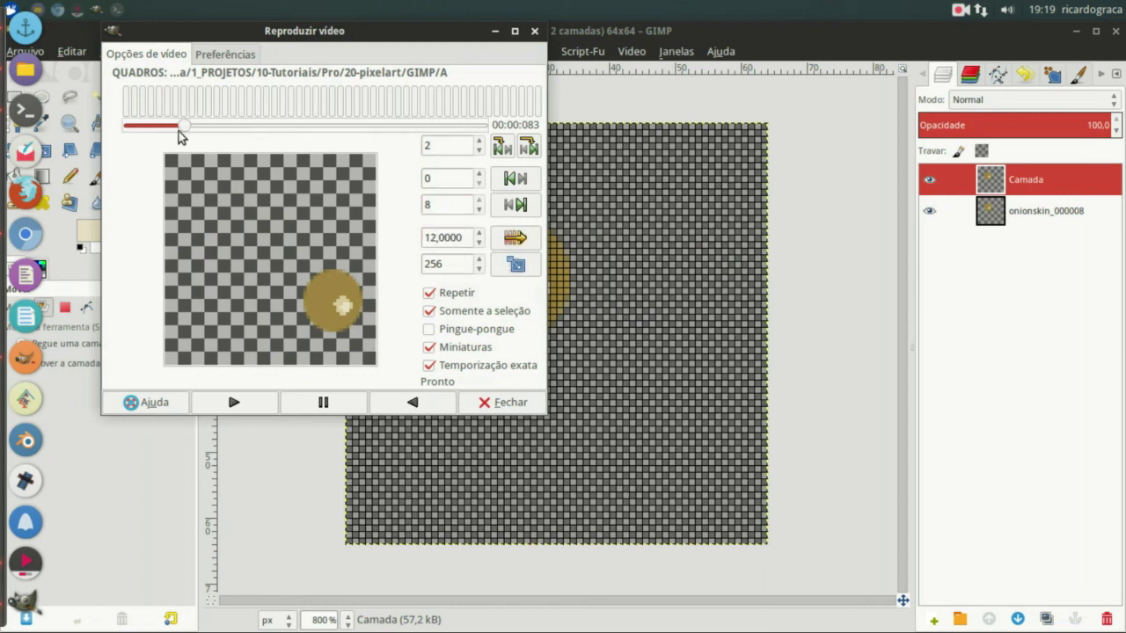
left_click(254, 404)
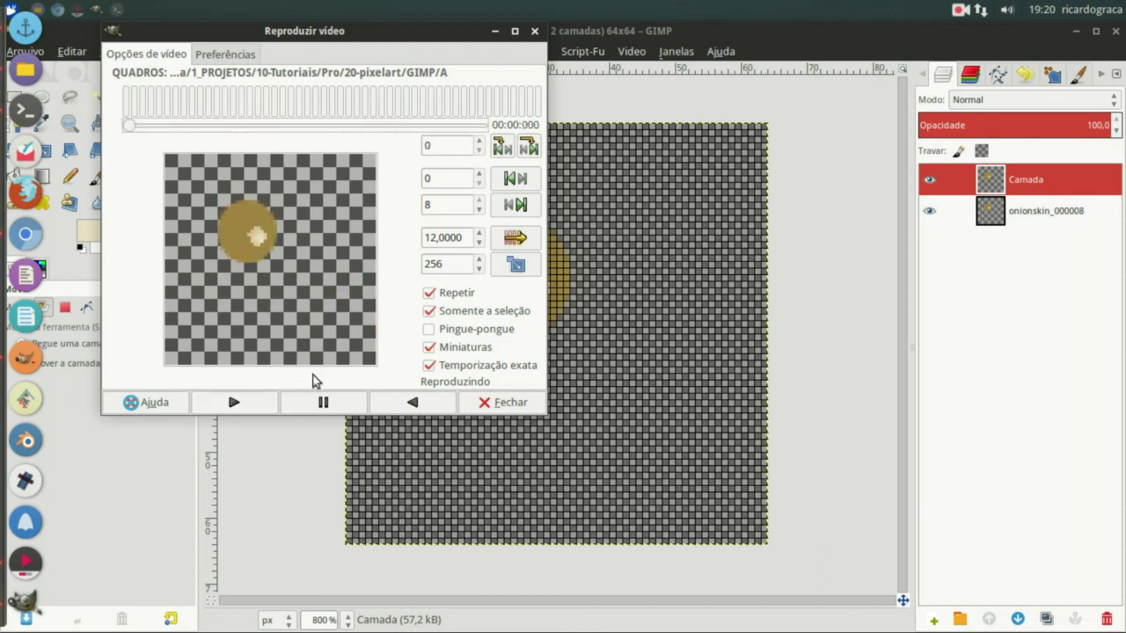
left_click(486, 402)
key("ctrl+s")
left_click(333, 531)
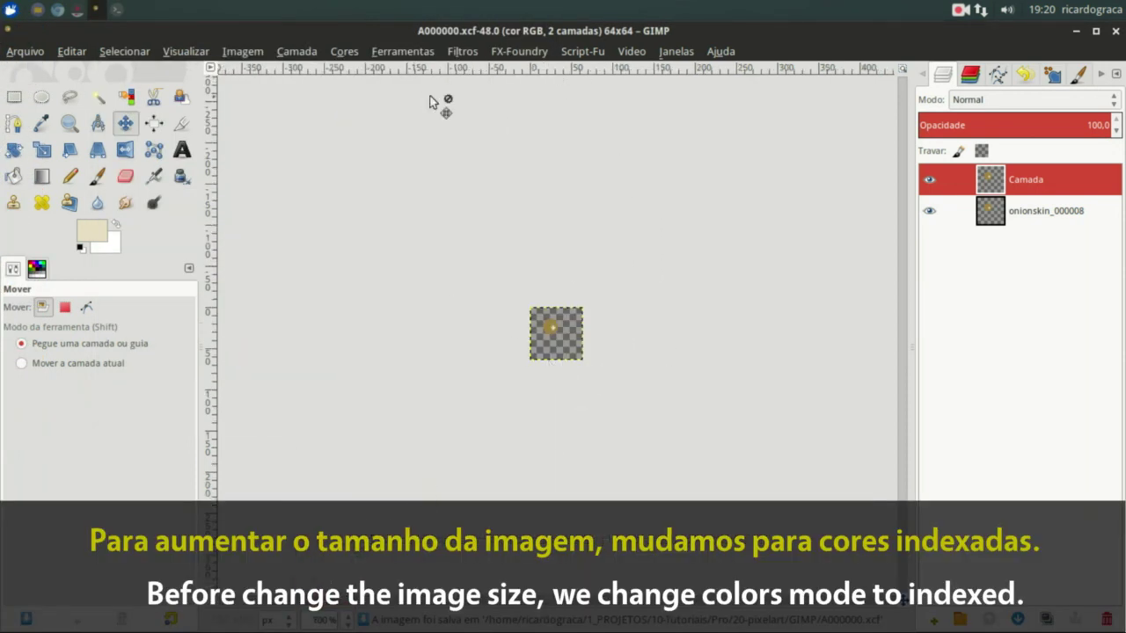
Preview the frame at 800% and 100%, then trial-scale it to 640 px and undo back to 64x64
left_click(348, 619)
left_click(327, 464)
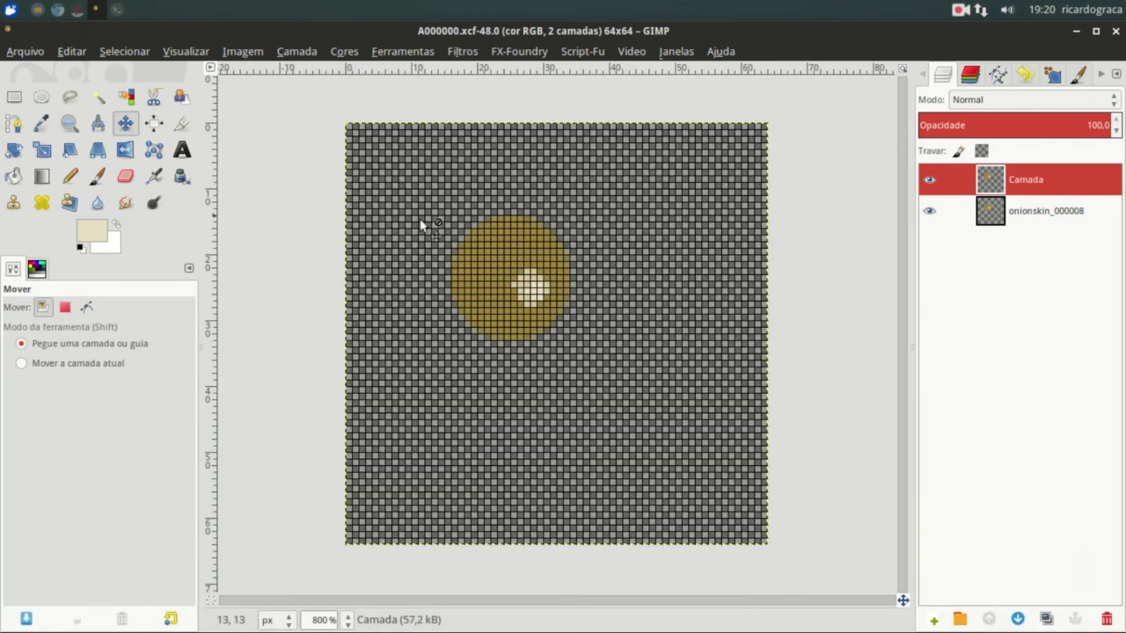
left_click(347, 619)
left_click(332, 532)
left_click(245, 51)
mouse_move(252, 88)
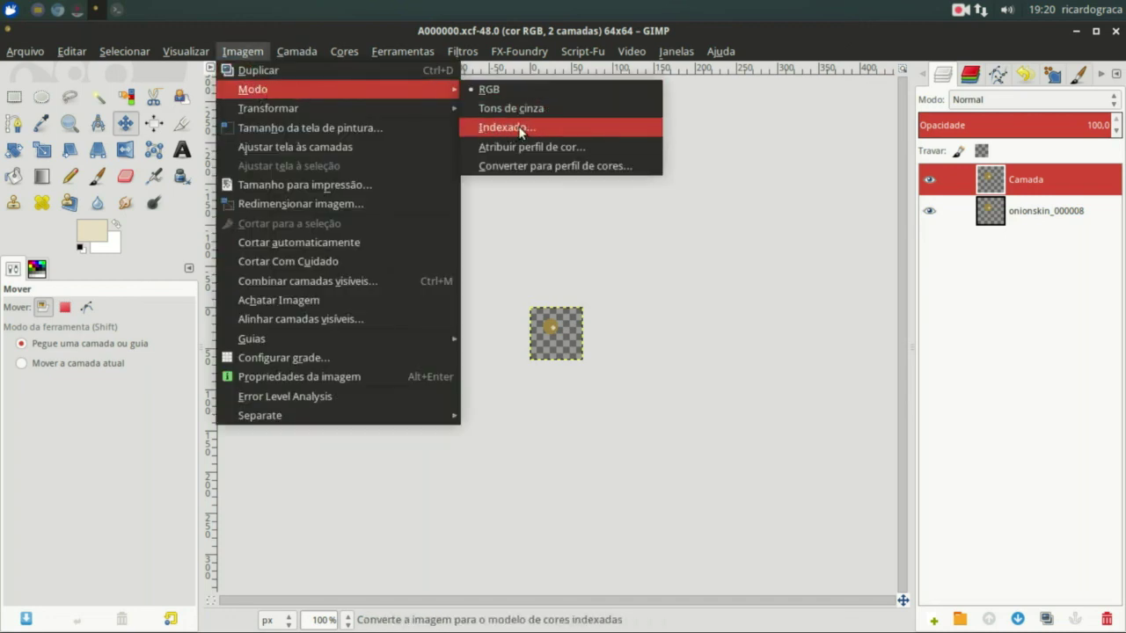
left_click(244, 51)
left_click(281, 208)
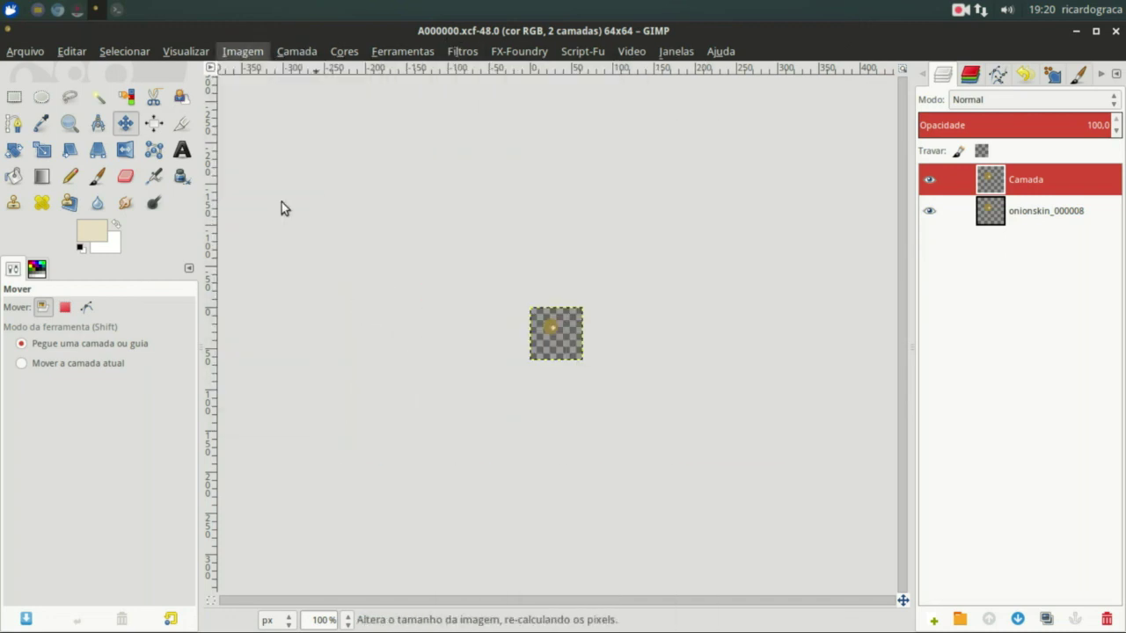
type("640")
key("Tab")
key("Return")
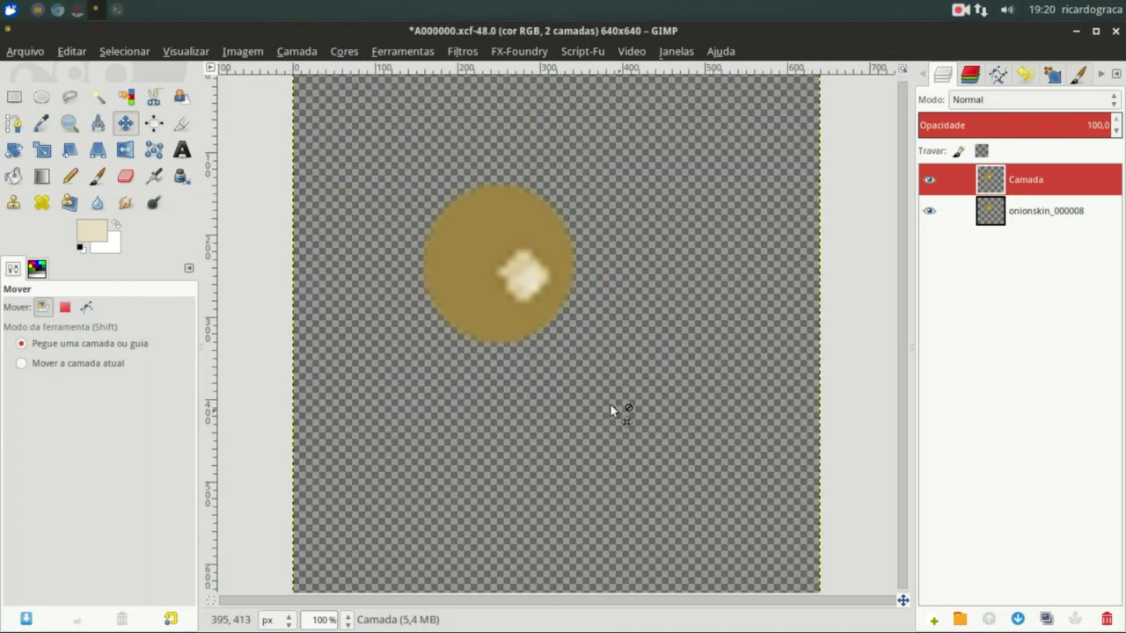
key("ctrl+z")
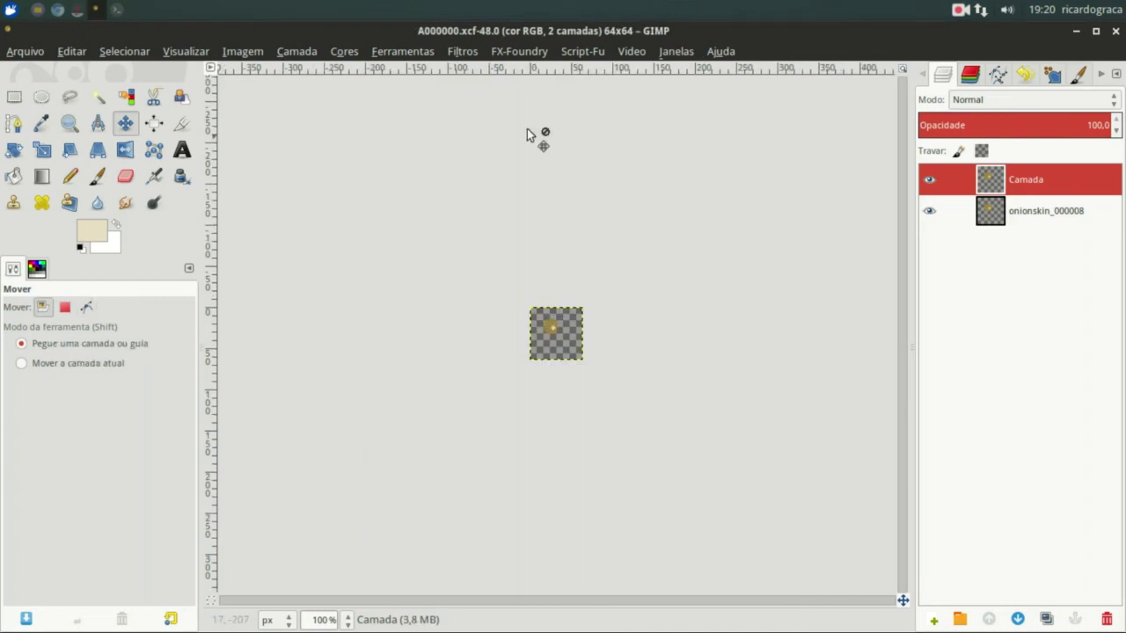
Convert the frame to indexed colour with an optimized palette
left_click(243, 52)
left_click(505, 128)
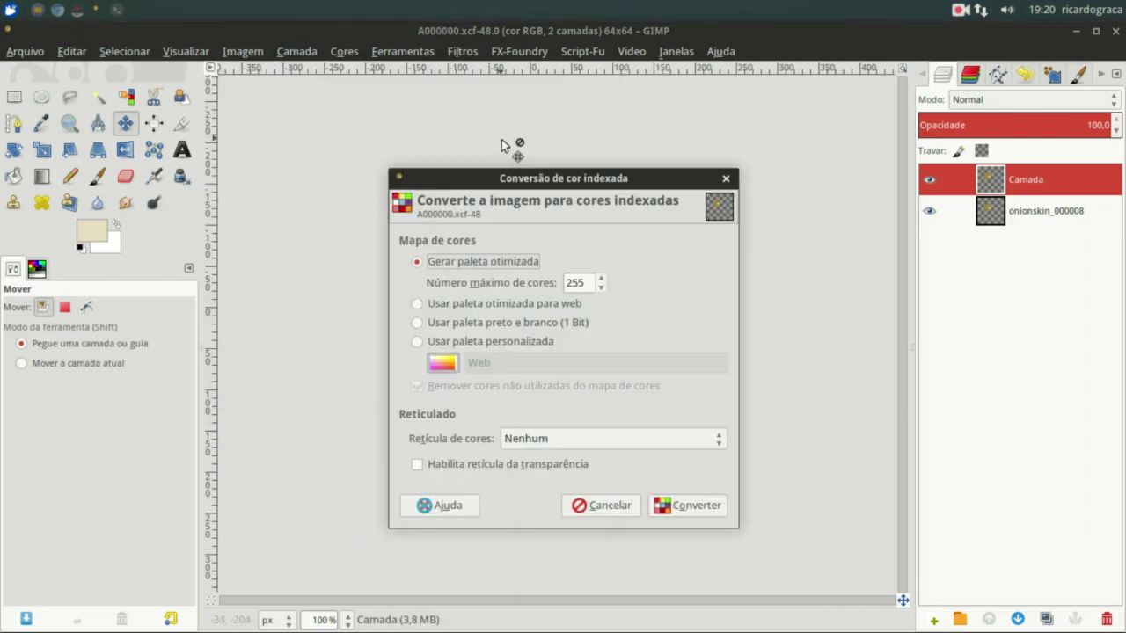
left_click(601, 278)
left_click(689, 505)
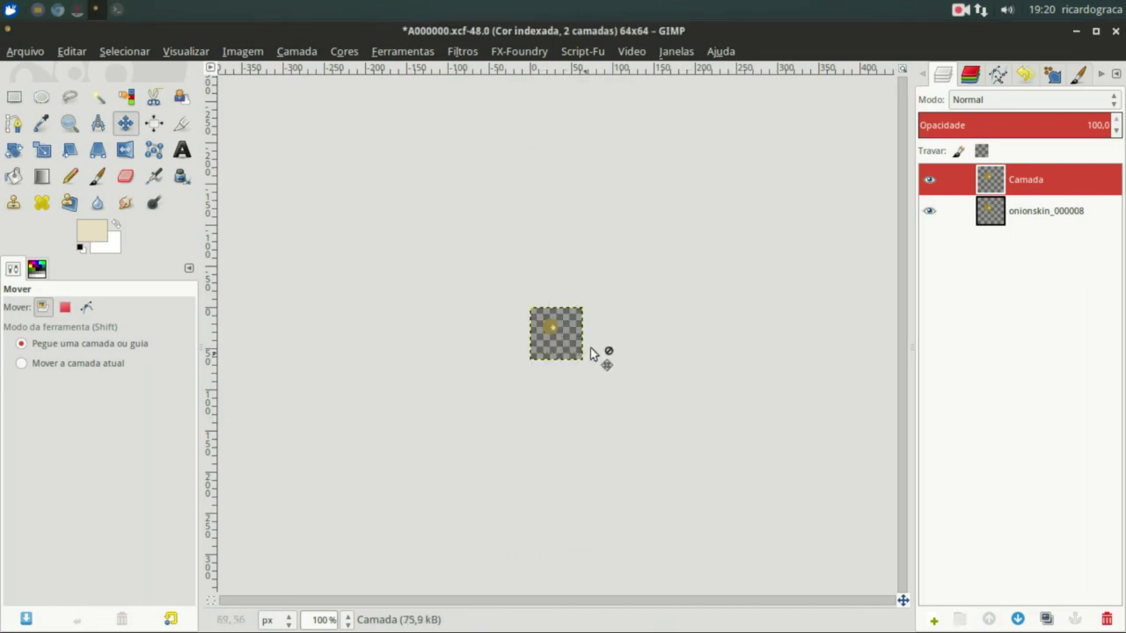
Scale the image up to 640x640 pixels
left_click(256, 51)
left_click(290, 201)
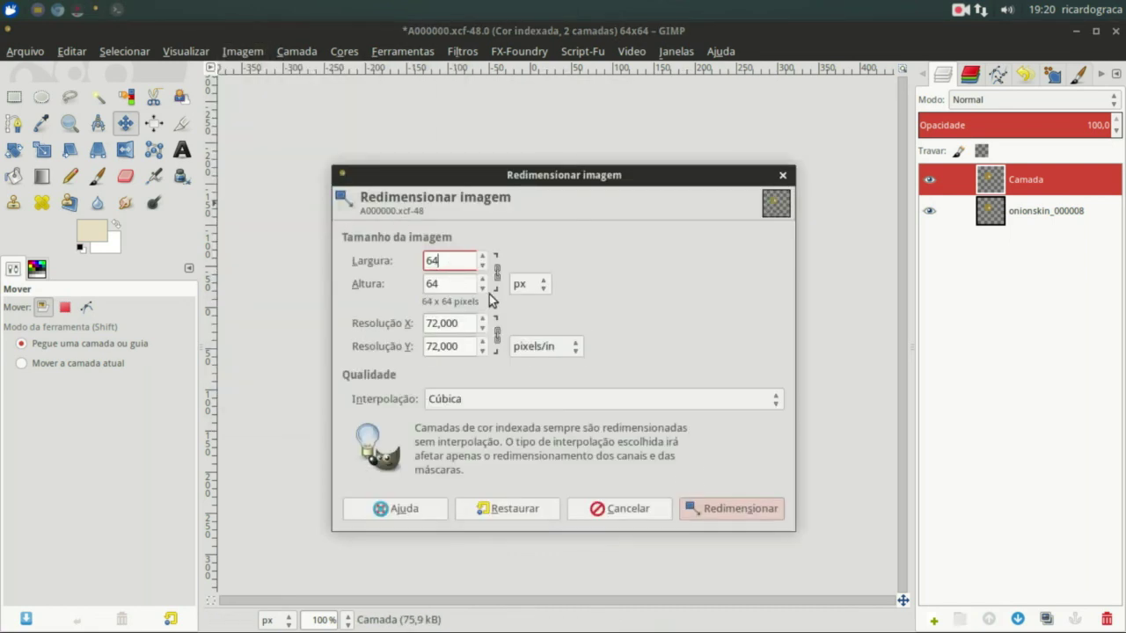
type("0")
left_click(722, 509)
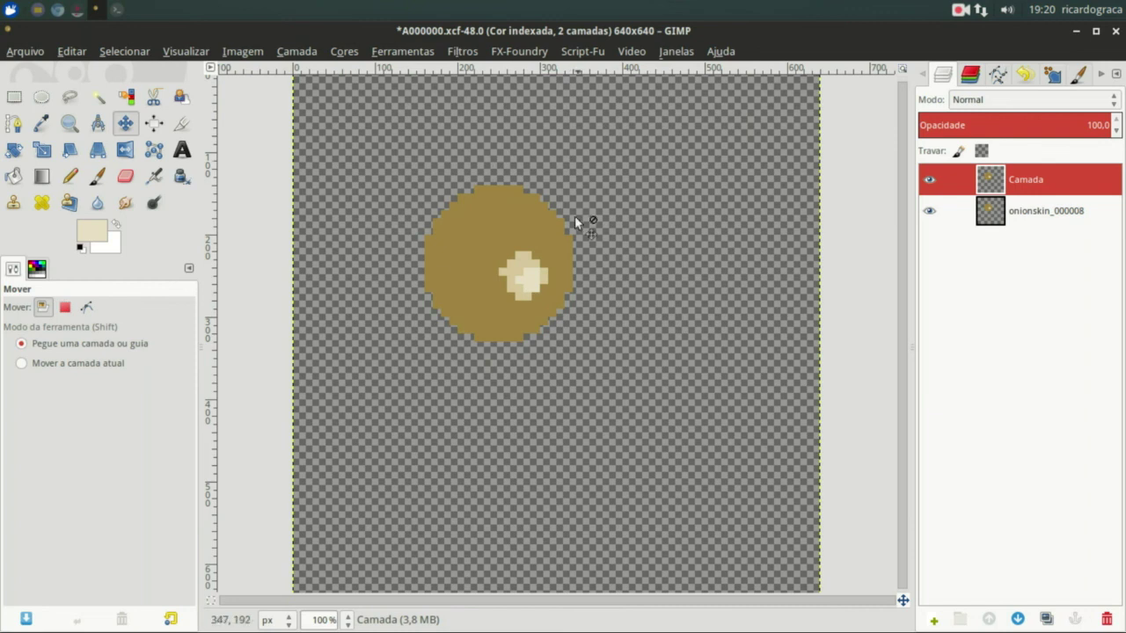